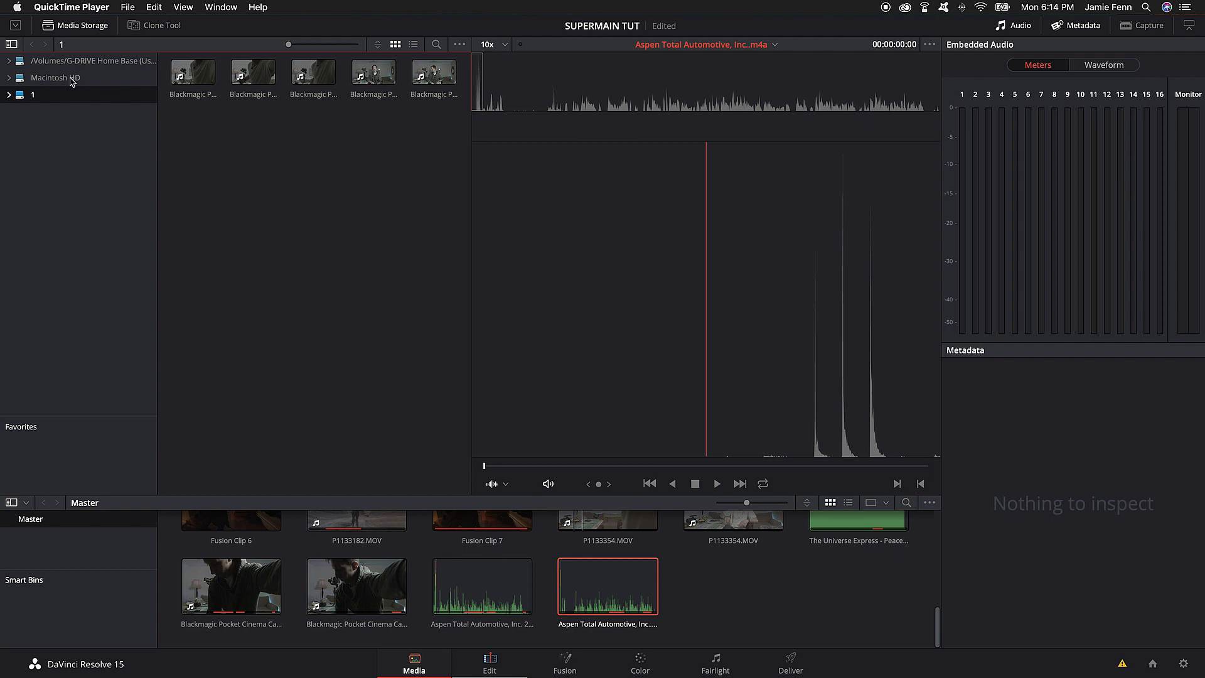
Select the five Blackmagic clips in media storage and look over the options for adding them to the media pool.
{"action": "left_click_drag", "start_coordinate": [425, 121], "coordinate": [164, 58]}
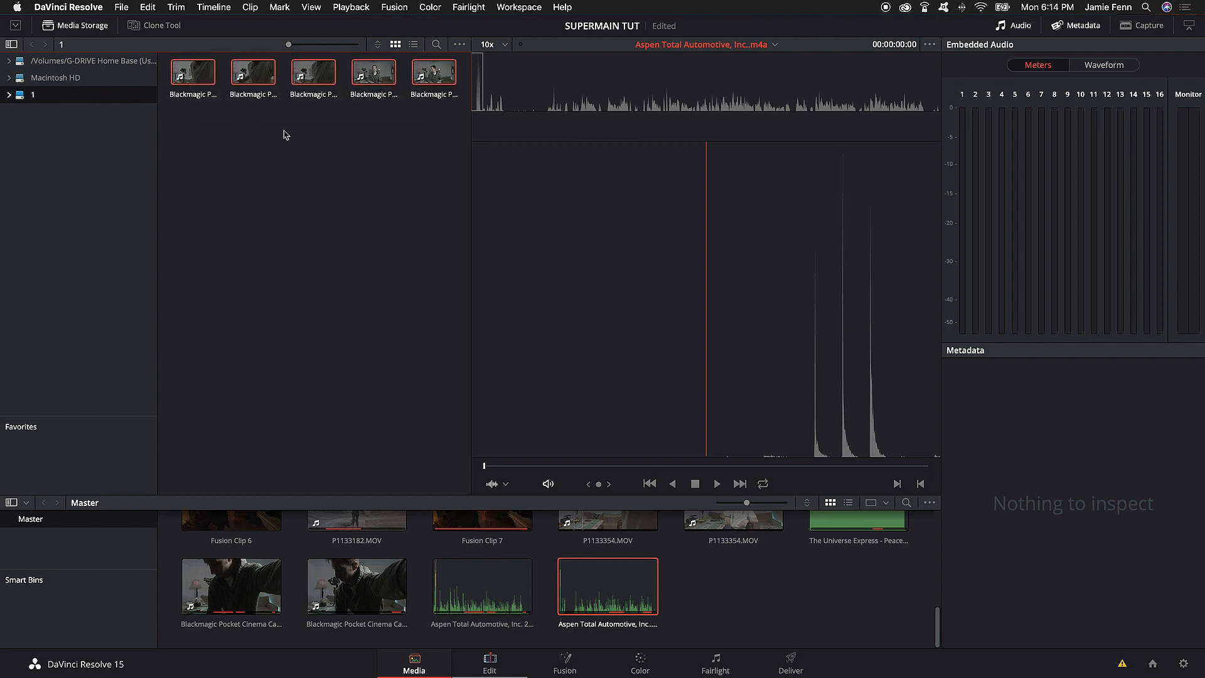
{"action": "right_click", "coordinate": [313, 70]}
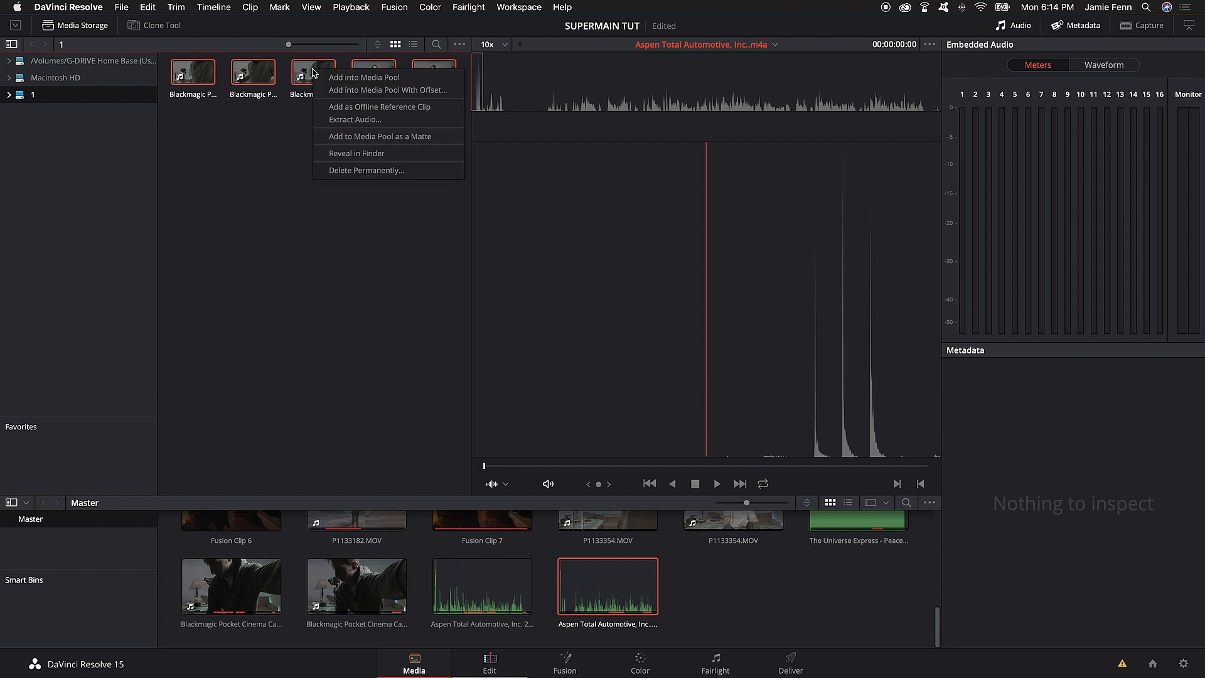
{"action": "left_click", "coordinate": [295, 244]}
Select the last video and audio clips in the media pool and look over the options for creating a timeline from them.
{"action": "scroll", "coordinate": [528, 591], "scroll_direction": "up", "scroll_amount": 2}
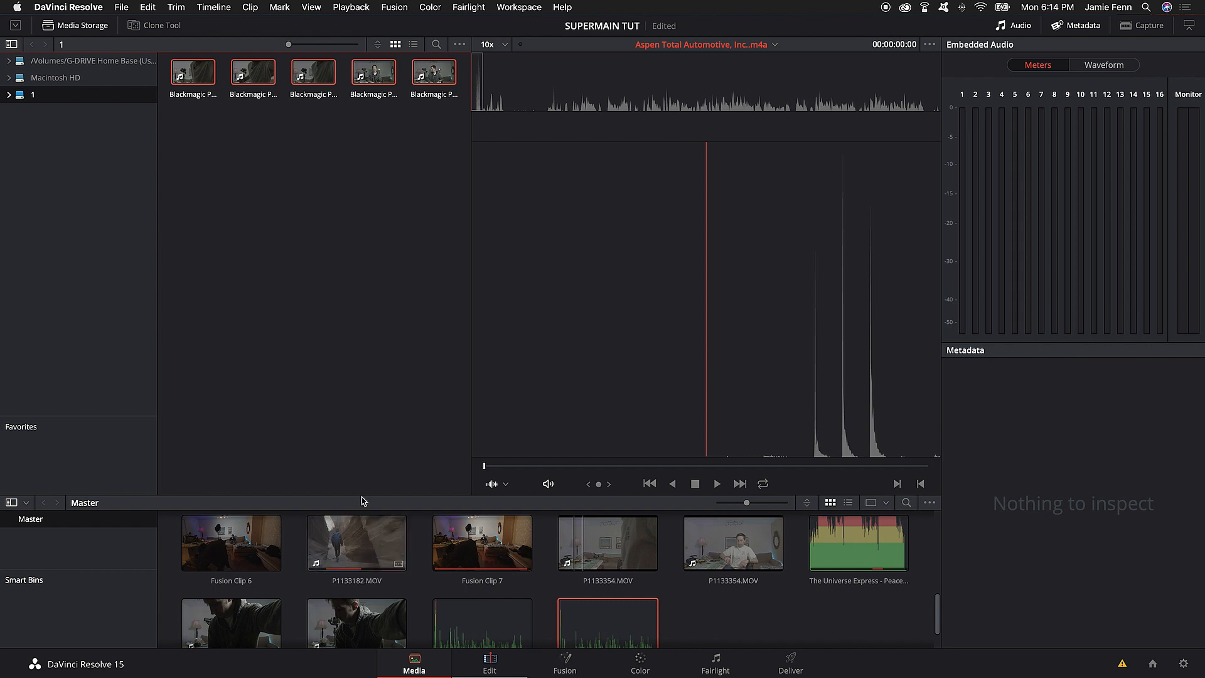
{"action": "left_click_drag", "start_coordinate": [362, 500], "coordinate": [377, 351]}
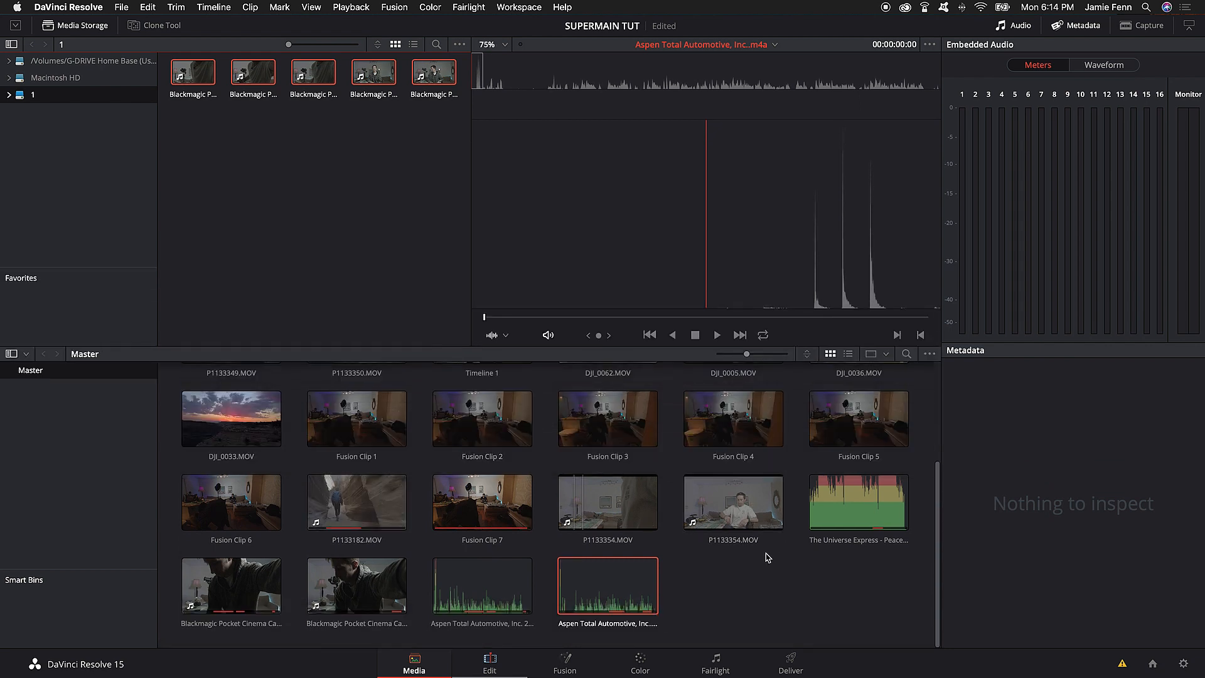
{"action": "left_click_drag", "start_coordinate": [270, 521], "coordinate": [439, 502]}
{"action": "left_click_drag", "start_coordinate": [764, 557], "coordinate": [256, 478]}
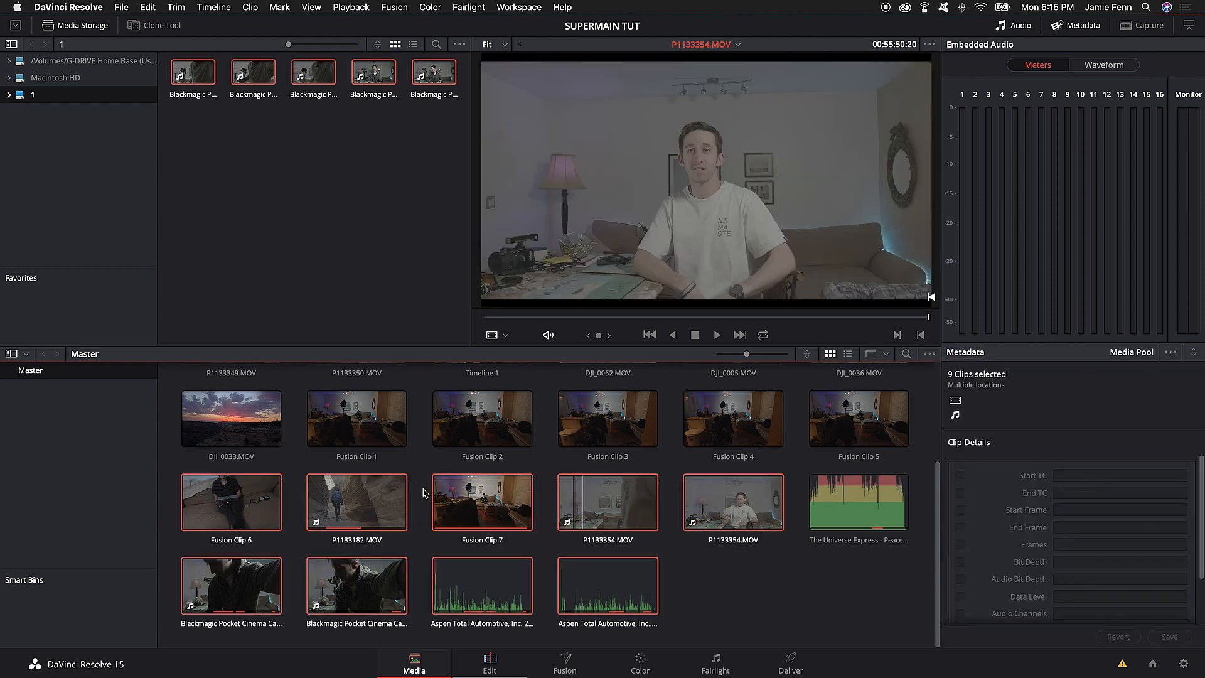
{"action": "right_click", "coordinate": [466, 495]}
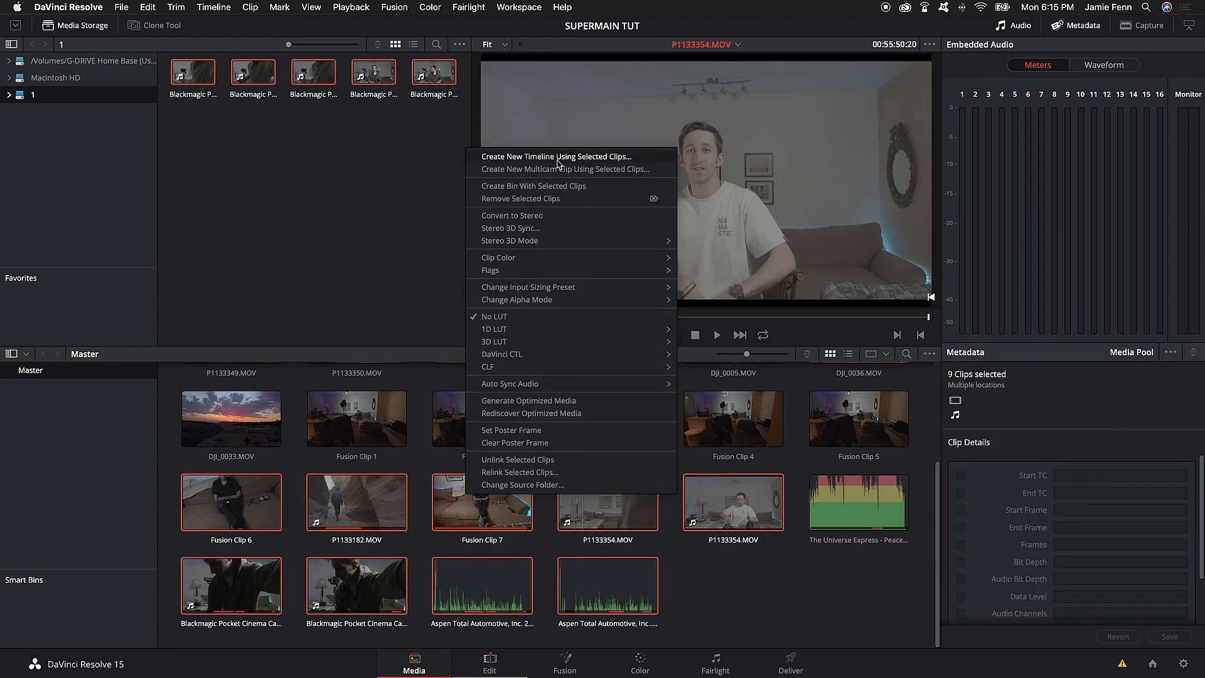
{"action": "left_click", "coordinate": [737, 565]}
Switch to the Edit page and play the green-screen laptop clip P1133347.MOV from its beginning.
{"action": "left_click", "coordinate": [499, 660]}
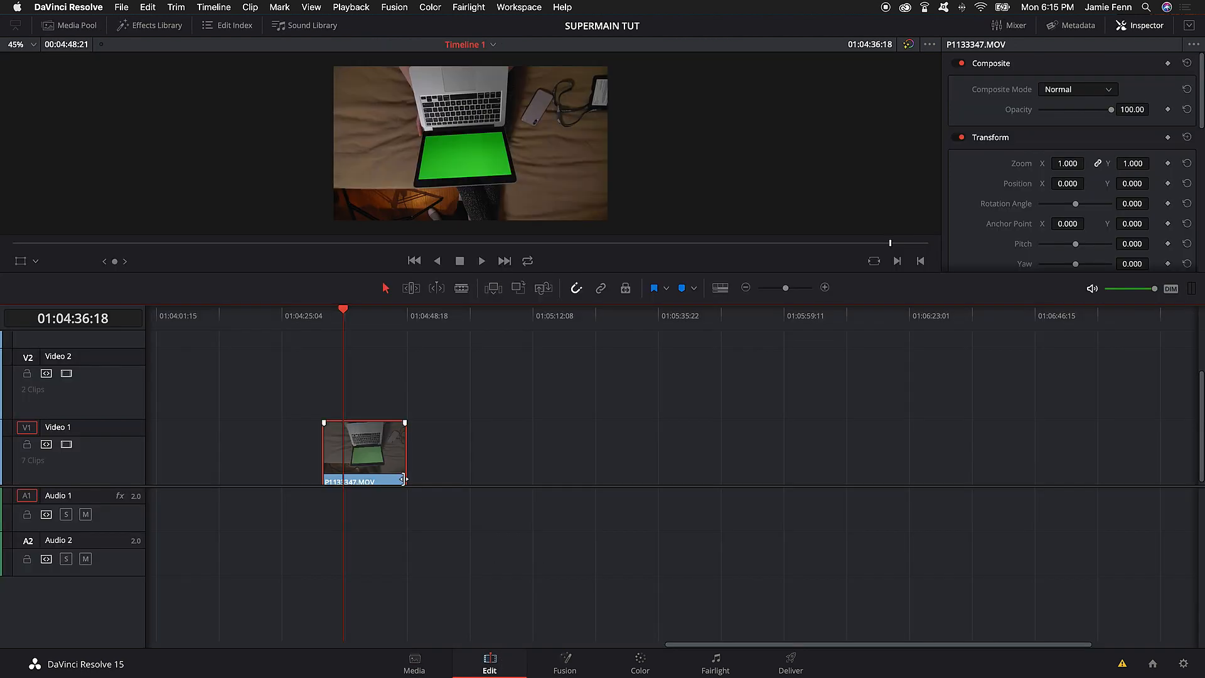
{"action": "left_click_drag", "start_coordinate": [343, 312], "coordinate": [329, 312]}
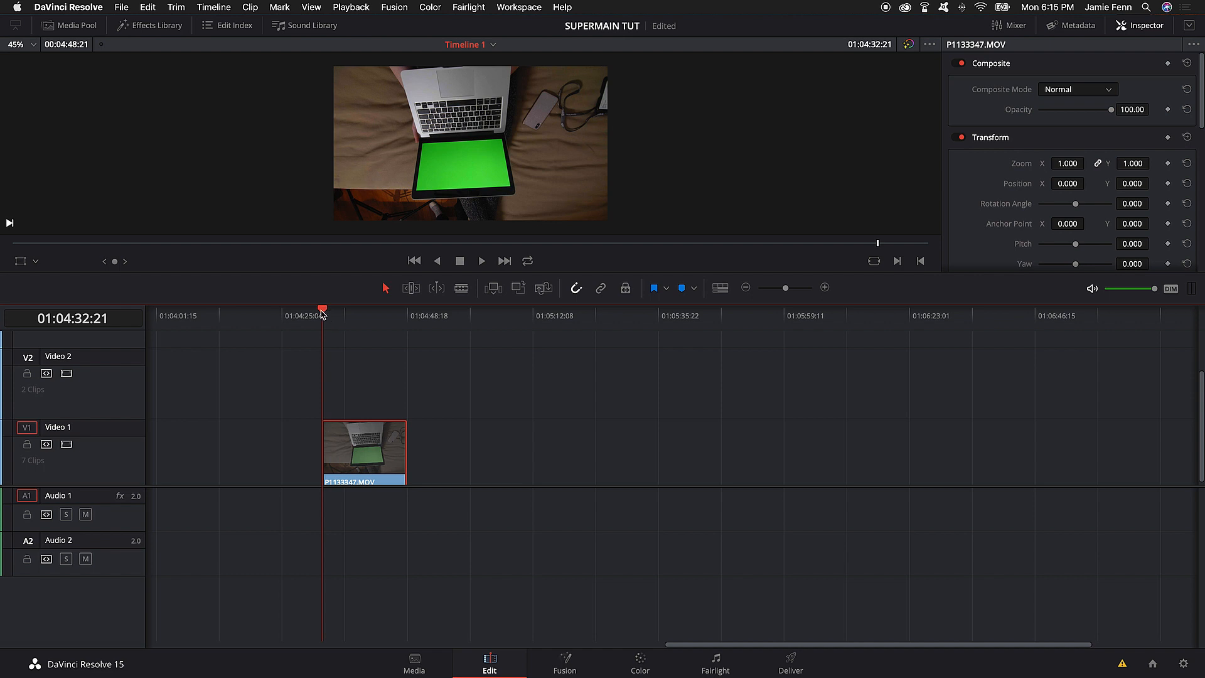
{"action": "mouse_move", "coordinate": [323, 314]}
{"action": "left_mouse_down"}
{"action": "mouse_move", "coordinate": [373, 319]}
{"action": "mouse_move", "coordinate": [324, 327]}
{"action": "left_mouse_up"}
{"action": "mouse_move", "coordinate": [322, 314]}
{"action": "left_mouse_down"}
{"action": "mouse_move", "coordinate": [370, 316]}
{"action": "mouse_move", "coordinate": [332, 323]}
{"action": "left_mouse_up"}
{"action": "key", "text": "space"}
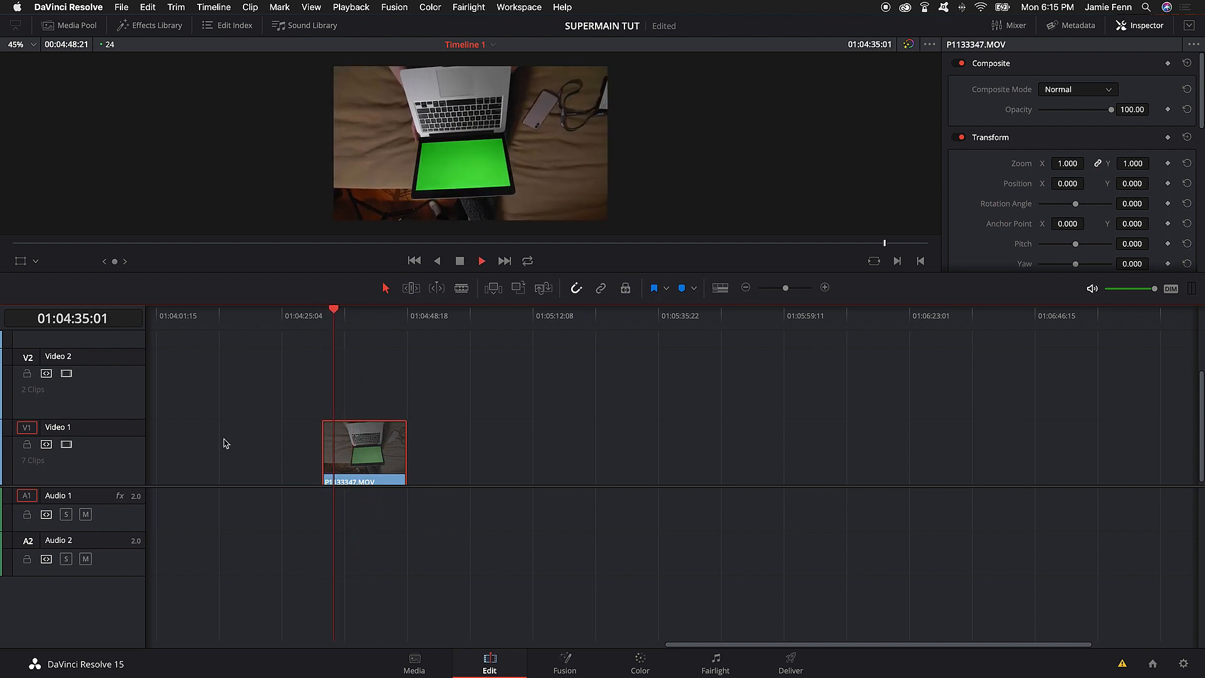
Review the media pool clips on the Media page and on the Edit page, and close the Edit page's media pool.
{"action": "left_click", "coordinate": [431, 658]}
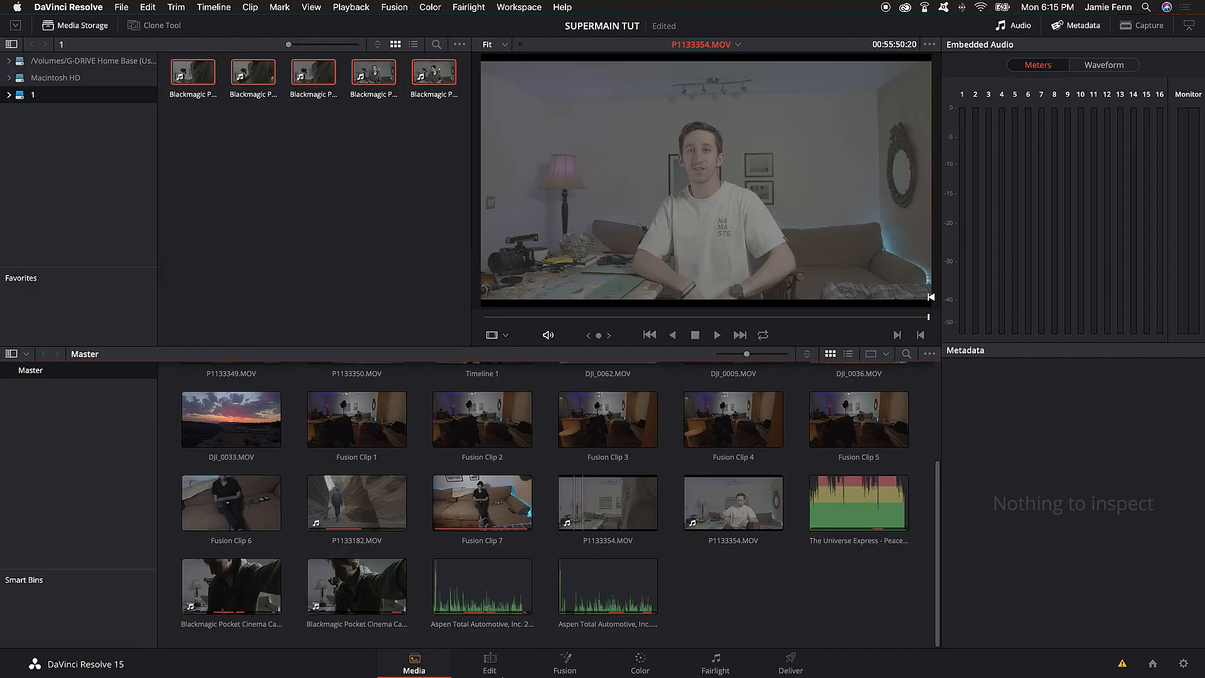
{"action": "left_click", "coordinate": [491, 662]}
{"action": "left_click", "coordinate": [80, 25]}
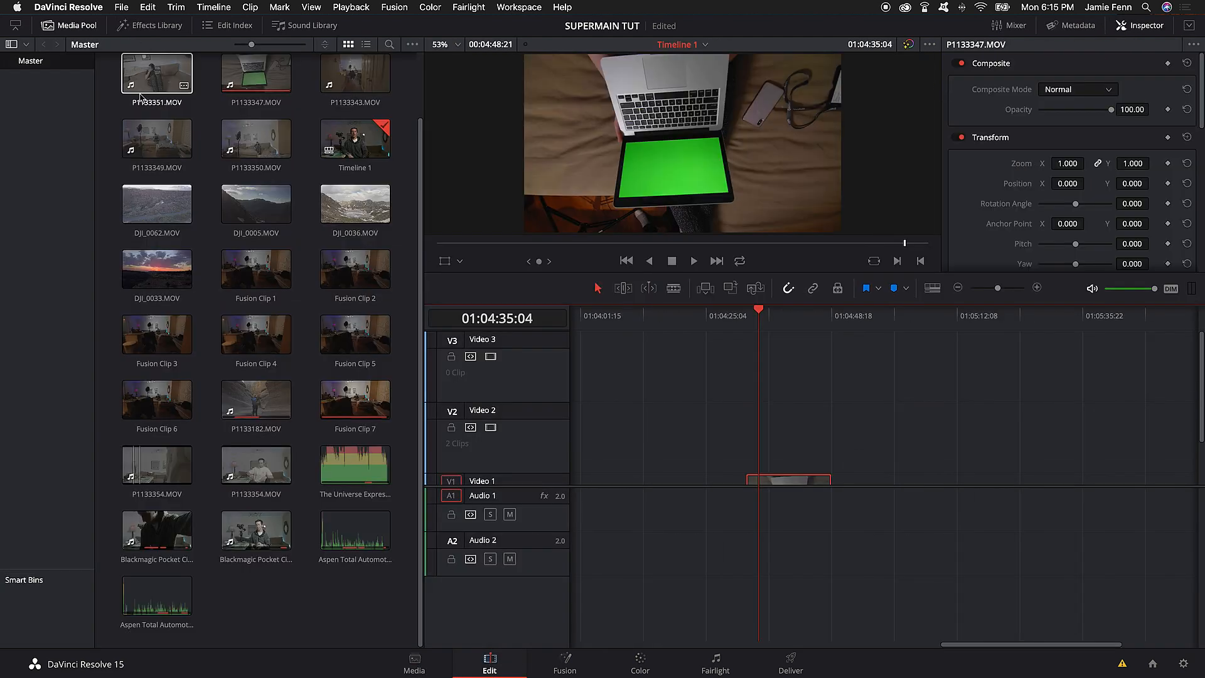
{"action": "scroll", "coordinate": [837, 432], "scroll_direction": "down", "scroll_amount": 3}
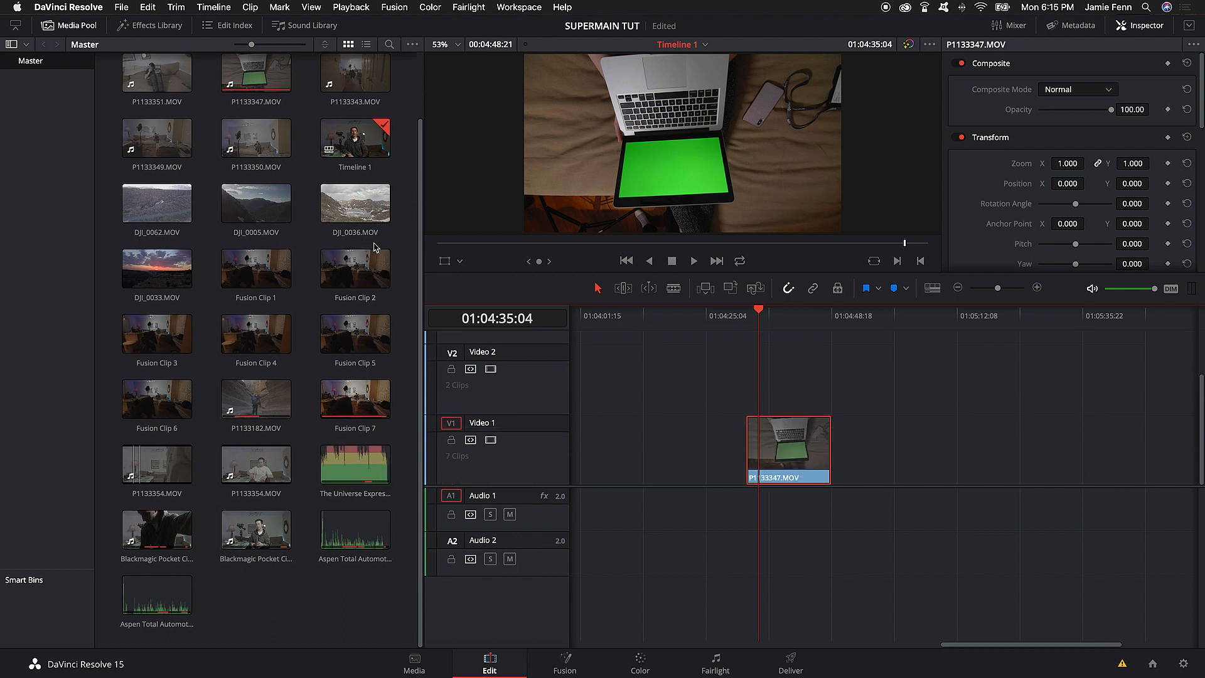
{"action": "left_click", "coordinate": [74, 27]}
{"action": "left_click", "coordinate": [74, 26]}
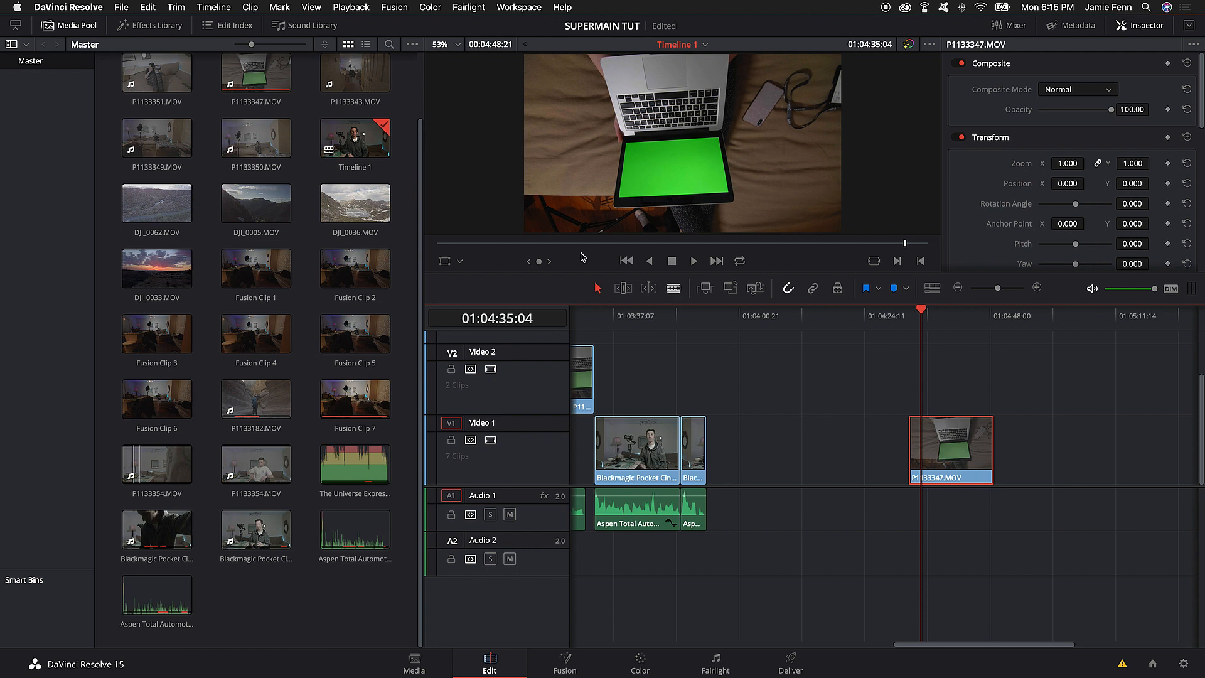
{"action": "left_click", "coordinate": [79, 27]}
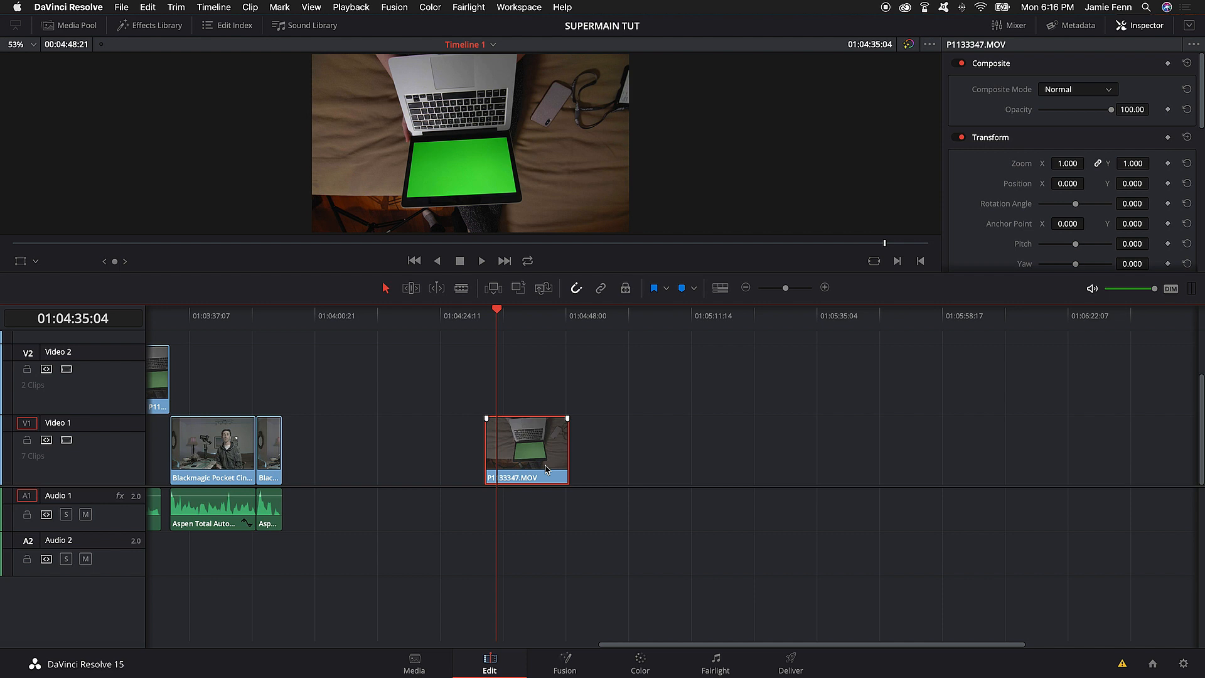
Go to the Color page, select the graded canyon hiking clip and play a bit of it.
{"action": "scroll", "coordinate": [534, 439], "scroll_direction": "up", "scroll_amount": 3}
{"action": "scroll", "coordinate": [398, 176], "scroll_direction": "up", "scroll_amount": 2}
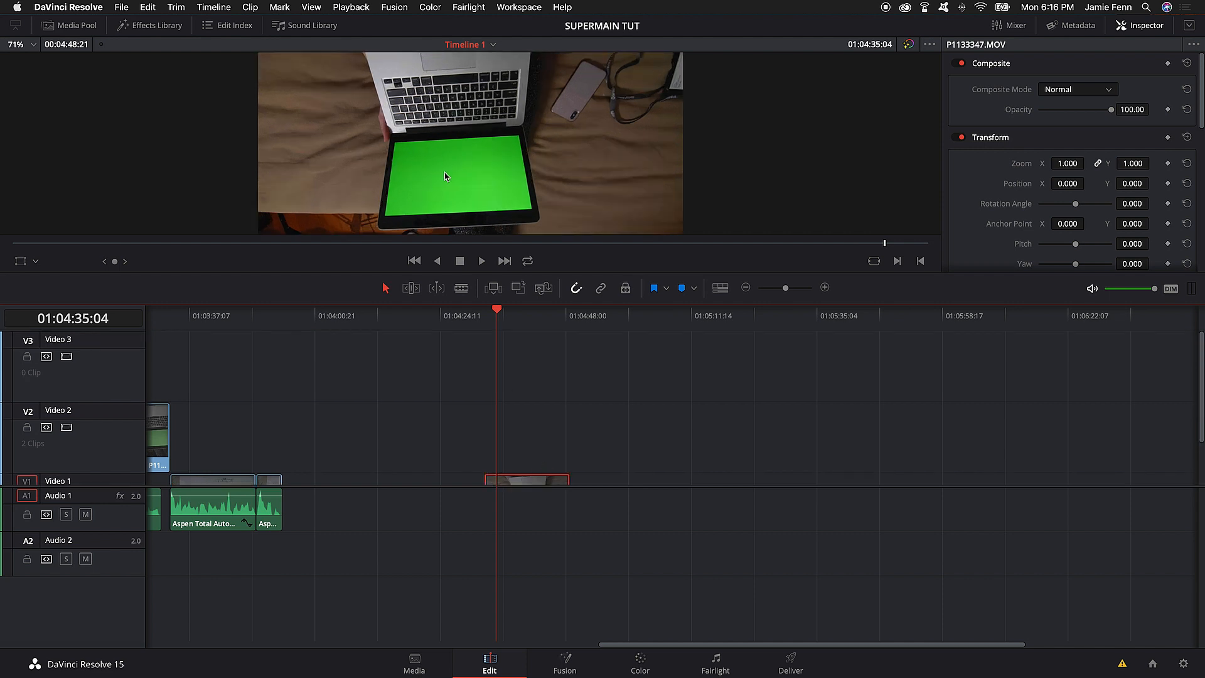
{"action": "scroll", "coordinate": [491, 210], "scroll_direction": "down", "scroll_amount": 3}
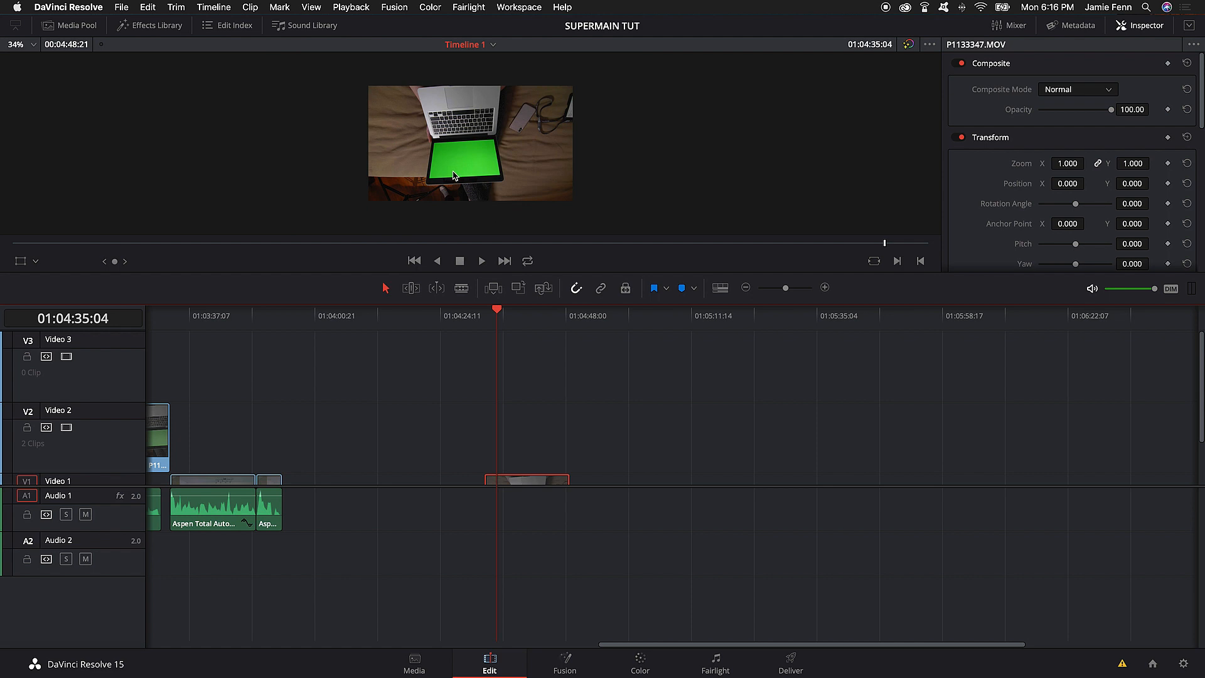
{"action": "left_click", "coordinate": [635, 664]}
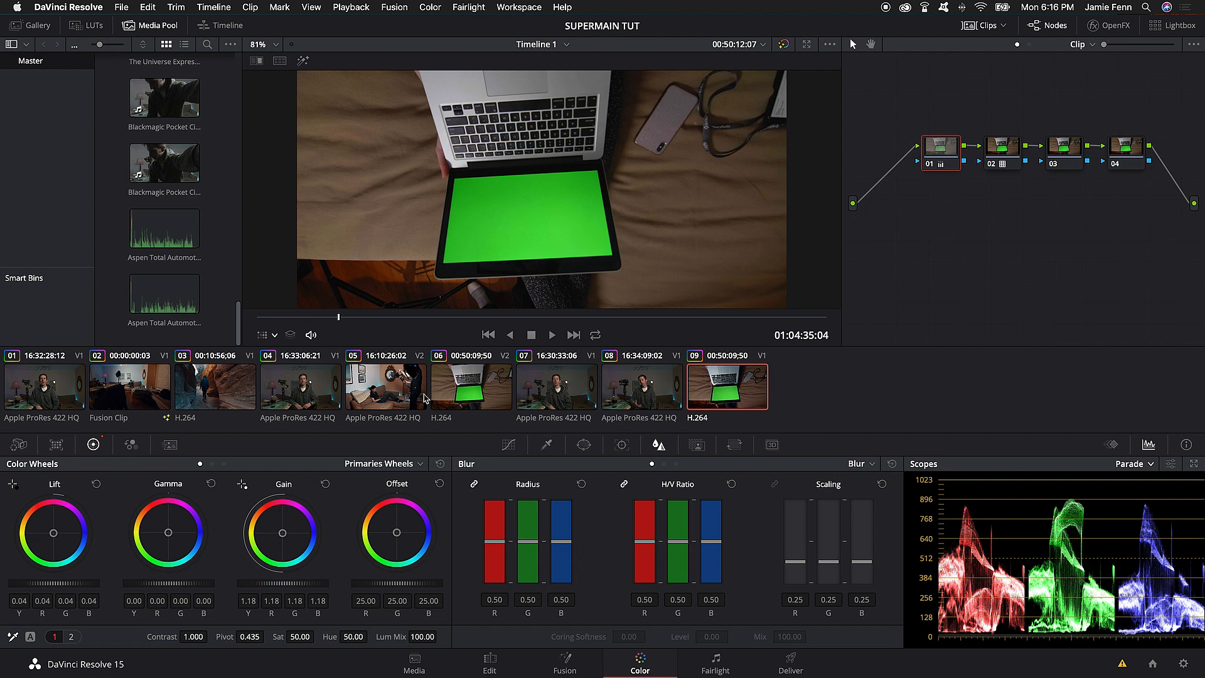
{"action": "left_click", "coordinate": [232, 397]}
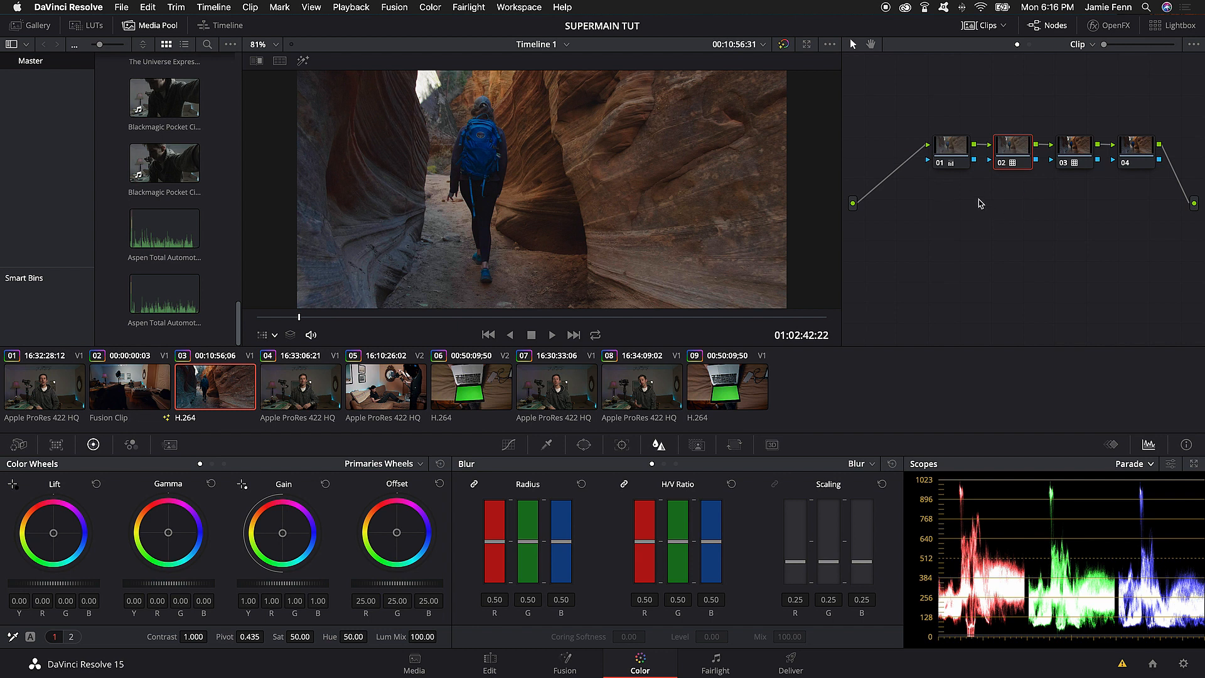
{"action": "key", "text": "space"}
{"action": "key", "text": "space"}
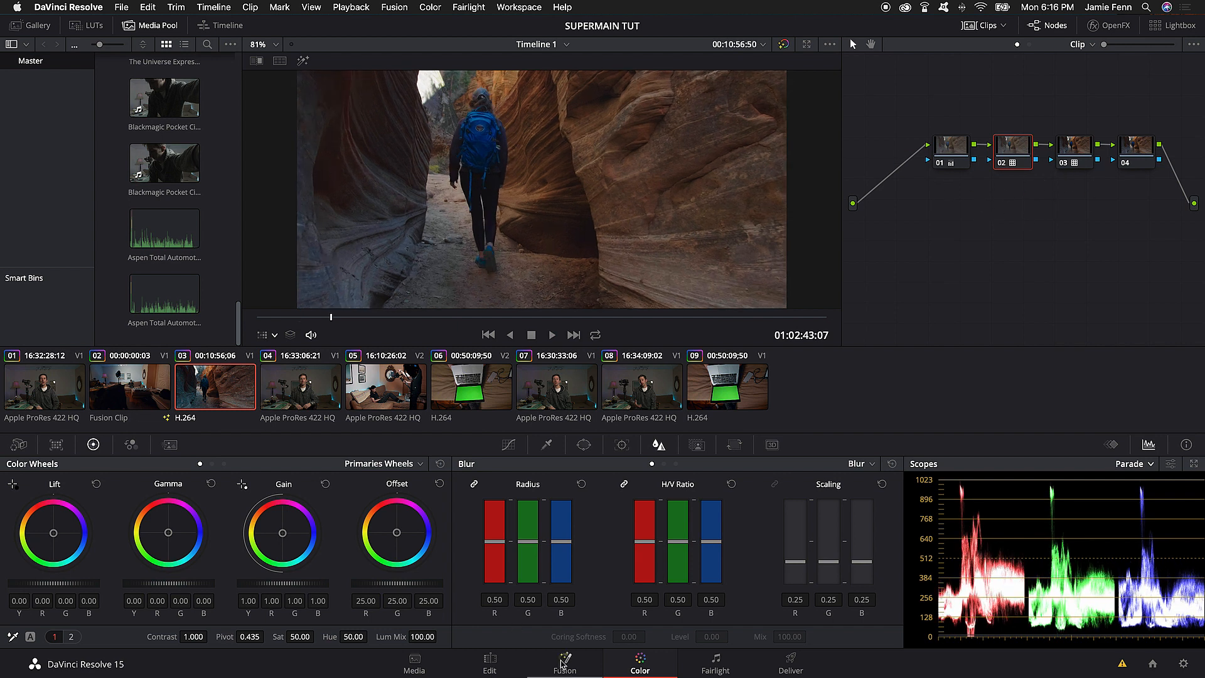
Return to the Edit page, play P1133347.MOV on Video 1 from its start and scrub to 01:04:40:18.
{"action": "left_click", "coordinate": [489, 663]}
{"action": "scroll", "coordinate": [844, 411], "scroll_direction": "right", "scroll_amount": 10}
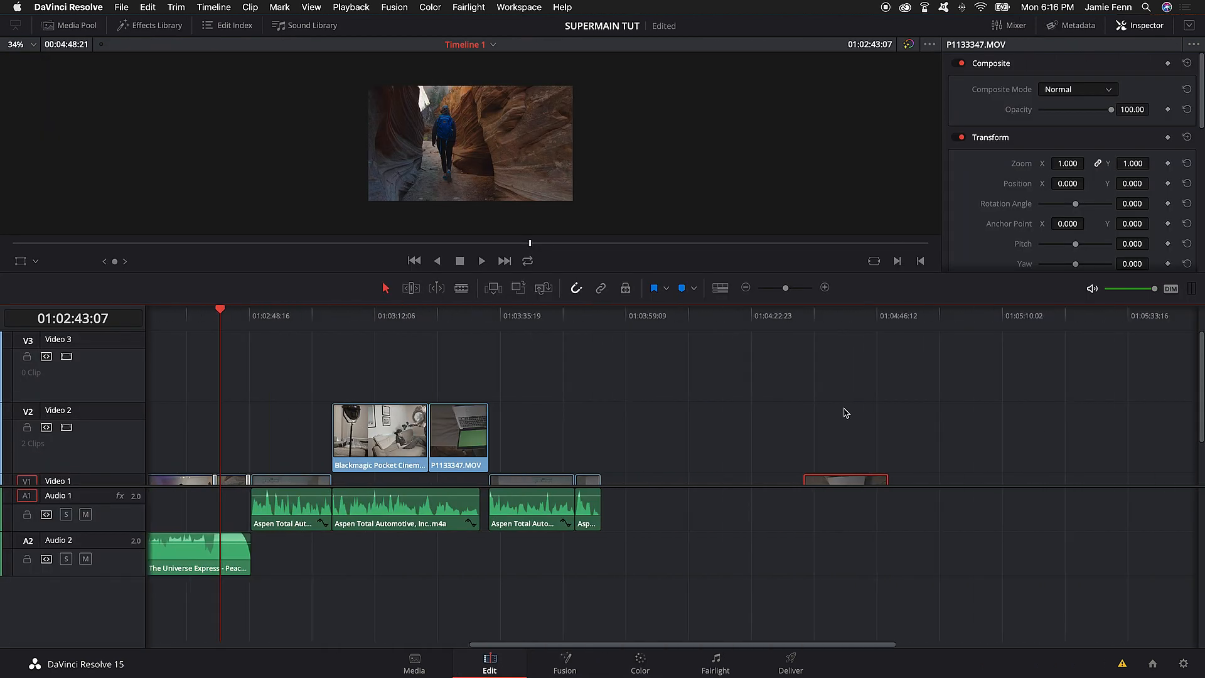
{"action": "left_click", "coordinate": [819, 315]}
{"action": "scroll", "coordinate": [828, 425], "scroll_direction": "down", "scroll_amount": 3}
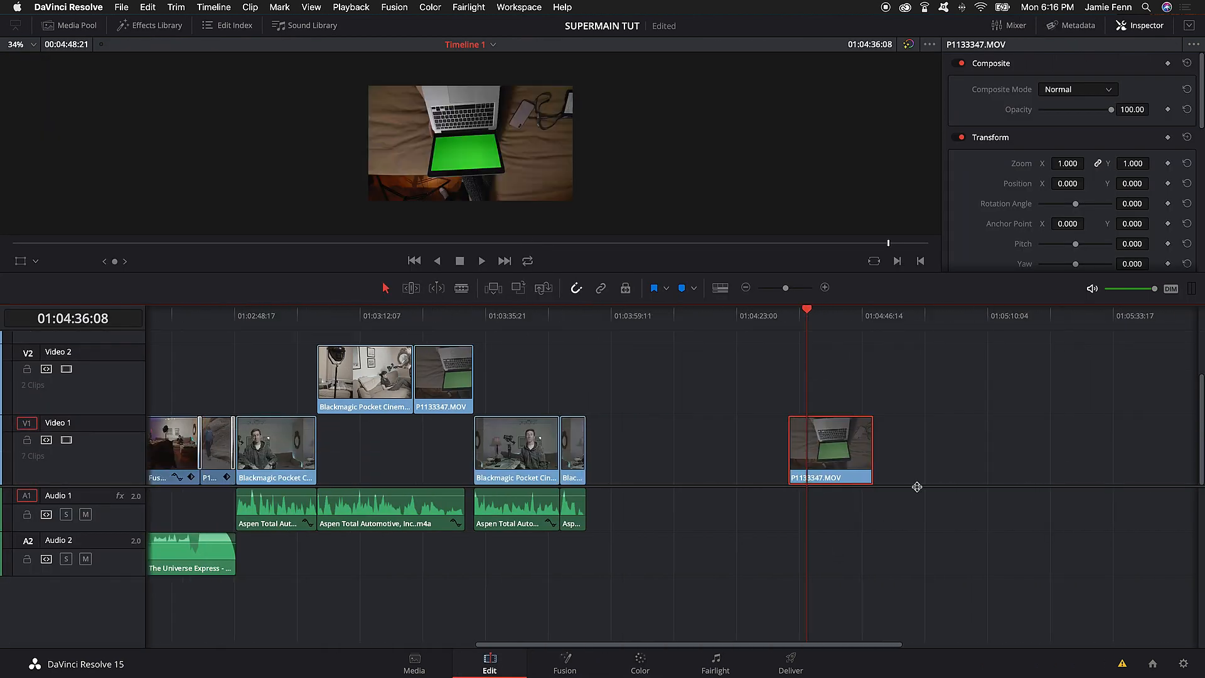
{"action": "scroll", "coordinate": [916, 502], "scroll_direction": "up", "scroll_amount": 5}
{"action": "scroll", "coordinate": [860, 440], "scroll_direction": "right", "scroll_amount": 8}
{"action": "left_click_drag", "start_coordinate": [784, 289], "coordinate": [790, 291]}
{"action": "left_click_drag", "start_coordinate": [673, 314], "coordinate": [612, 317]}
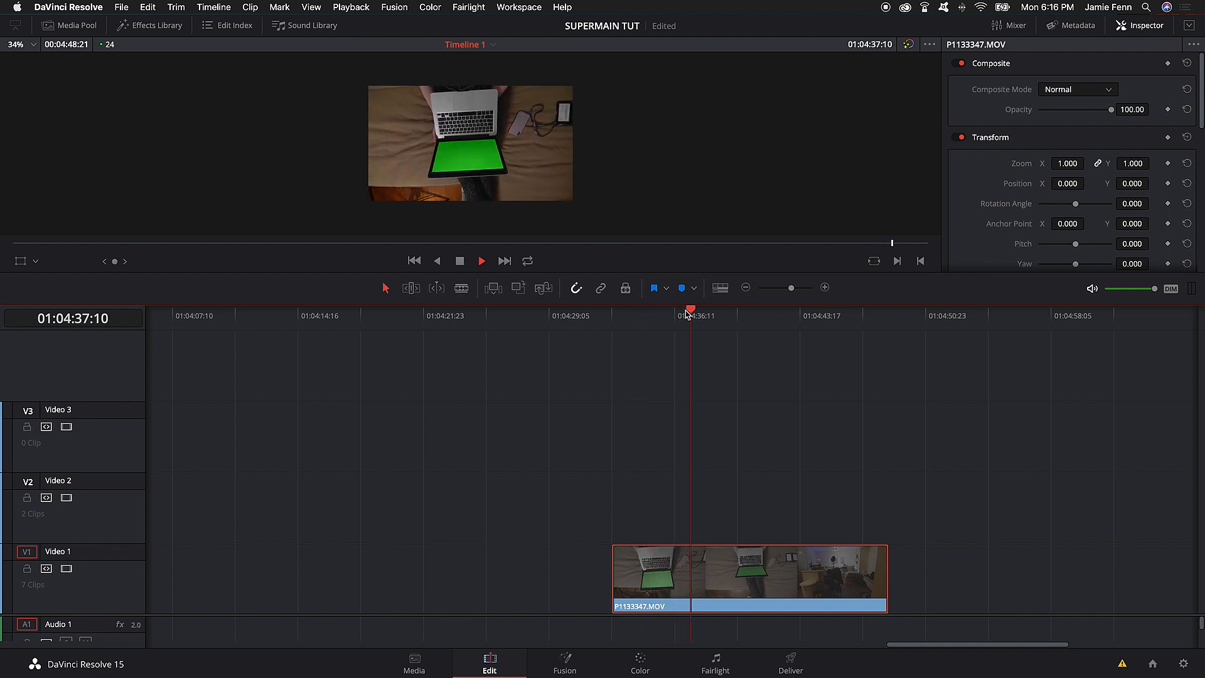
{"action": "key", "text": "space"}
{"action": "left_click_drag", "start_coordinate": [720, 314], "coordinate": [748, 323]}
Change the clip speed of P1133347.MOV so that it plays in reverse.
{"action": "right_click", "coordinate": [732, 570]}
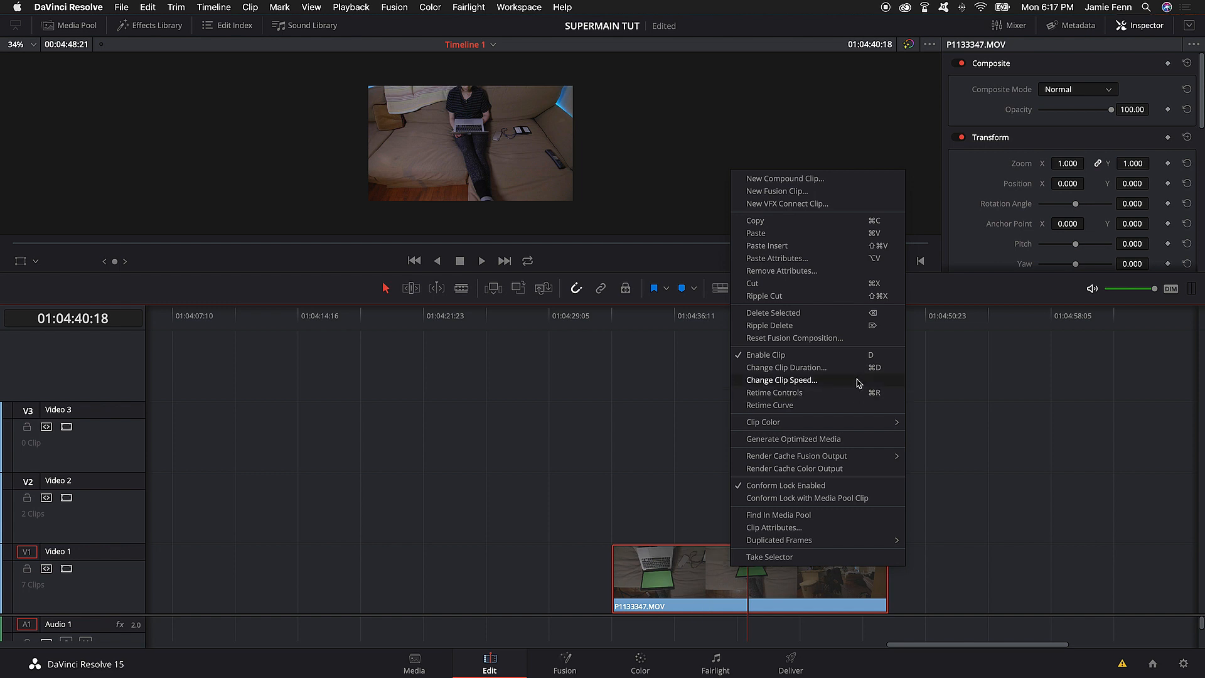
{"action": "left_click", "coordinate": [802, 385]}
{"action": "left_click", "coordinate": [802, 404]}
{"action": "left_click", "coordinate": [844, 516]}
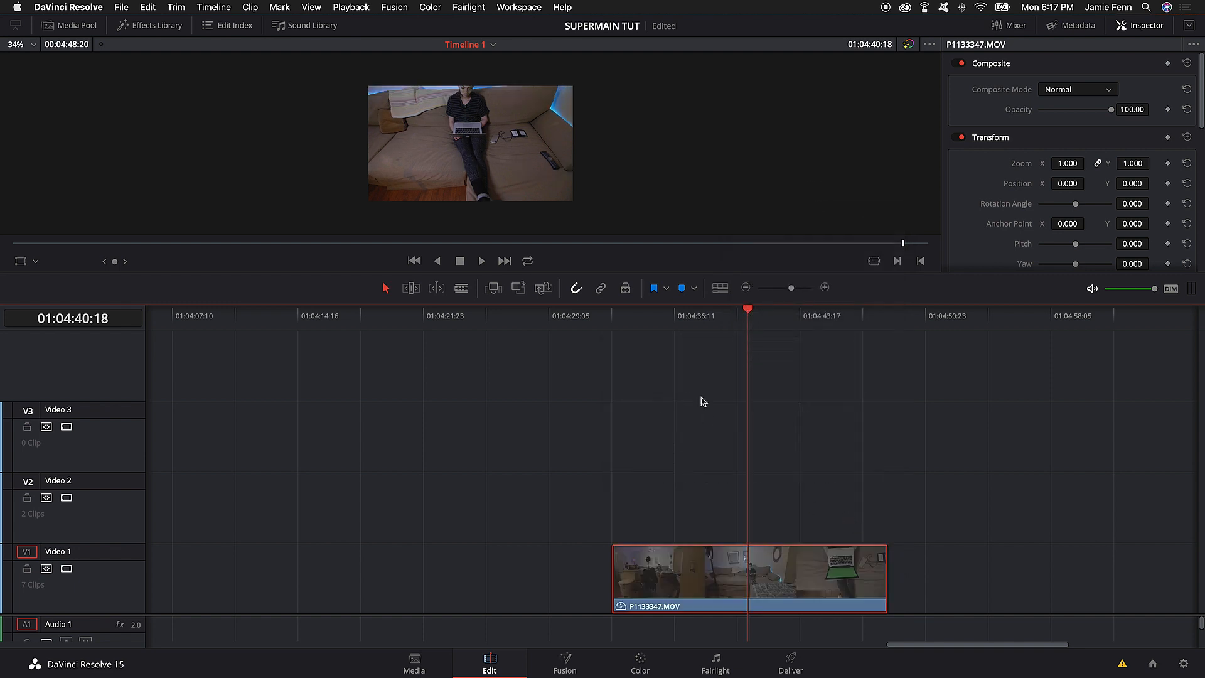
Preview the reversed P1133347.MOV, trim its start to about 01:04:36 and play the new opening.
{"action": "mouse_move", "coordinate": [747, 314]}
{"action": "left_mouse_down"}
{"action": "mouse_move", "coordinate": [613, 317]}
{"action": "mouse_move", "coordinate": [871, 323]}
{"action": "mouse_move", "coordinate": [748, 327]}
{"action": "left_mouse_up"}
{"action": "key", "text": "space"}
{"action": "left_click_drag", "start_coordinate": [628, 312], "coordinate": [639, 313]}
{"action": "left_click_drag", "start_coordinate": [618, 588], "coordinate": [670, 588]}
{"action": "left_click", "coordinate": [667, 316]}
{"action": "key", "text": "space"}
{"action": "key", "text": "space"}
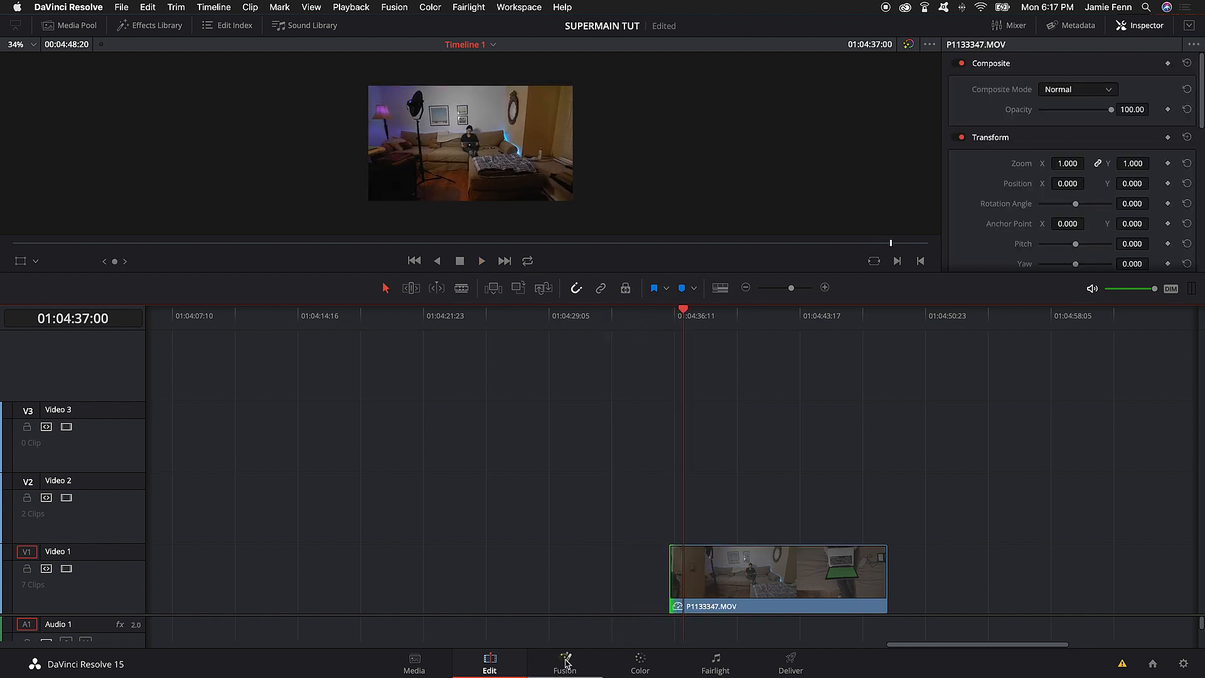
Place the canyon clip P1133182.MOV on Video 2, directly above P1133347.MOV with their starts aligned.
{"action": "left_click", "coordinate": [90, 29]}
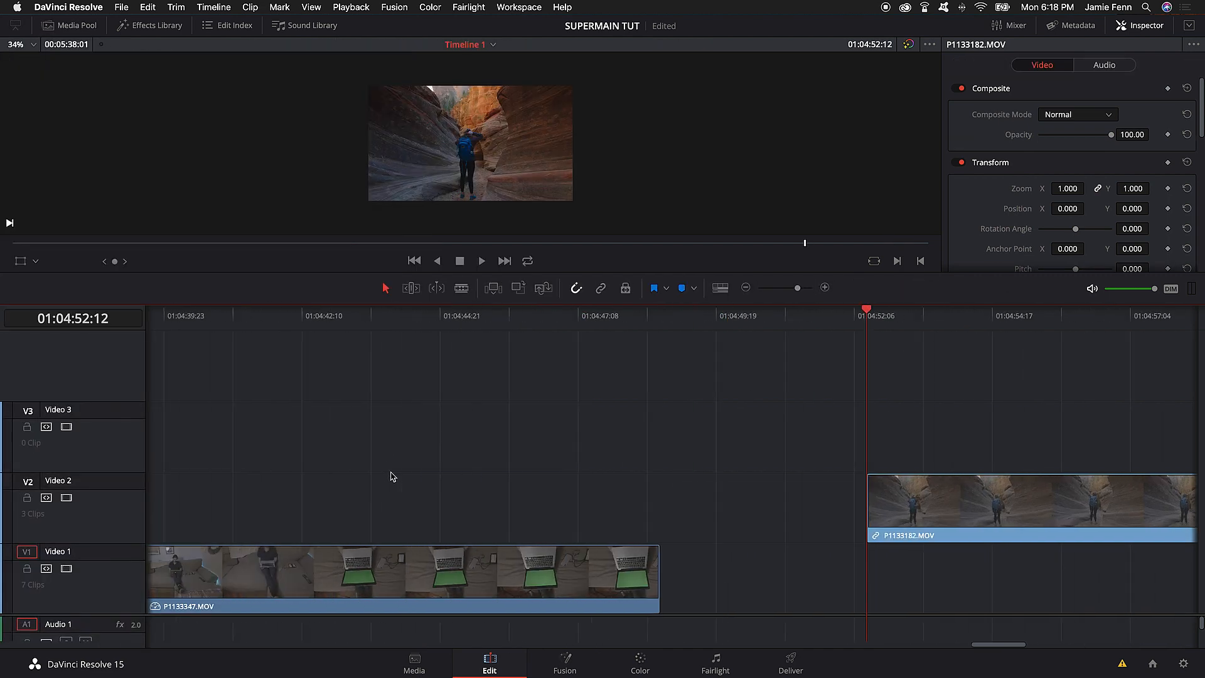
{"action": "scroll", "coordinate": [393, 489], "scroll_direction": "left", "scroll_amount": 3}
{"action": "left_click_drag", "start_coordinate": [394, 317], "coordinate": [334, 344]}
{"action": "scroll", "coordinate": [378, 560], "scroll_direction": "left", "scroll_amount": 5}
{"action": "scroll", "coordinate": [602, 548], "scroll_direction": "right", "scroll_amount": 3}
{"action": "scroll", "coordinate": [602, 548], "scroll_direction": "left", "scroll_amount": 1}
{"action": "left_click_drag", "start_coordinate": [1174, 514], "coordinate": [217, 534]}
{"action": "left_click_drag", "start_coordinate": [211, 323], "coordinate": [712, 331]}
{"action": "left_click_drag", "start_coordinate": [576, 506], "coordinate": [295, 512]}
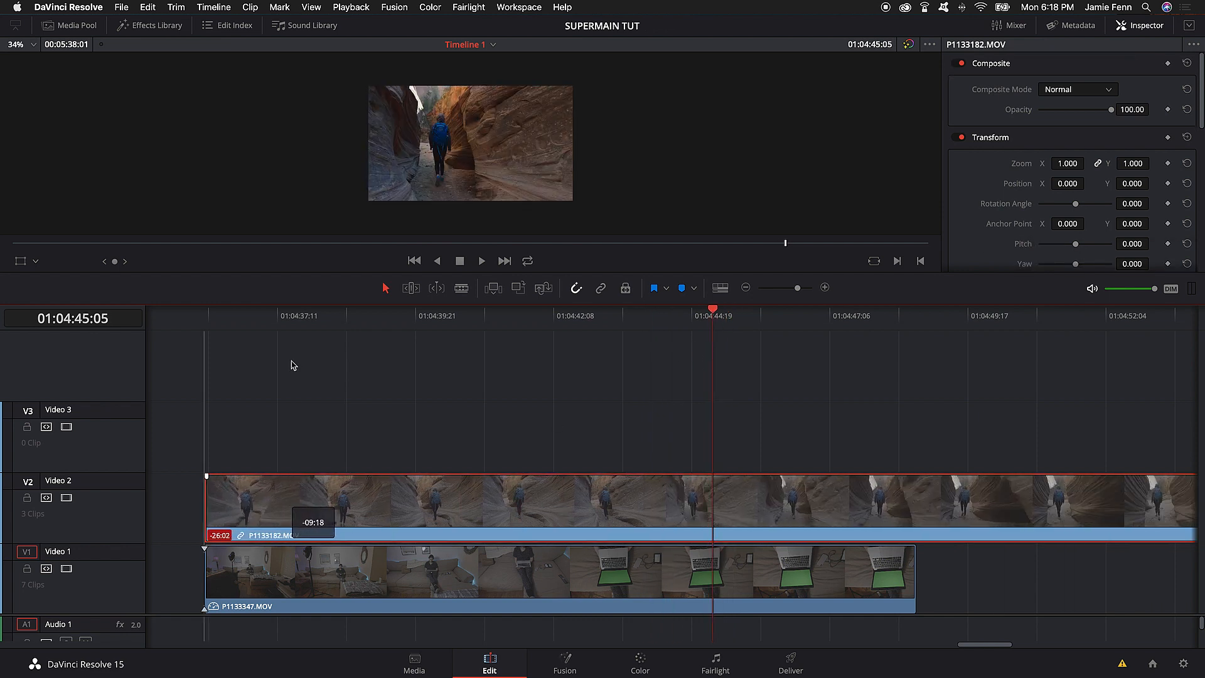
Cut P1133182.MOV at 01:04:48:20, where the lower clip ends, and delete the remainder.
{"action": "left_click_drag", "start_coordinate": [440, 316], "coordinate": [912, 335]}
{"action": "key", "text": "super+b"}
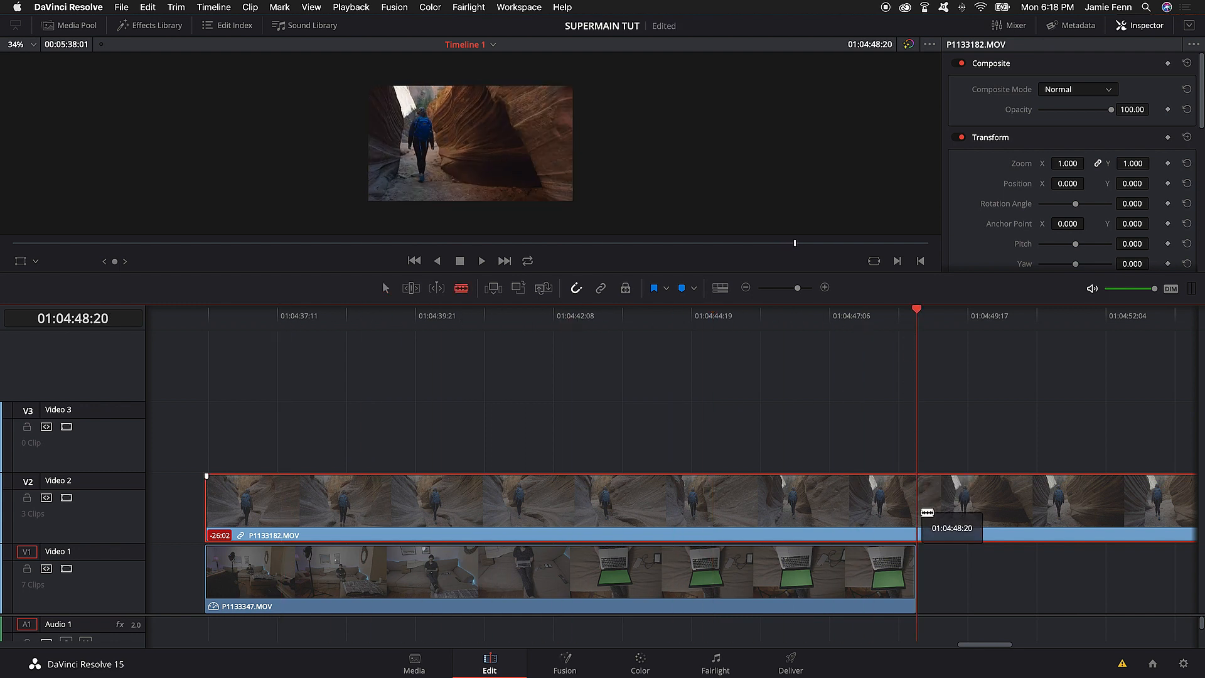
{"action": "left_click", "coordinate": [921, 512]}
{"action": "key", "text": "BackSpace"}
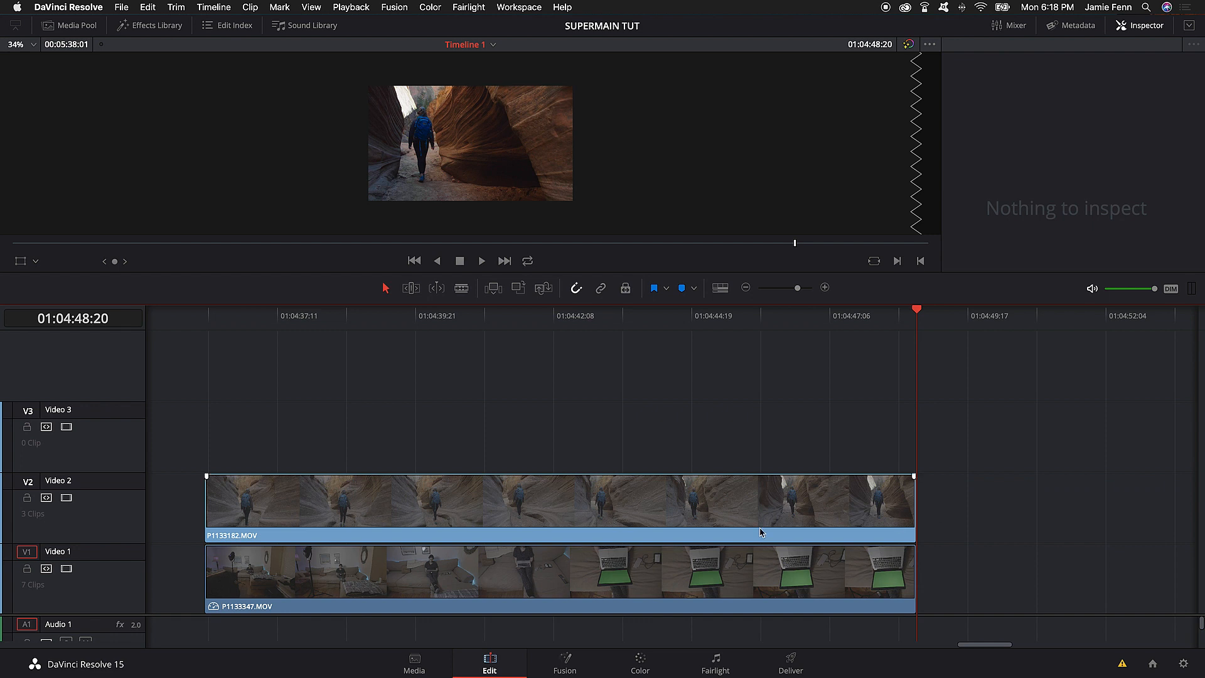
Disable and re-enable the P1133182.MOV clip on Video 2 to compare it with the clip underneath.
{"action": "left_click", "coordinate": [468, 502]}
{"action": "key", "text": "d"}
{"action": "key", "text": "d"}
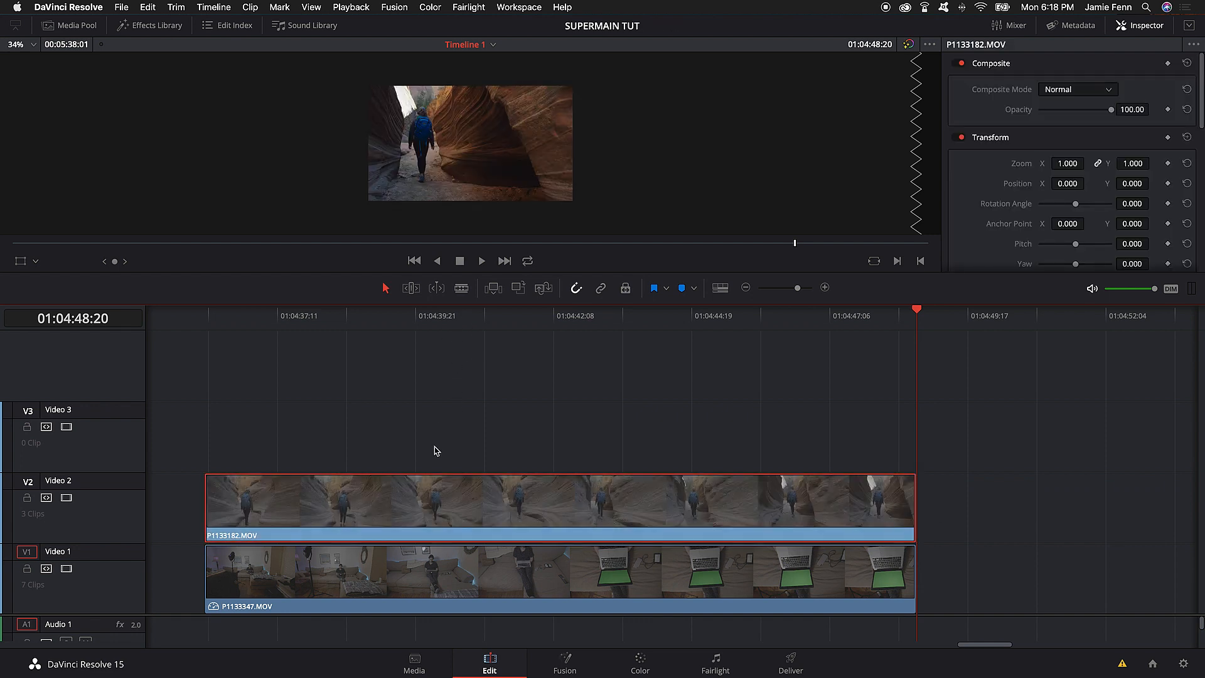
{"action": "key", "text": "d"}
{"action": "key", "text": "d"}
Place the playhead at 01:04:36:09 near the clips' start and select both stacked clips.
{"action": "left_click", "coordinate": [260, 314]}
{"action": "left_click", "coordinate": [216, 323]}
{"action": "left_click", "coordinate": [296, 571]}
{"action": "left_click", "coordinate": [286, 513]}
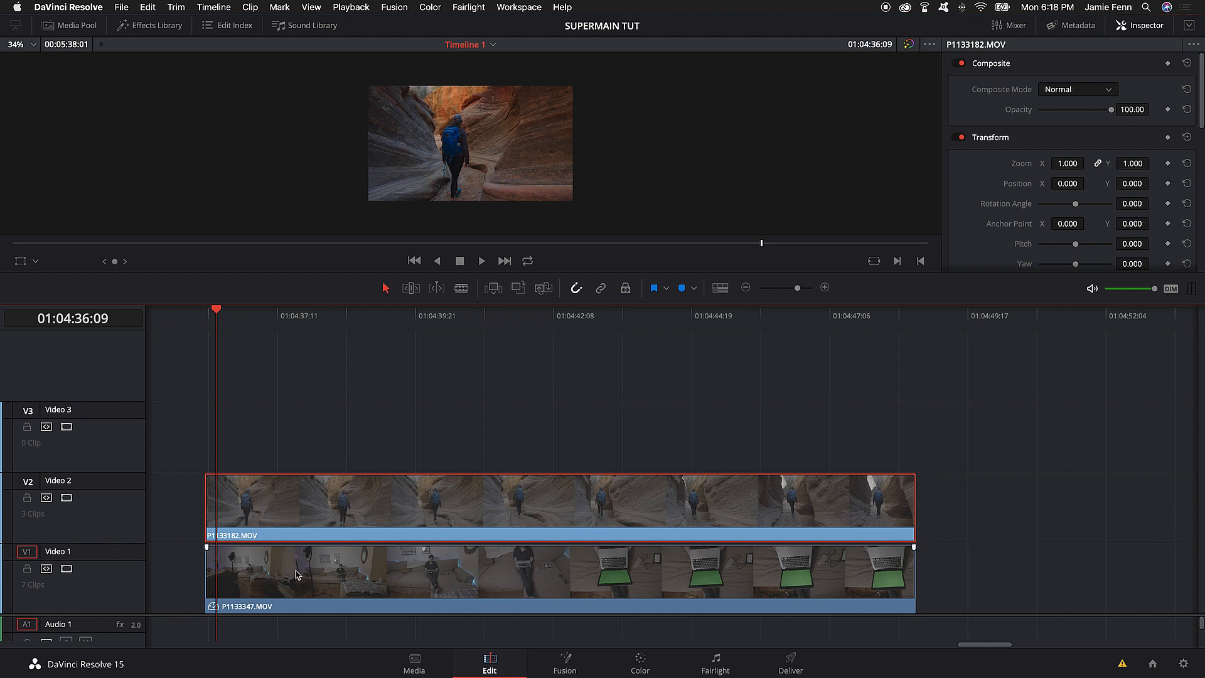
{"action": "left_click", "coordinate": [408, 550], "text": "super"}
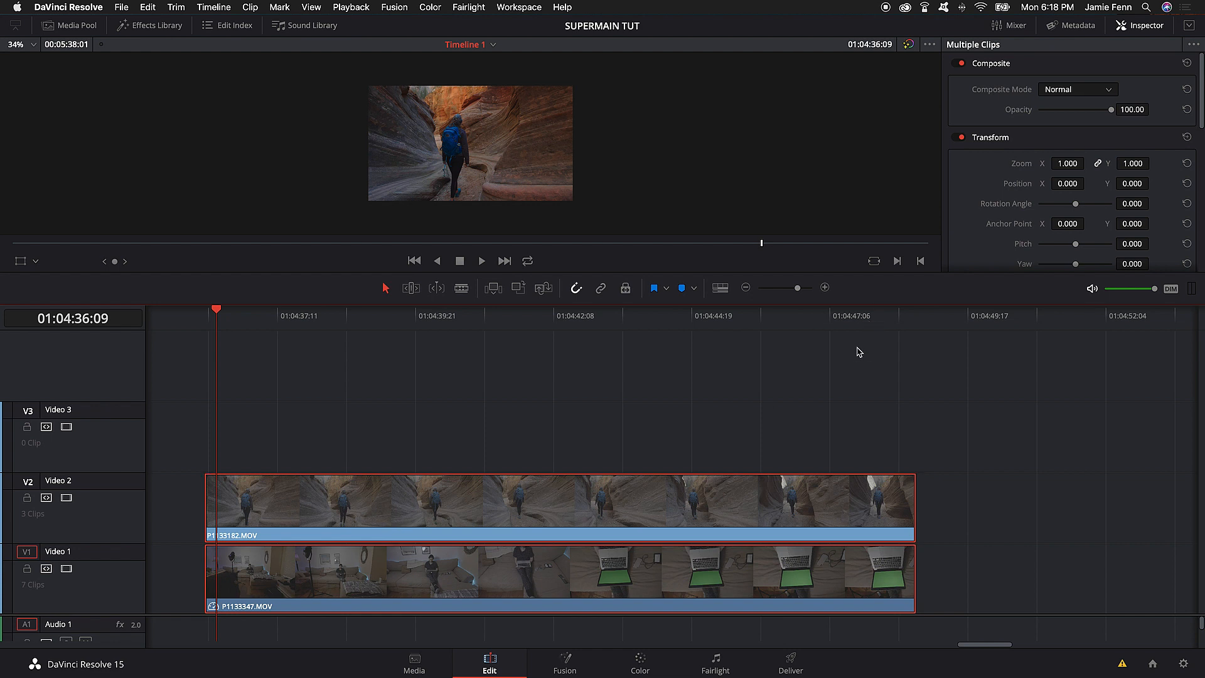
Extend the end of P1133182.MOV to about 01:04:54 and split it at 01:04:48:20, level with the lower clip's end.
{"action": "scroll", "coordinate": [854, 372], "scroll_direction": "right", "scroll_amount": 5}
{"action": "left_click", "coordinate": [767, 368]}
{"action": "left_click_drag", "start_coordinate": [767, 501], "coordinate": [1090, 506]}
{"action": "key", "text": "b"}
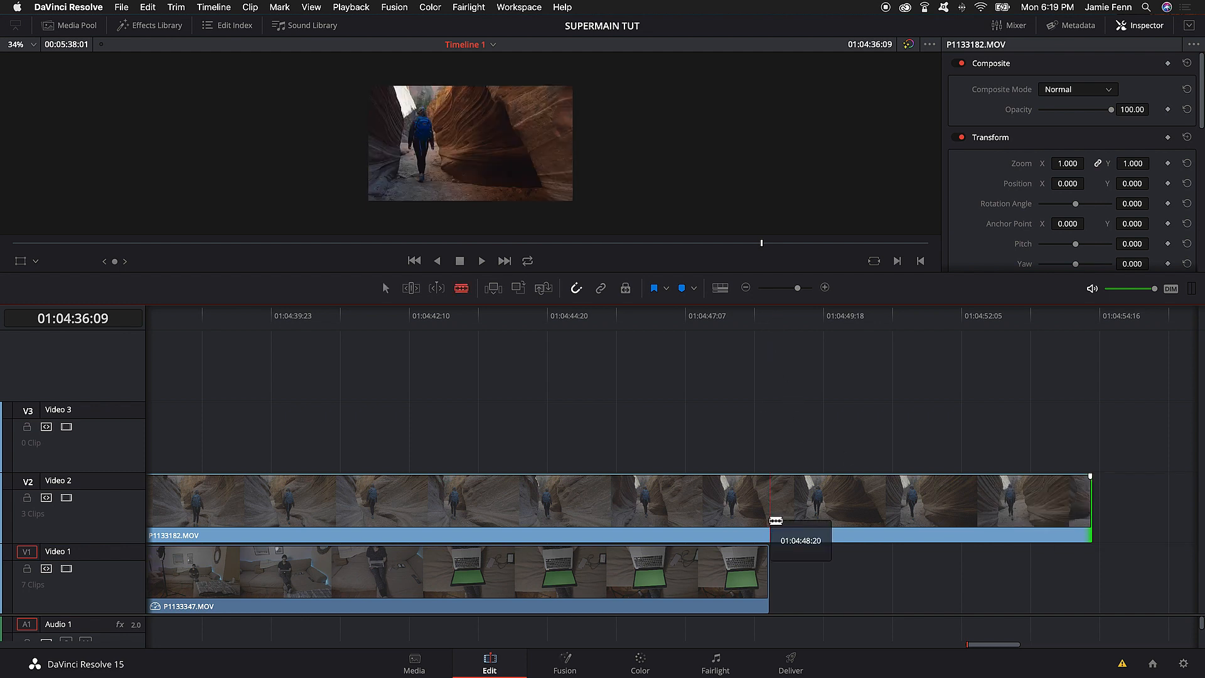
{"action": "left_click", "coordinate": [787, 526]}
{"action": "key", "text": "a"}
{"action": "left_click", "coordinate": [769, 517]}
Move the playhead to 01:04:40:16 and select the P1133182.MOV segment above P1133347.MOV.
{"action": "scroll", "coordinate": [691, 489], "scroll_direction": "left", "scroll_amount": 5}
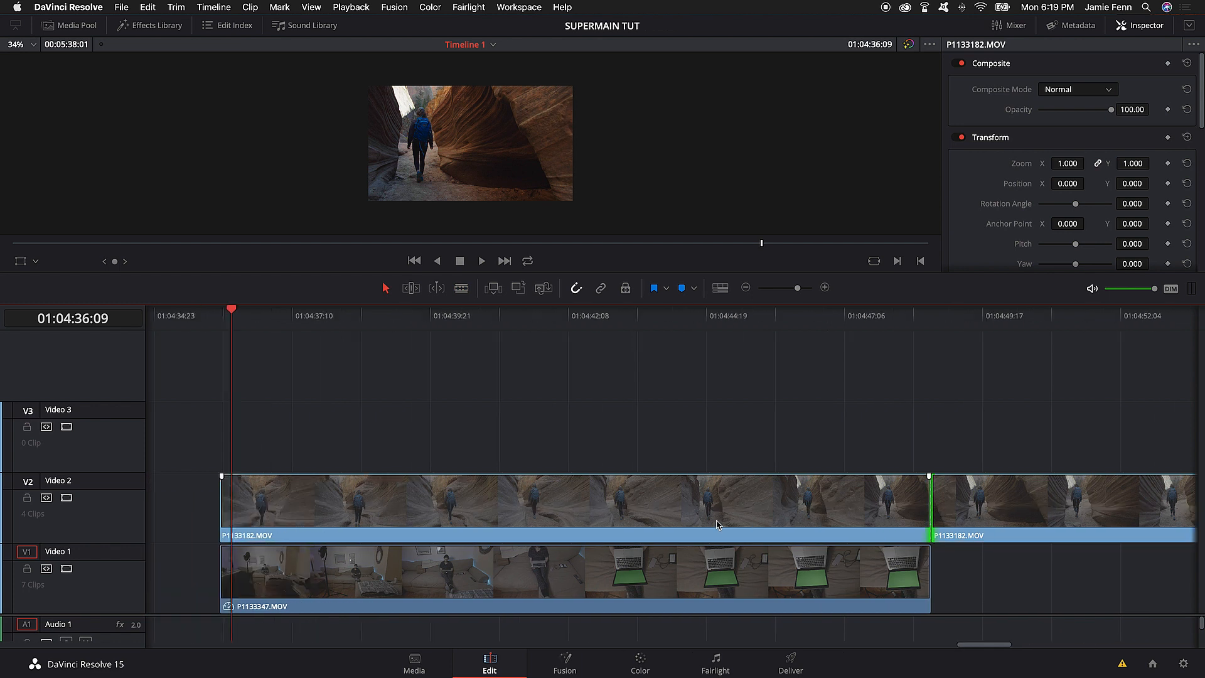
{"action": "left_click", "coordinate": [529, 314]}
{"action": "left_click", "coordinate": [538, 521]}
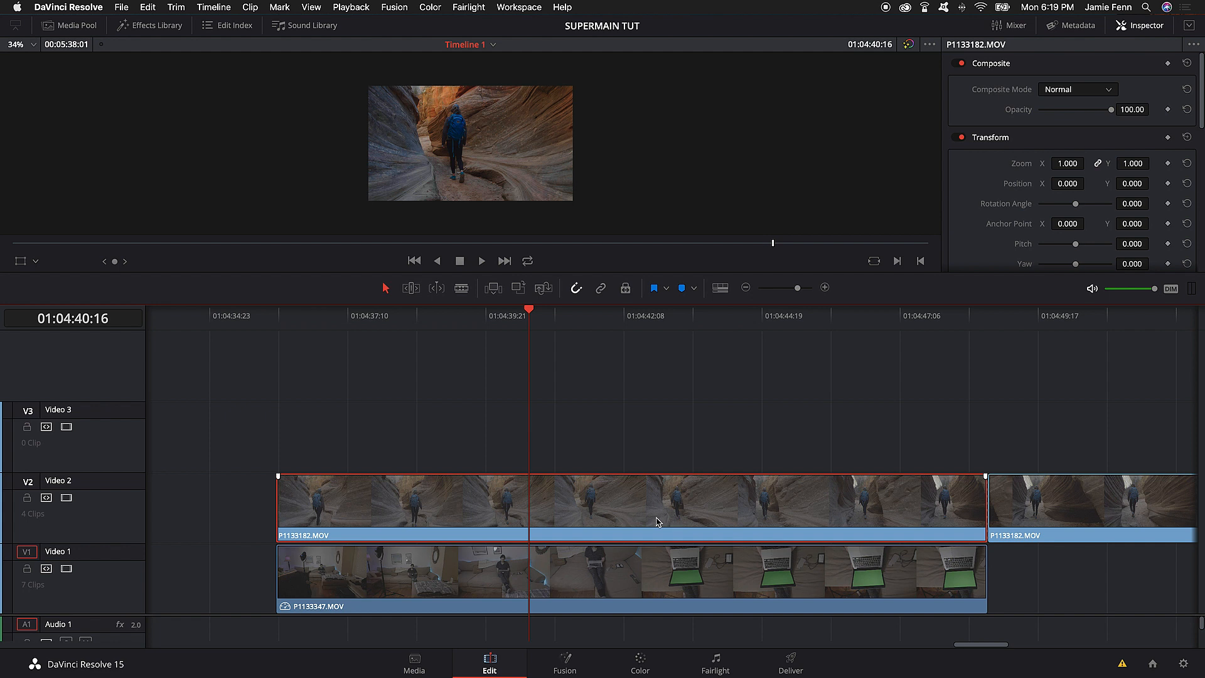
Combine P1133182.MOV and P1133347.MOV into a new Fusion clip and open it in the Fusion page at 01:04:38:08.
{"action": "left_click", "coordinate": [630, 583], "text": "super"}
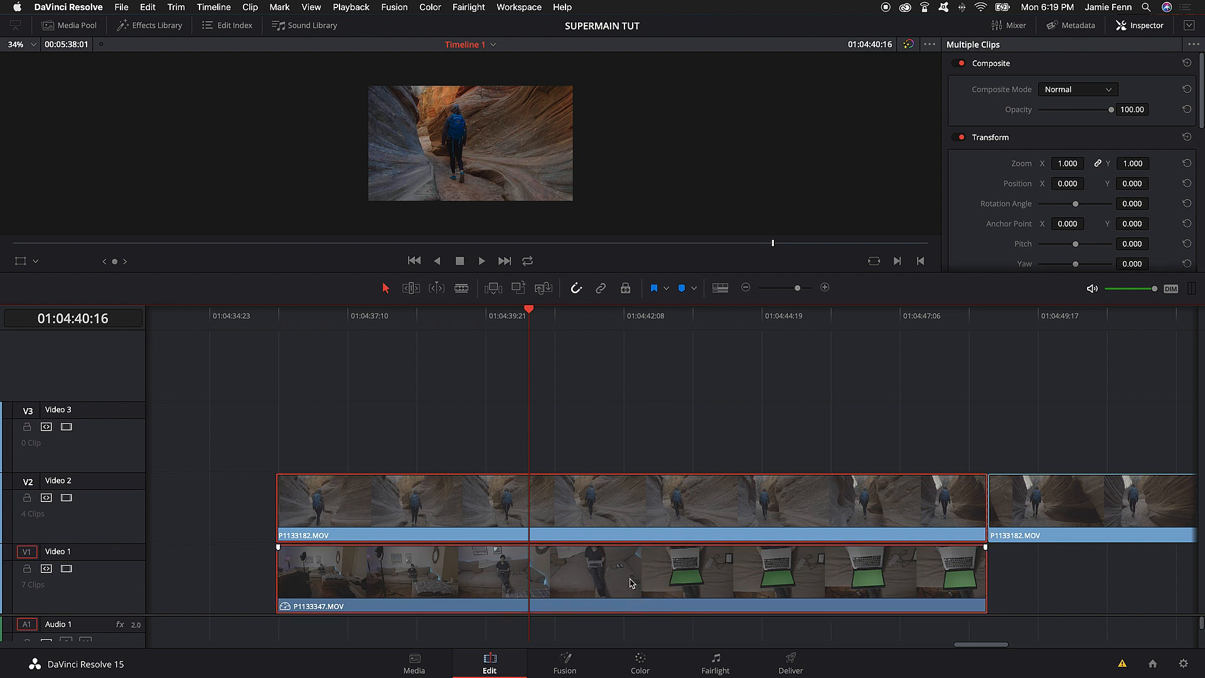
{"action": "right_click", "coordinate": [630, 584]}
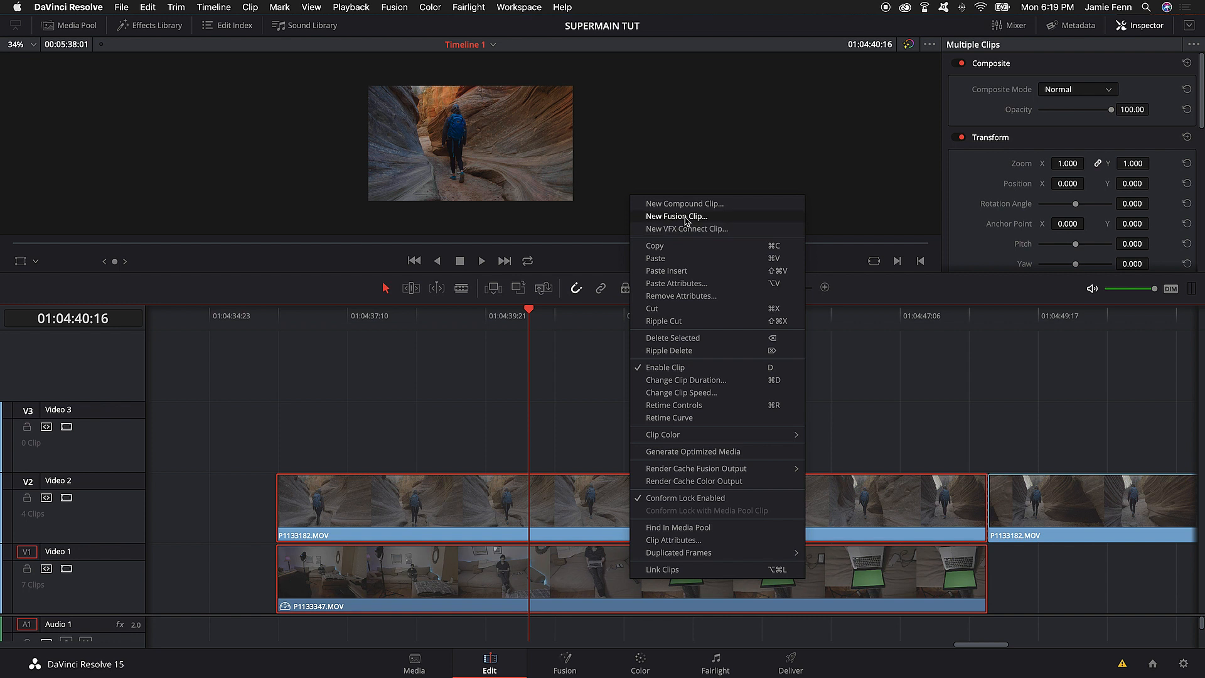
{"action": "left_click", "coordinate": [677, 216]}
{"action": "left_click", "coordinate": [546, 574]}
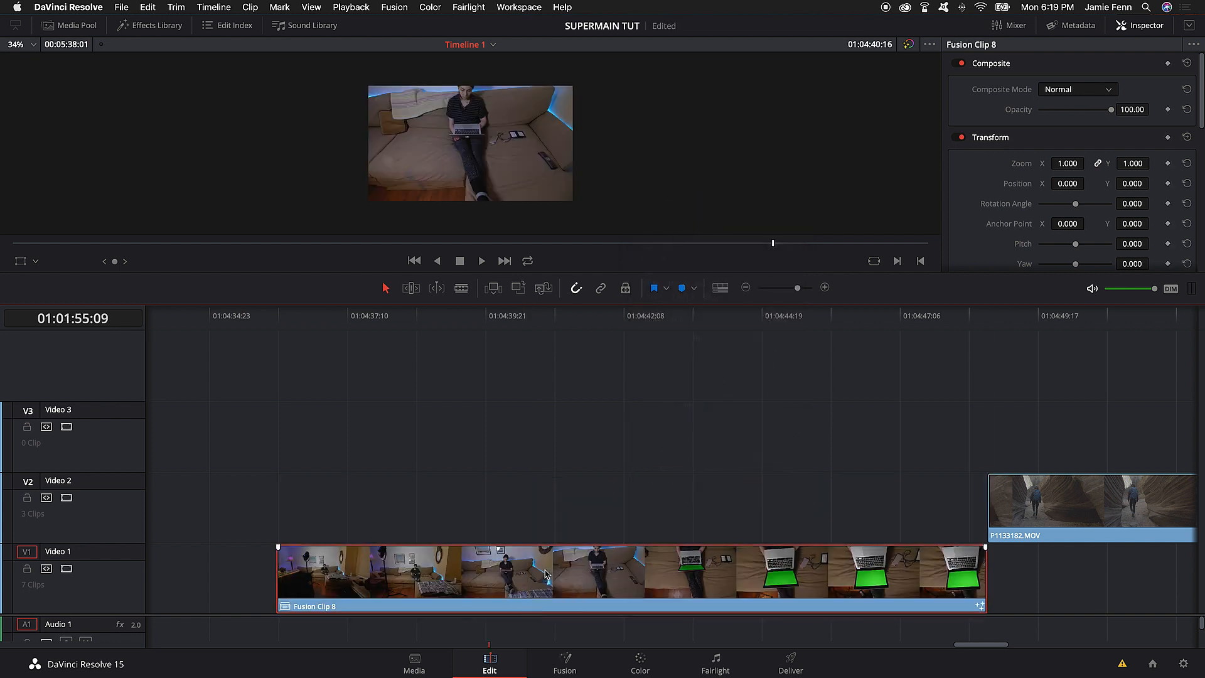
{"action": "left_click", "coordinate": [397, 317]}
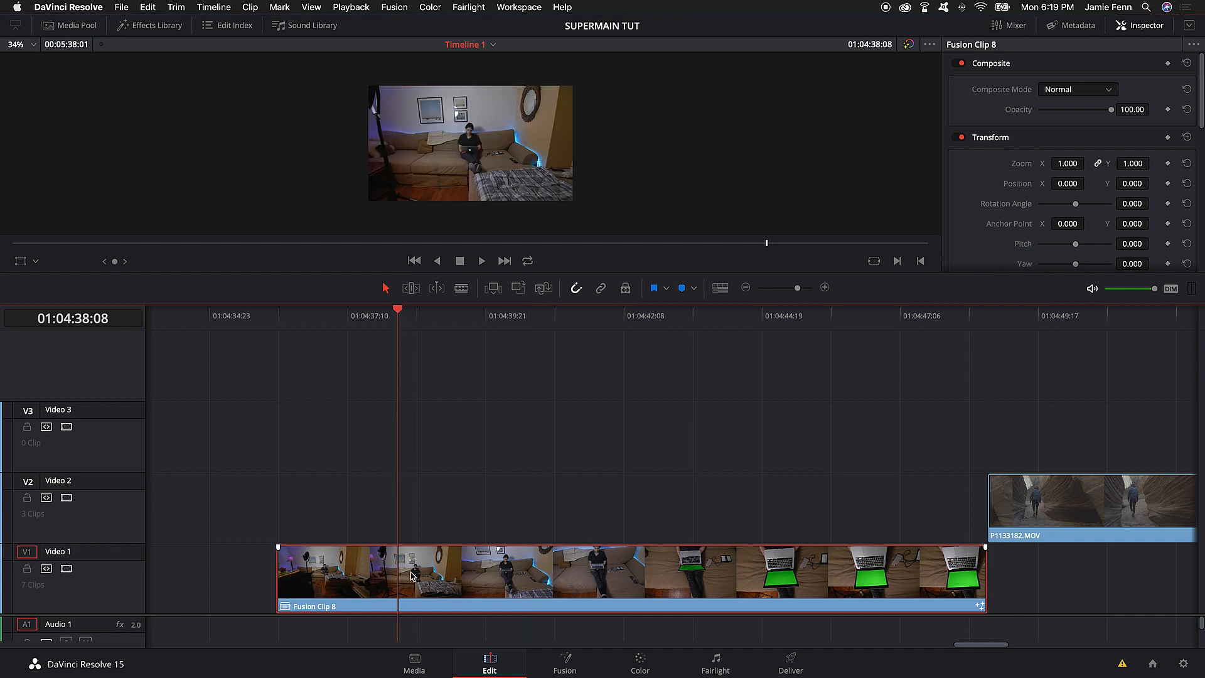
{"action": "left_click", "coordinate": [566, 666]}
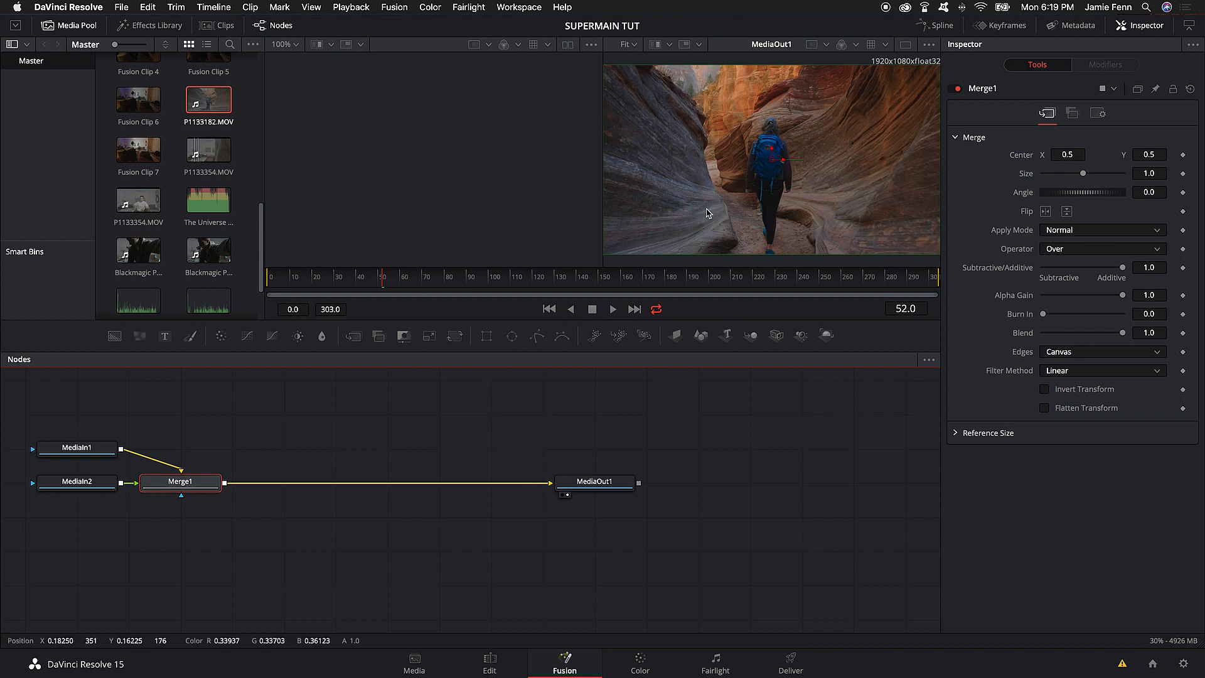
Enlarge the viewer area, spread the two MediaIn nodes apart, and show MediaIn2 and MediaIn1 in the two viewers.
{"action": "left_click_drag", "start_coordinate": [635, 352], "coordinate": [636, 429]}
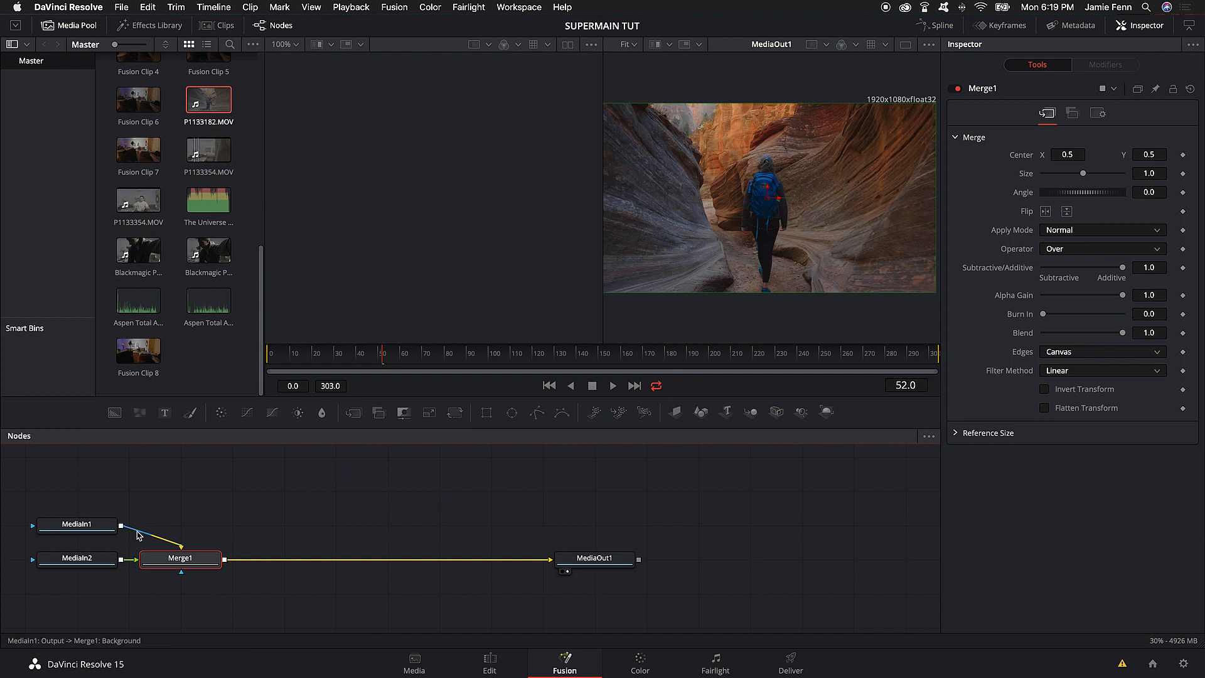
{"action": "left_click_drag", "start_coordinate": [98, 563], "coordinate": [88, 566]}
{"action": "left_click_drag", "start_coordinate": [108, 525], "coordinate": [94, 516]}
{"action": "scroll", "coordinate": [140, 530], "scroll_direction": "left", "scroll_amount": 2}
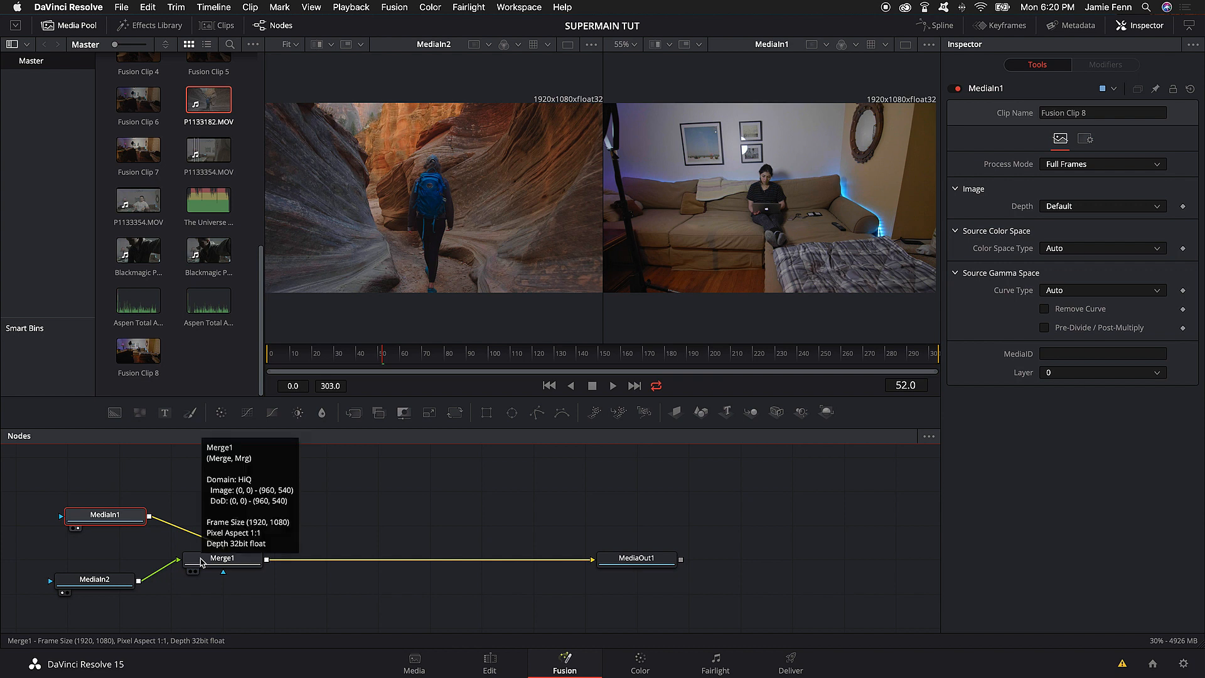
Go to frame 303 and add a Planar Tracker node between MediaIn1 and Merge1.
{"action": "left_click_drag", "start_coordinate": [746, 358], "coordinate": [938, 366]}
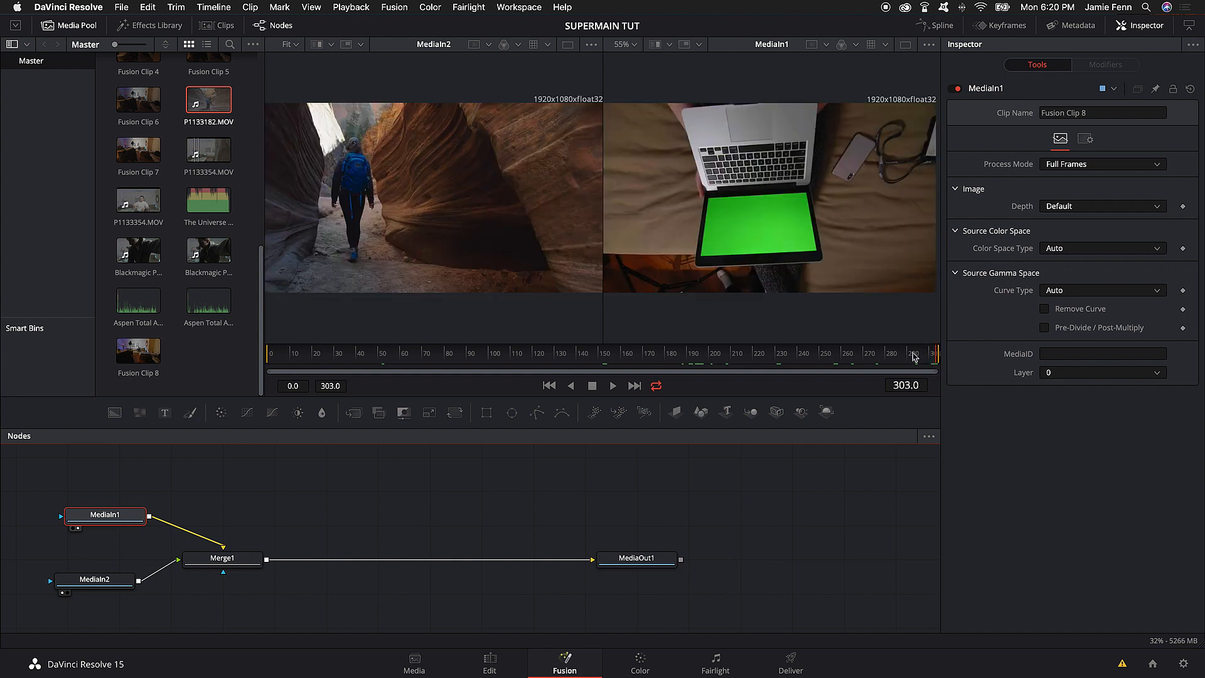
{"action": "left_click_drag", "start_coordinate": [127, 516], "coordinate": [109, 489]}
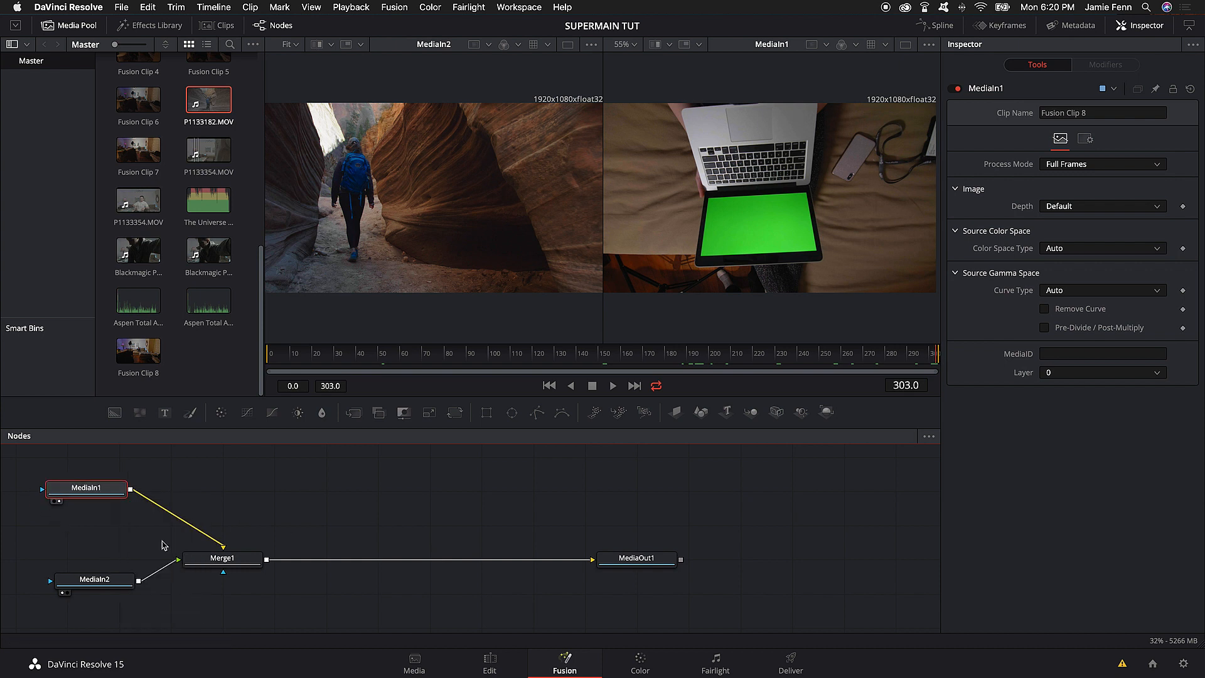
{"action": "key", "text": "shift+space"}
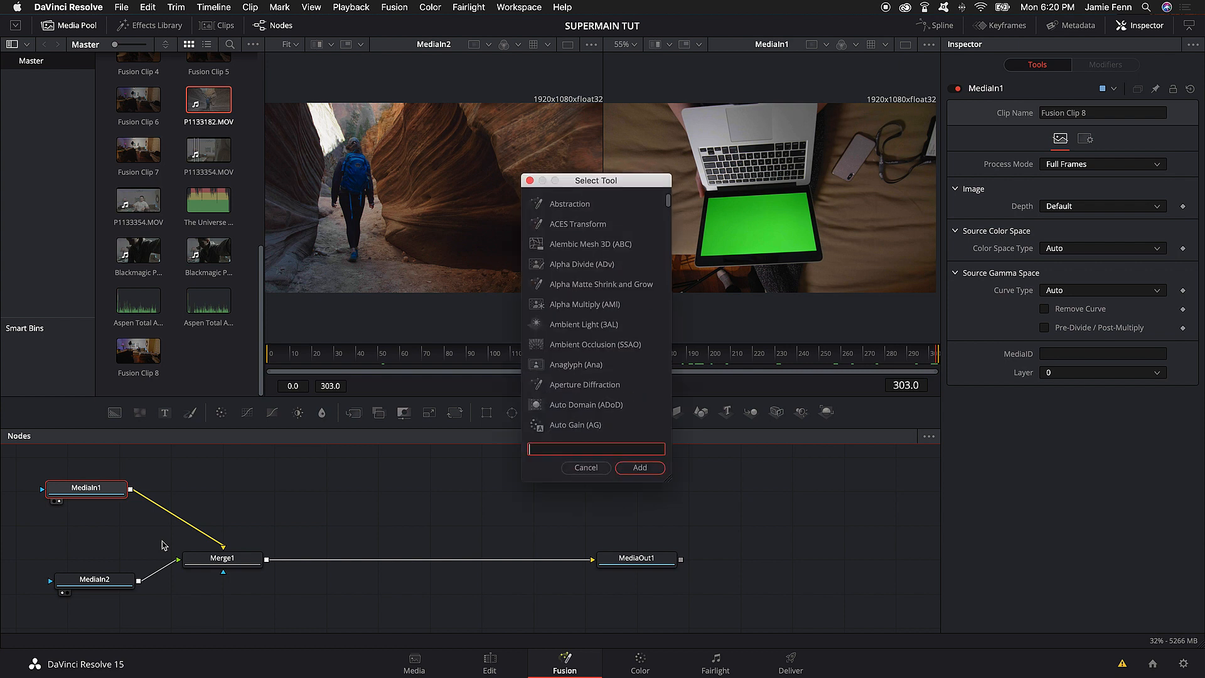
{"action": "type", "text": "planar"}
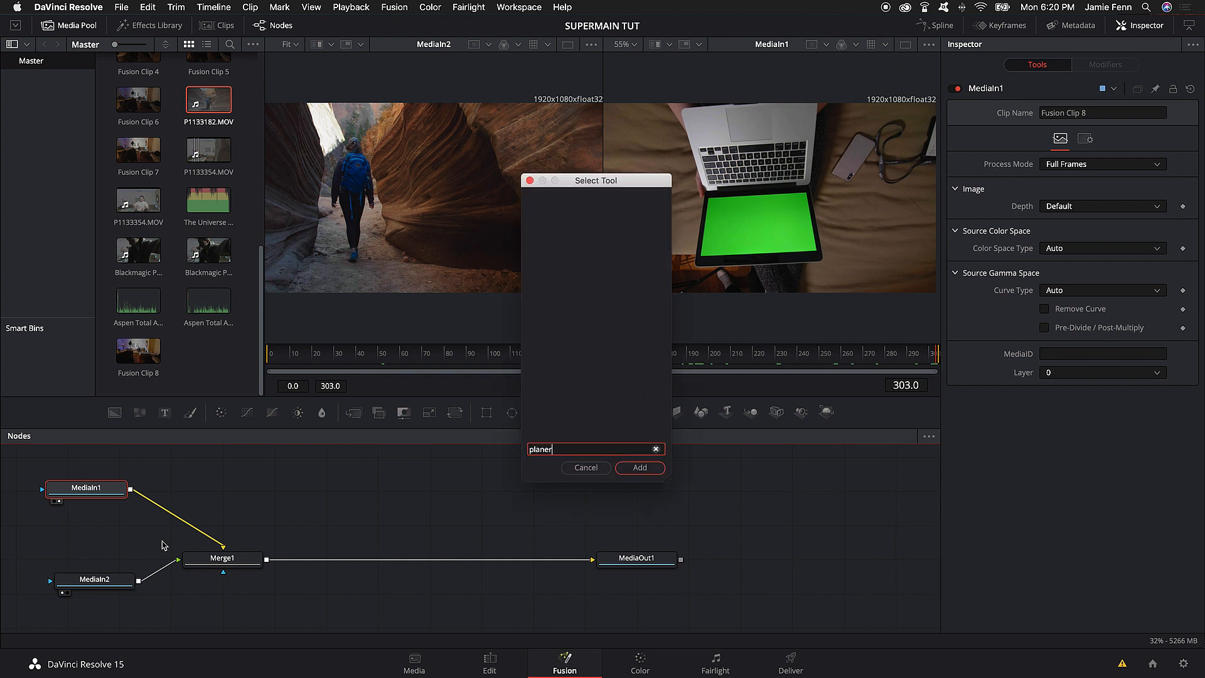
{"action": "left_click", "coordinate": [633, 469]}
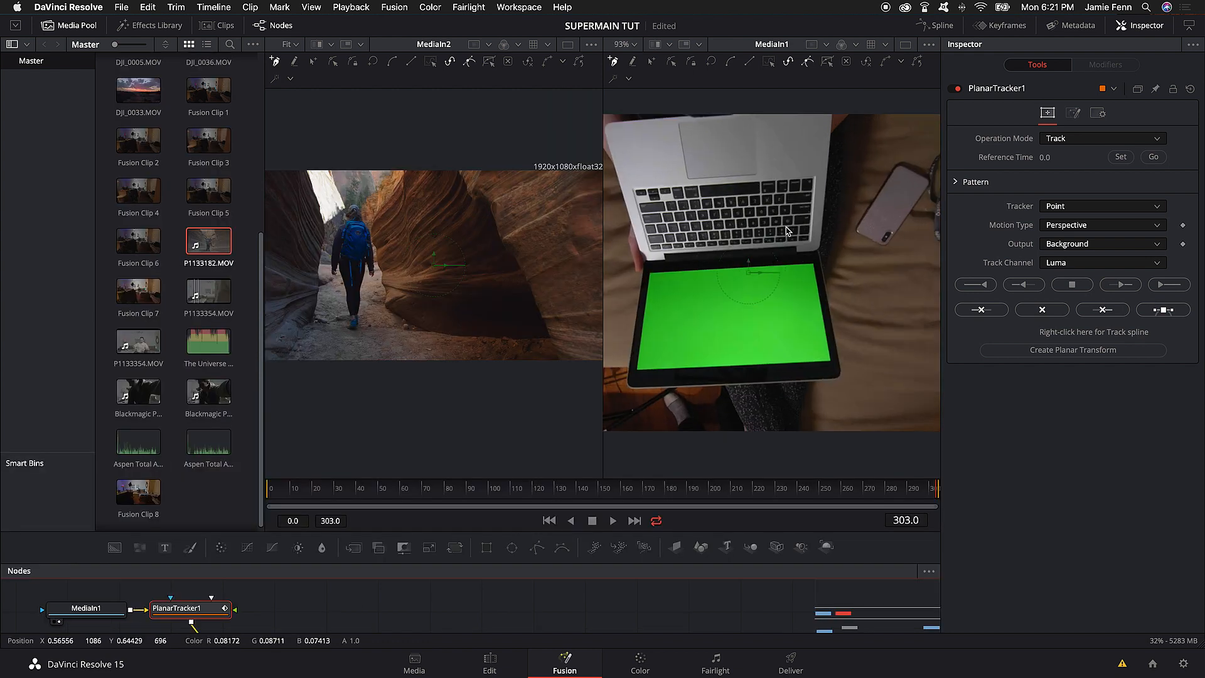
Draw a closed four-corner tracking outline around the laptop's green screen in the widened MediaIn1 viewer.
{"action": "scroll", "coordinate": [789, 232], "scroll_direction": "up", "scroll_amount": 2}
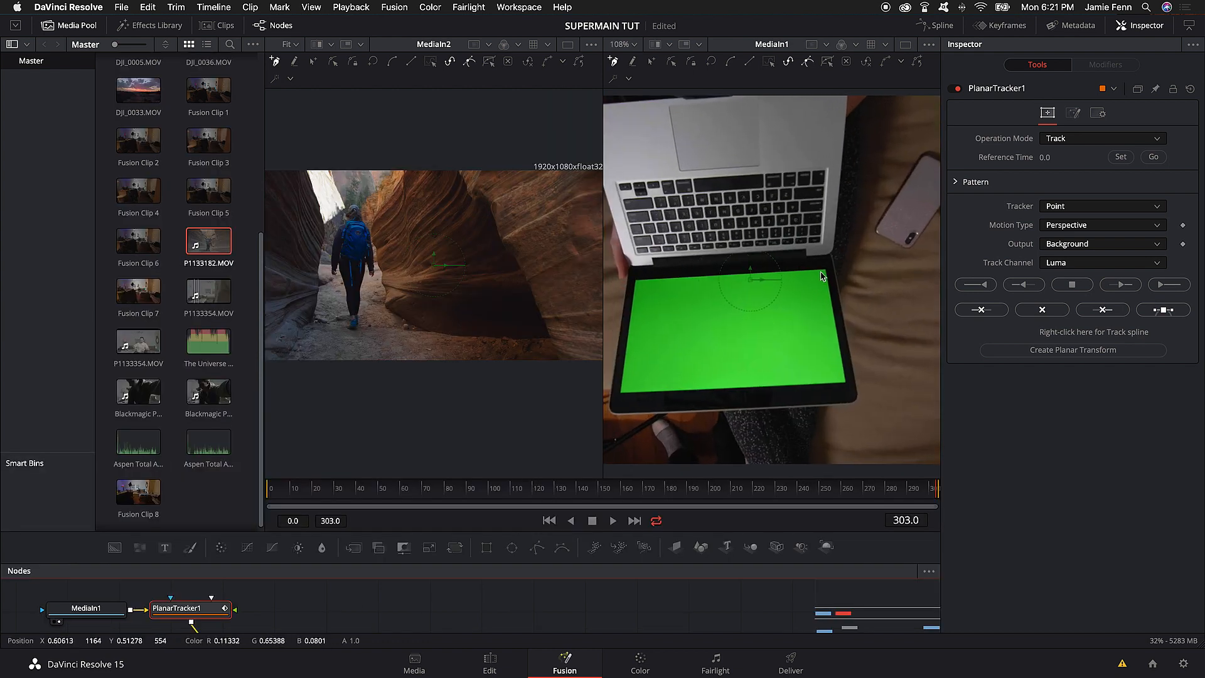
{"action": "scroll", "coordinate": [762, 302], "scroll_direction": "left", "scroll_amount": 1}
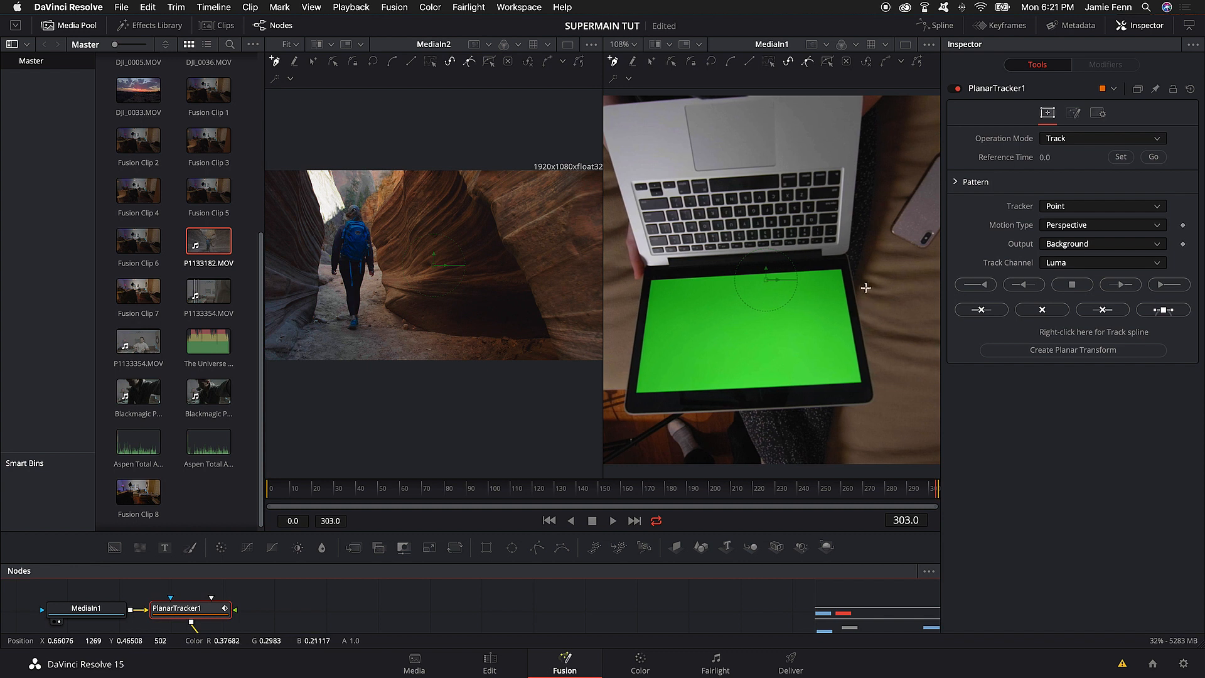
{"action": "left_click_drag", "start_coordinate": [607, 279], "coordinate": [499, 283]}
{"action": "left_click", "coordinate": [789, 268]}
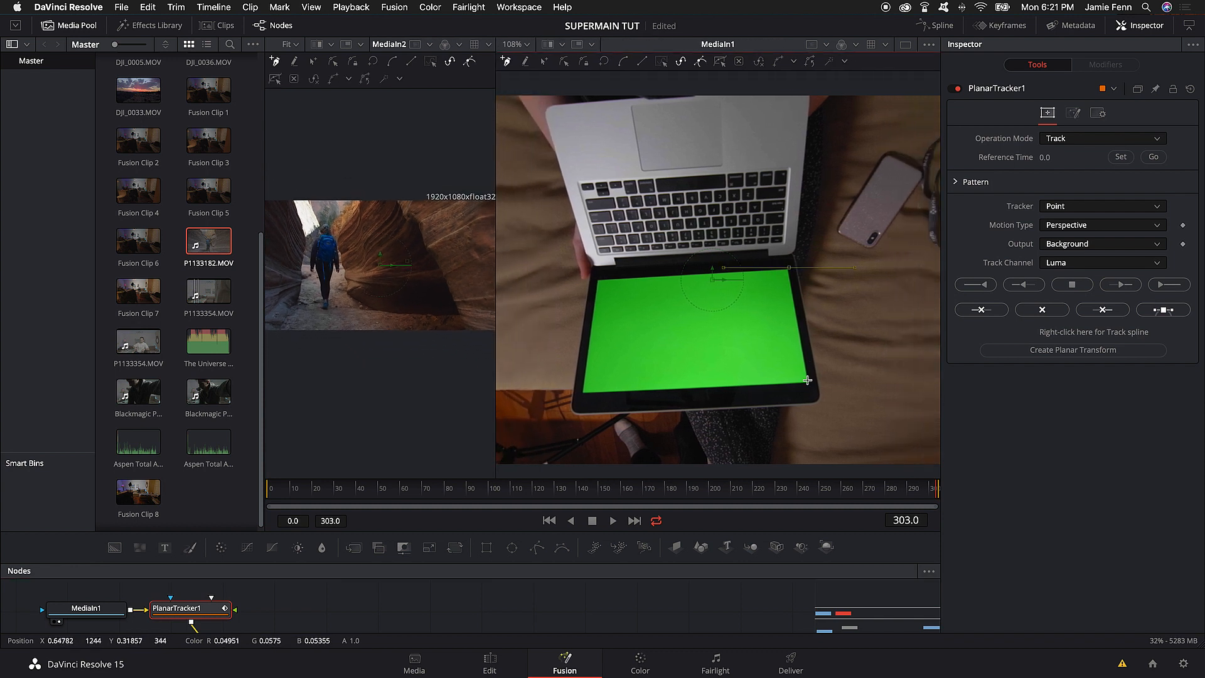
{"action": "left_click", "coordinate": [812, 387]}
{"action": "left_click", "coordinate": [575, 398]}
{"action": "left_click", "coordinate": [594, 276]}
{"action": "left_click", "coordinate": [788, 268]}
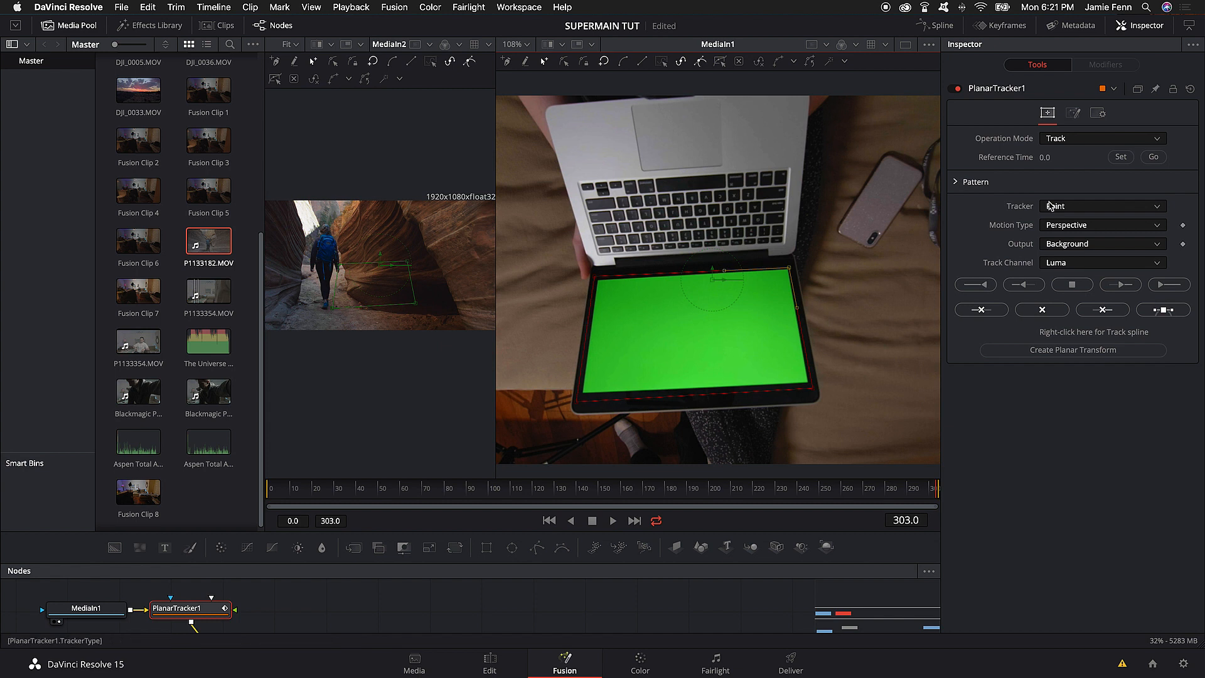
Set the planar tracker to Hybrid Point/Area with the Affine (TRS + shear) motion type.
{"action": "left_click", "coordinate": [1087, 209]}
{"action": "left_click", "coordinate": [1082, 226]}
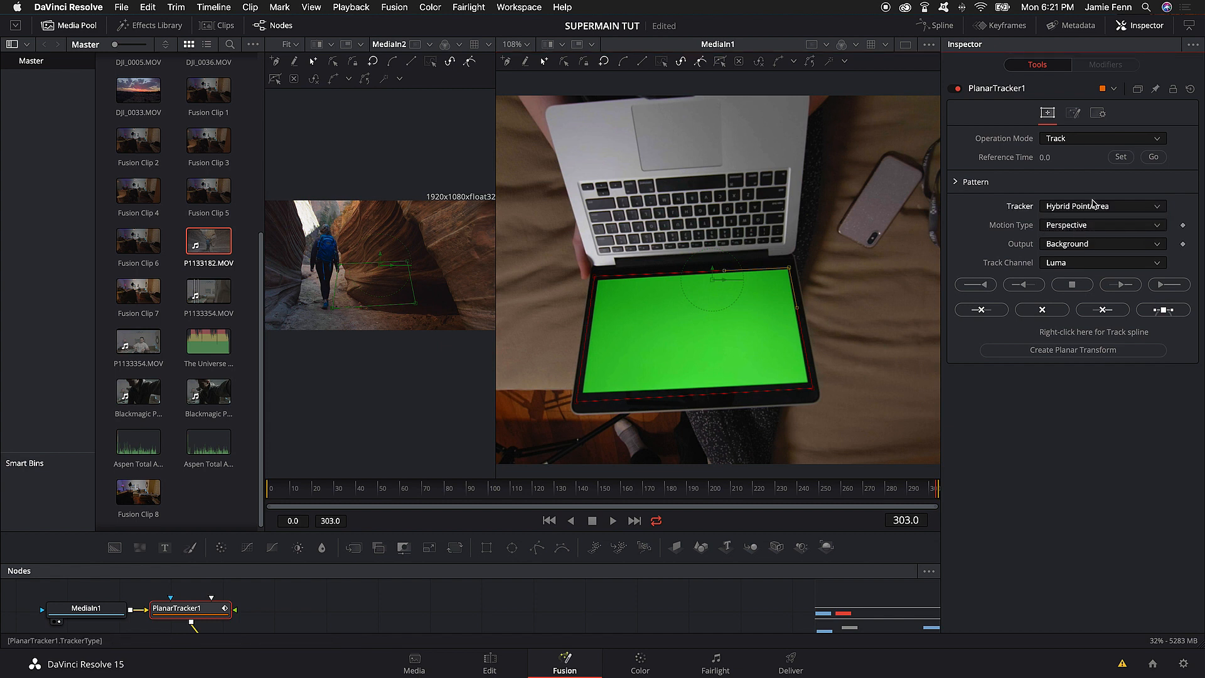
{"action": "left_click", "coordinate": [1067, 227]}
{"action": "left_click", "coordinate": [1079, 273]}
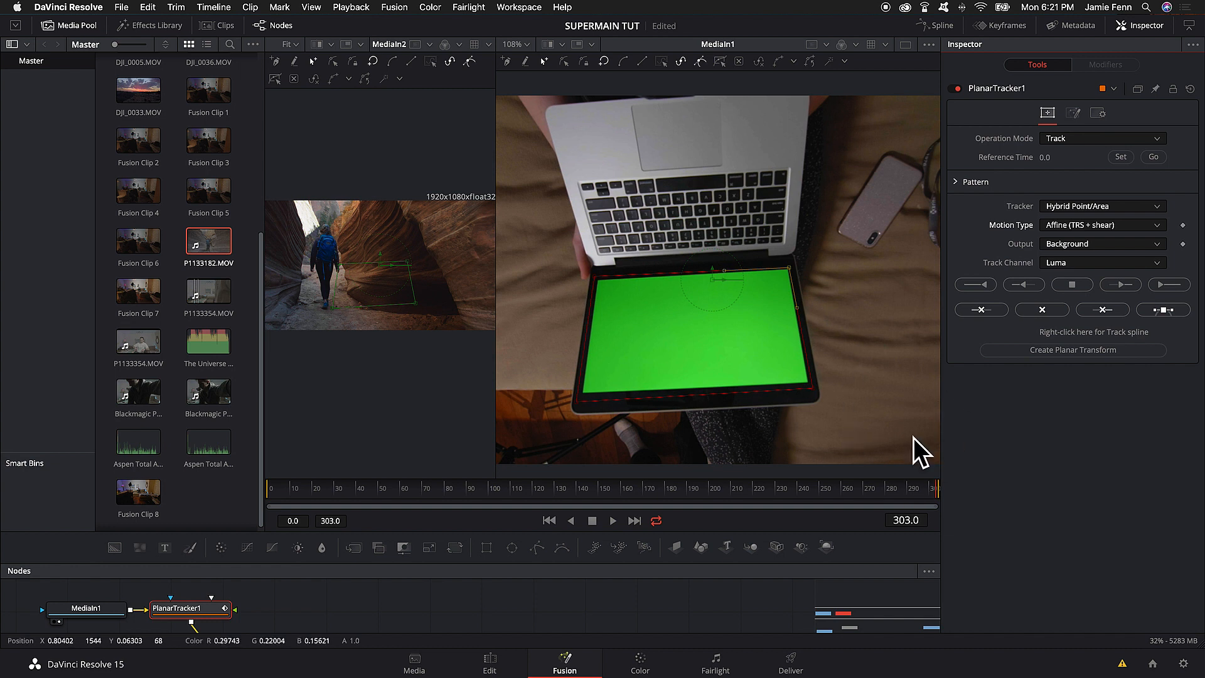
Set the tracker's reference time to frame 303 and track toward the start using Luma, stopping at frame 188.
{"action": "key", "text": "Right"}
{"action": "key", "text": "Left"}
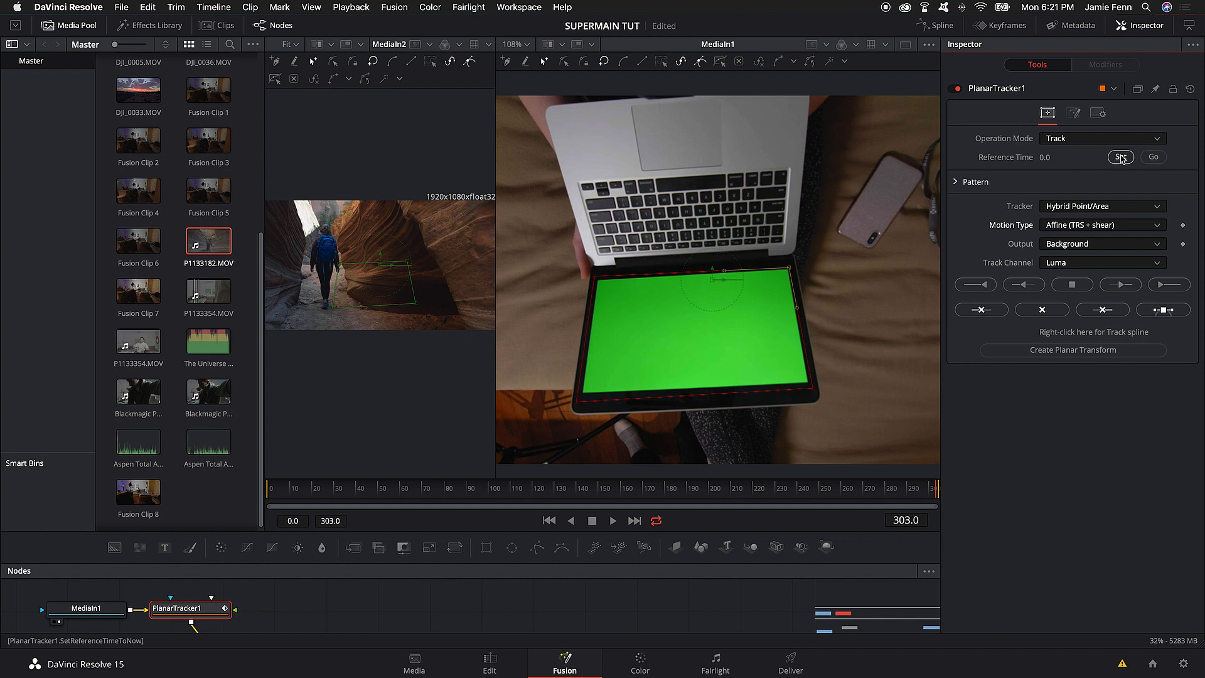
{"action": "left_click", "coordinate": [1121, 159]}
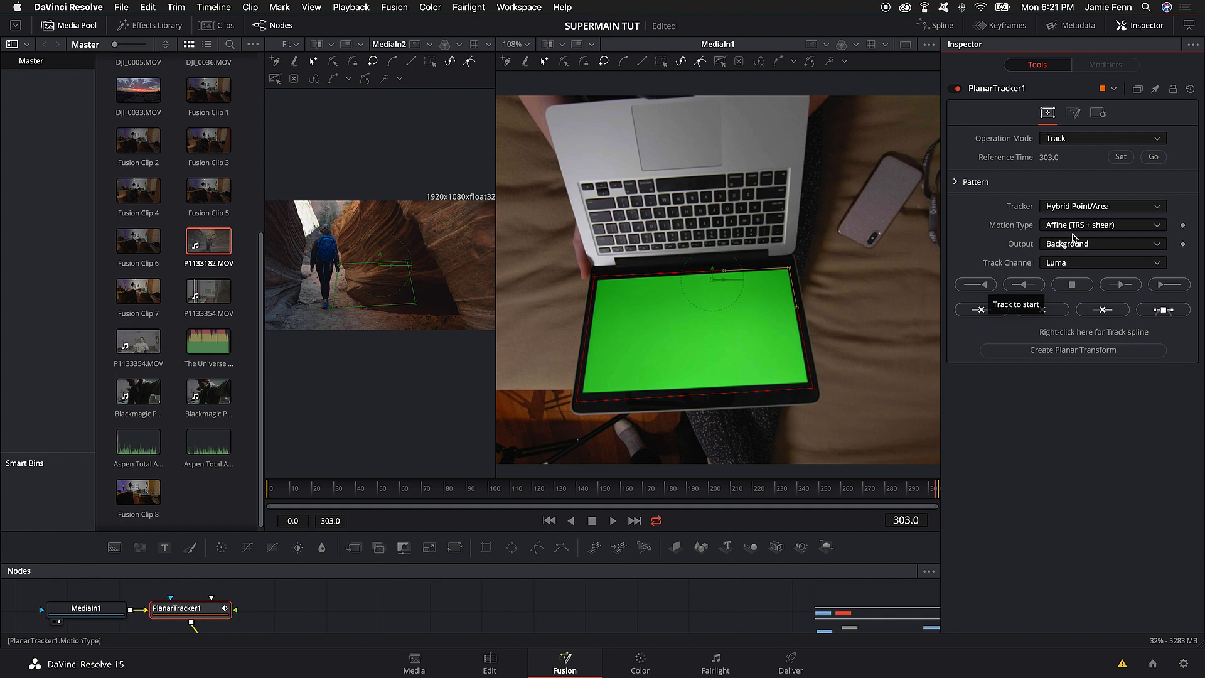
{"action": "left_click", "coordinate": [1063, 265]}
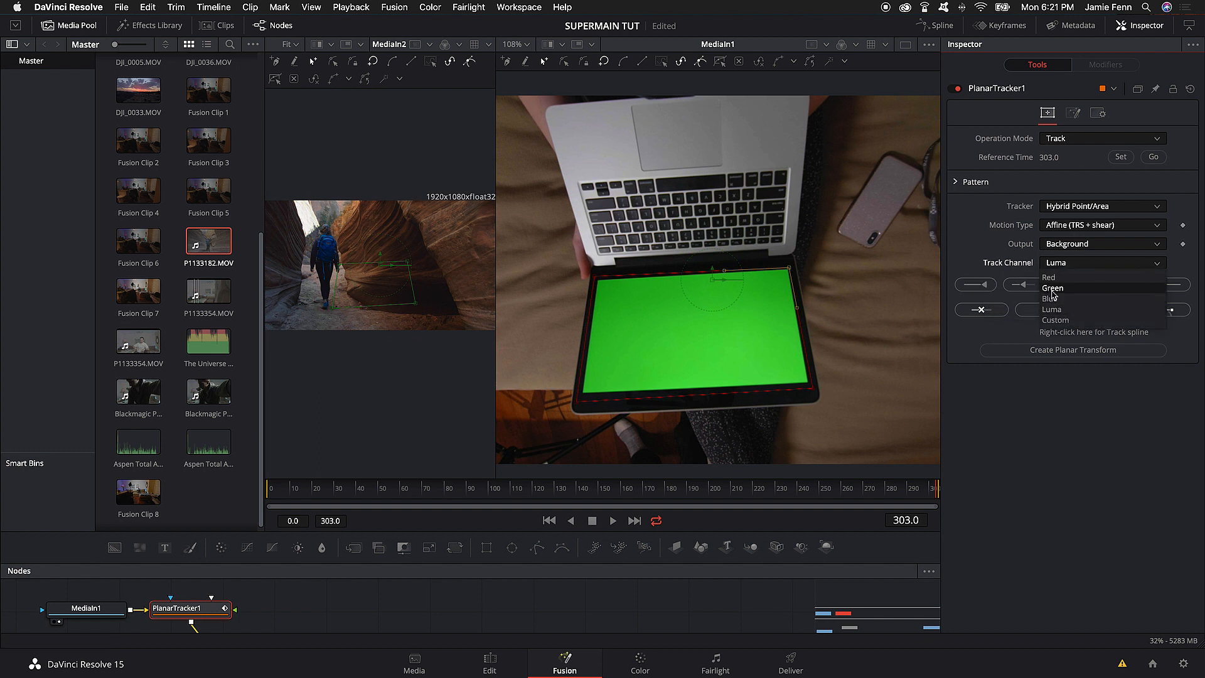
{"action": "left_click", "coordinate": [1002, 269]}
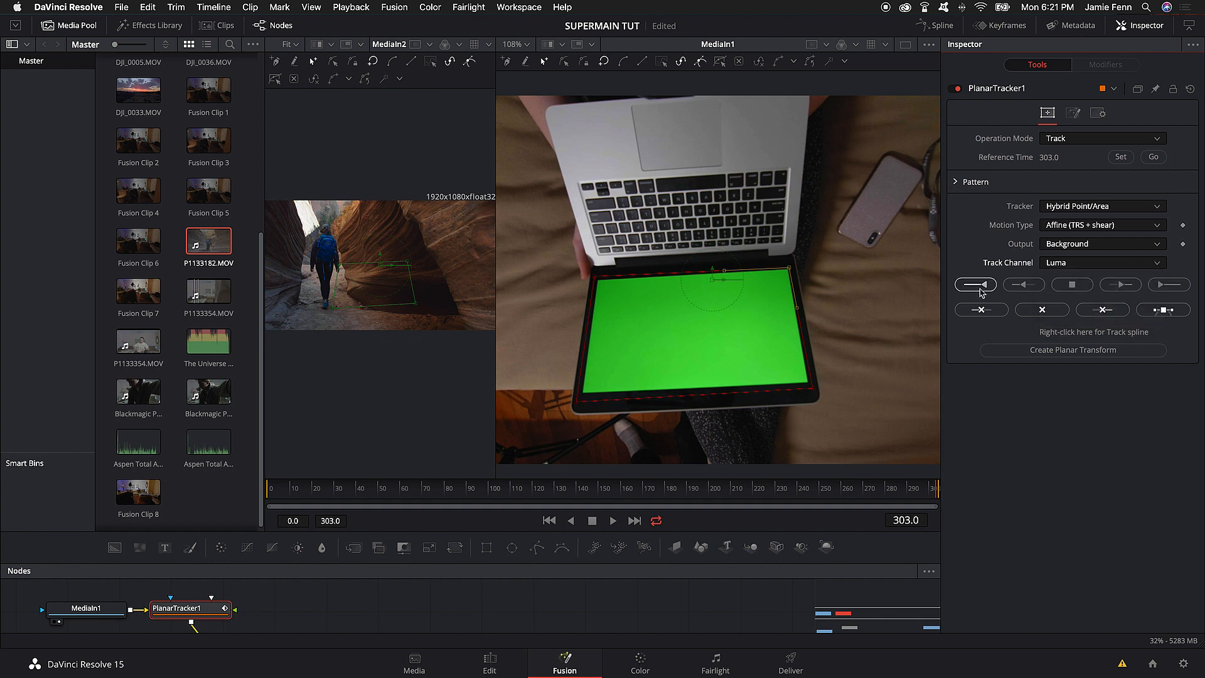
{"action": "left_click", "coordinate": [982, 285]}
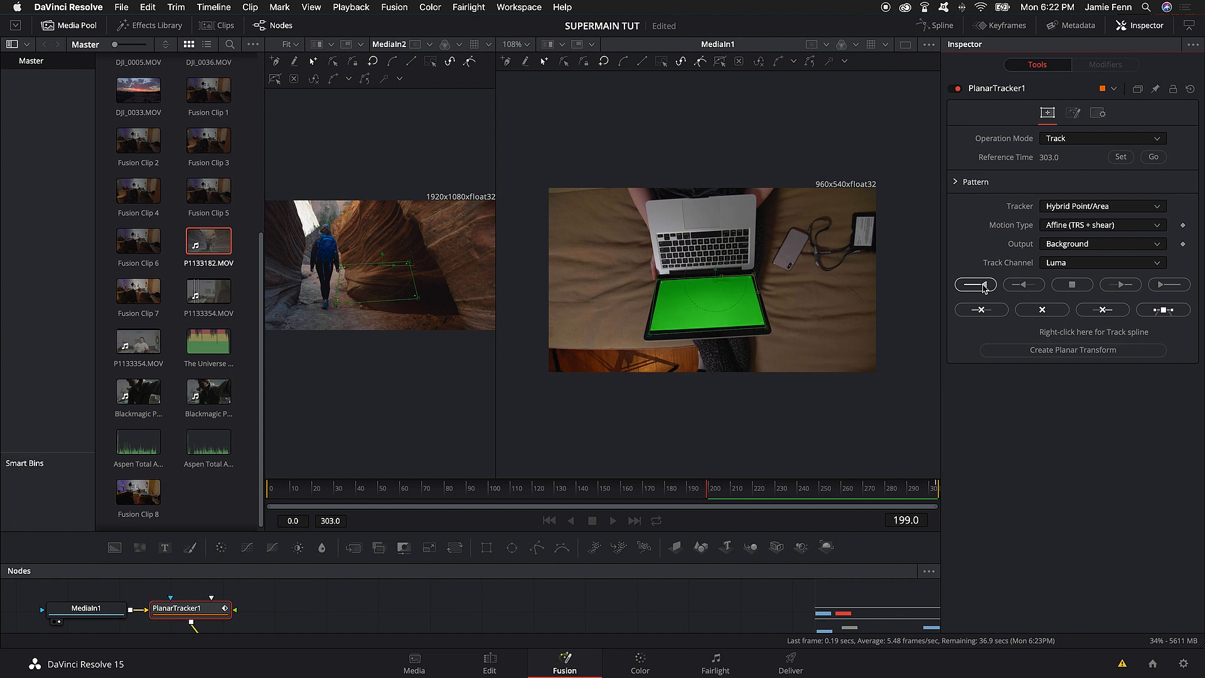
{"action": "left_click", "coordinate": [1072, 289]}
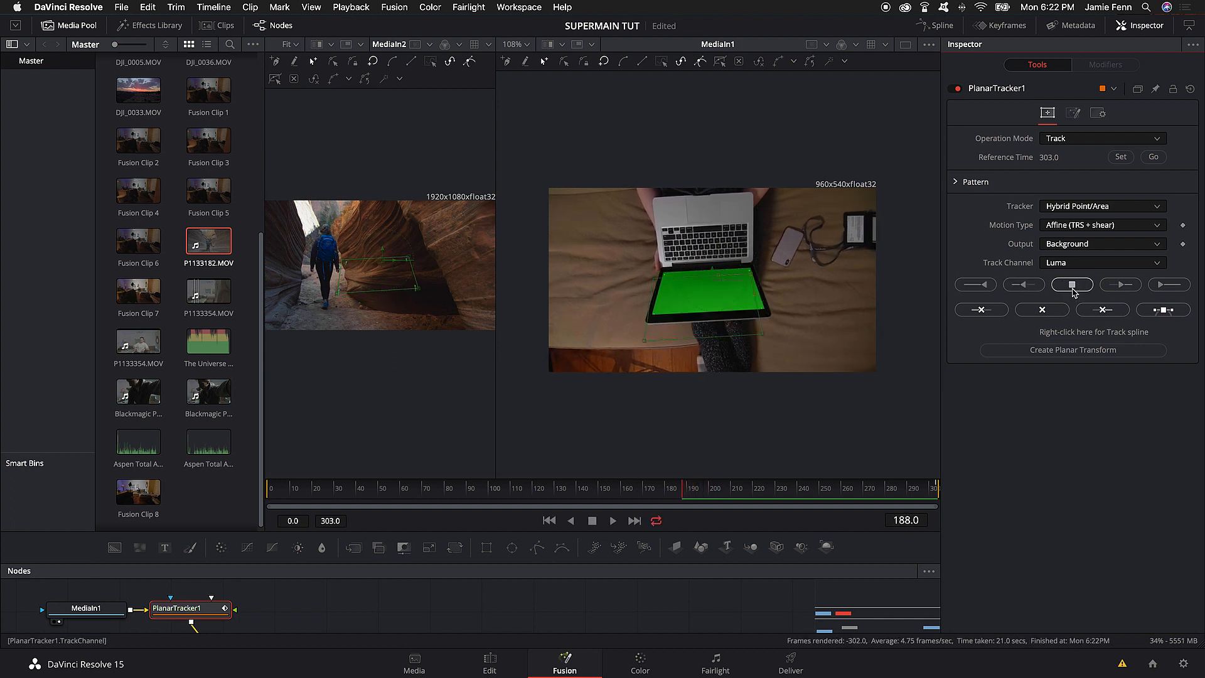
Check the tracked outline around frames 188 to 193 and try to continue tracking toward the start from frame 189.
{"action": "key", "text": "Right"}
{"action": "key", "text": "Right"}
{"action": "key", "text": "Right"}
{"action": "key", "text": "Right"}
{"action": "key", "text": "Right"}
{"action": "key", "text": "Right"}
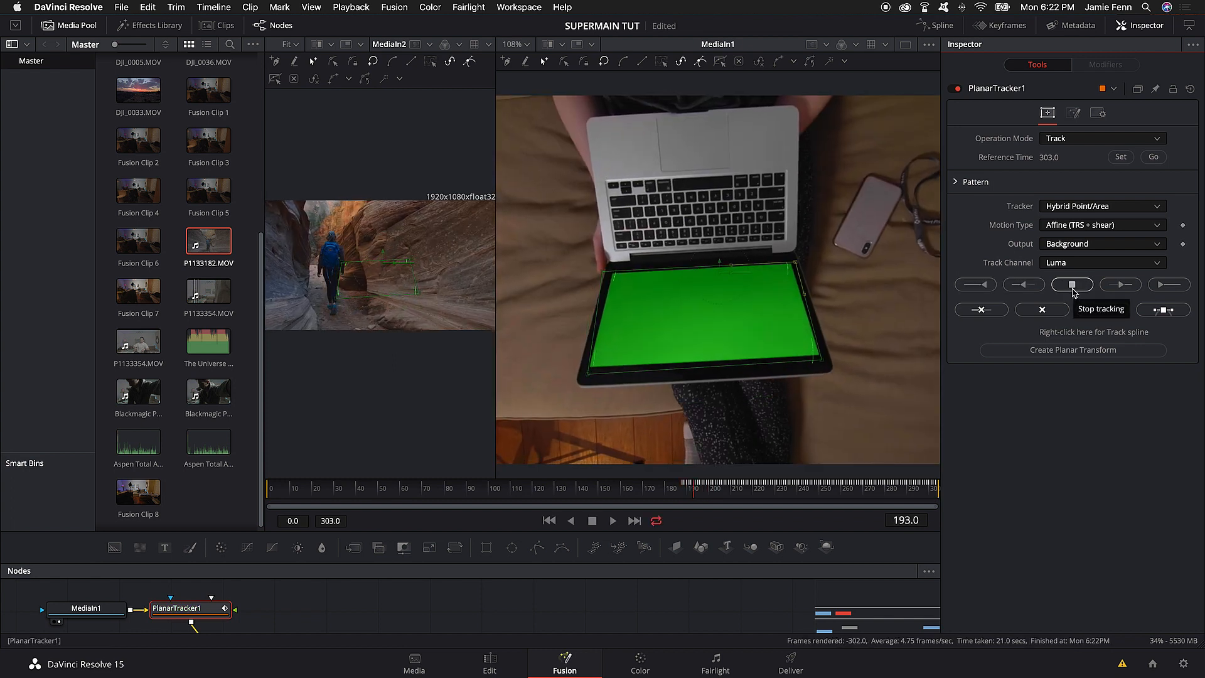
{"action": "key", "text": "Left"}
{"action": "key", "text": "Left"}
{"action": "key", "text": "Left"}
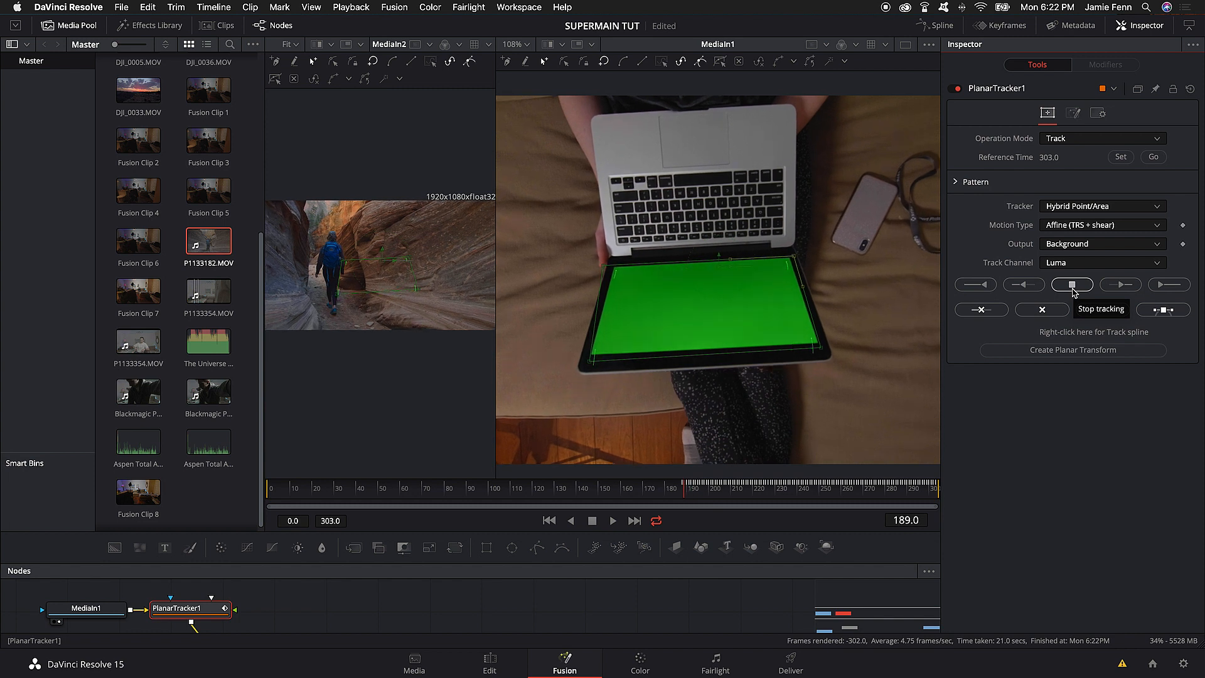
{"action": "left_click", "coordinate": [984, 291]}
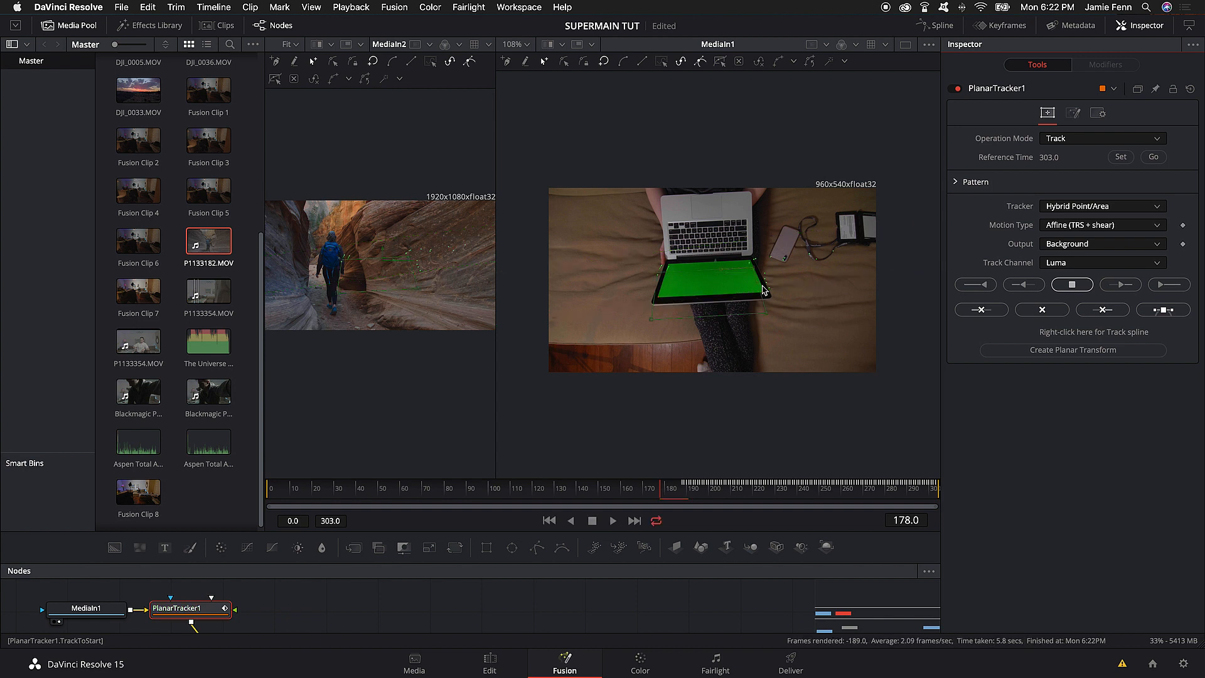
{"action": "key", "text": "Escape"}
Step forward to frame 198 and trim the tracking data from there to the start.
{"action": "key", "text": "Right"}
{"action": "key", "text": "Right"}
{"action": "key", "text": "Right"}
{"action": "key", "text": "Right"}
{"action": "key", "text": "Right"}
{"action": "key", "text": "Right"}
{"action": "key", "text": "Right"}
{"action": "key", "text": "Right"}
{"action": "key", "text": "Right"}
{"action": "key", "text": "Right"}
{"action": "key", "text": "Right"}
{"action": "key", "text": "Right"}
{"action": "key", "text": "Right"}
{"action": "key", "text": "Right"}
{"action": "key", "text": "Right"}
{"action": "key", "text": "Right"}
{"action": "key", "text": "Right"}
{"action": "key", "text": "Right"}
{"action": "key", "text": "Right"}
{"action": "key", "text": "Right"}
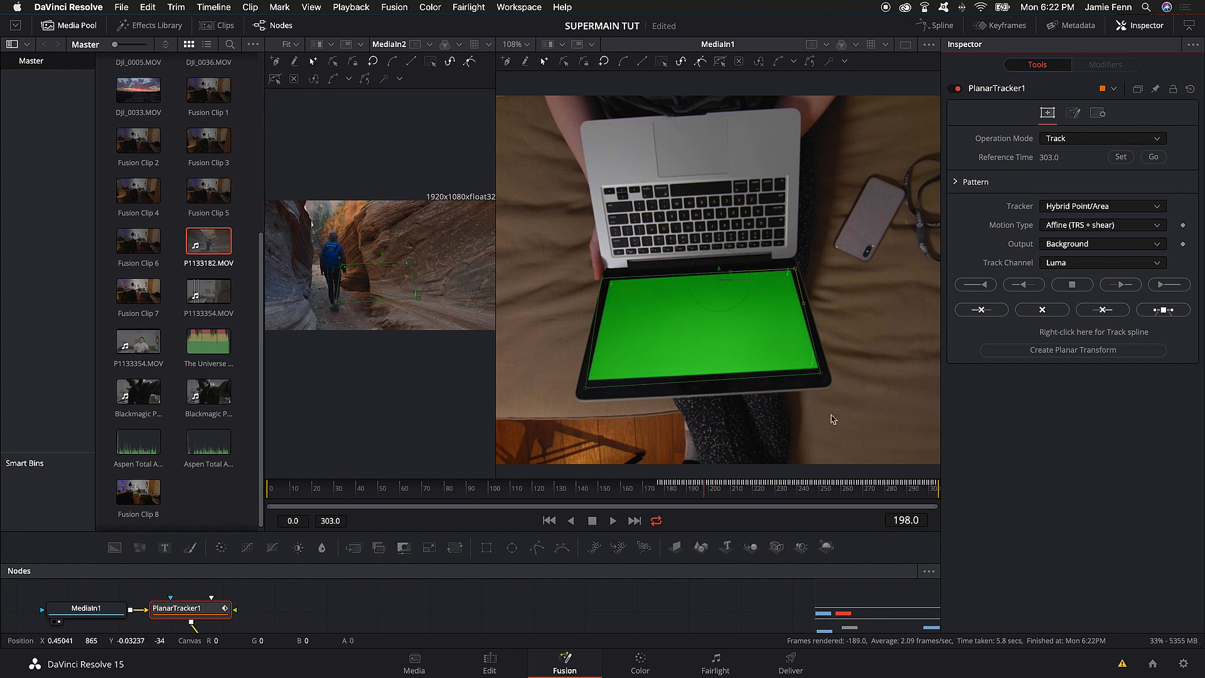
{"action": "left_click", "coordinate": [991, 312]}
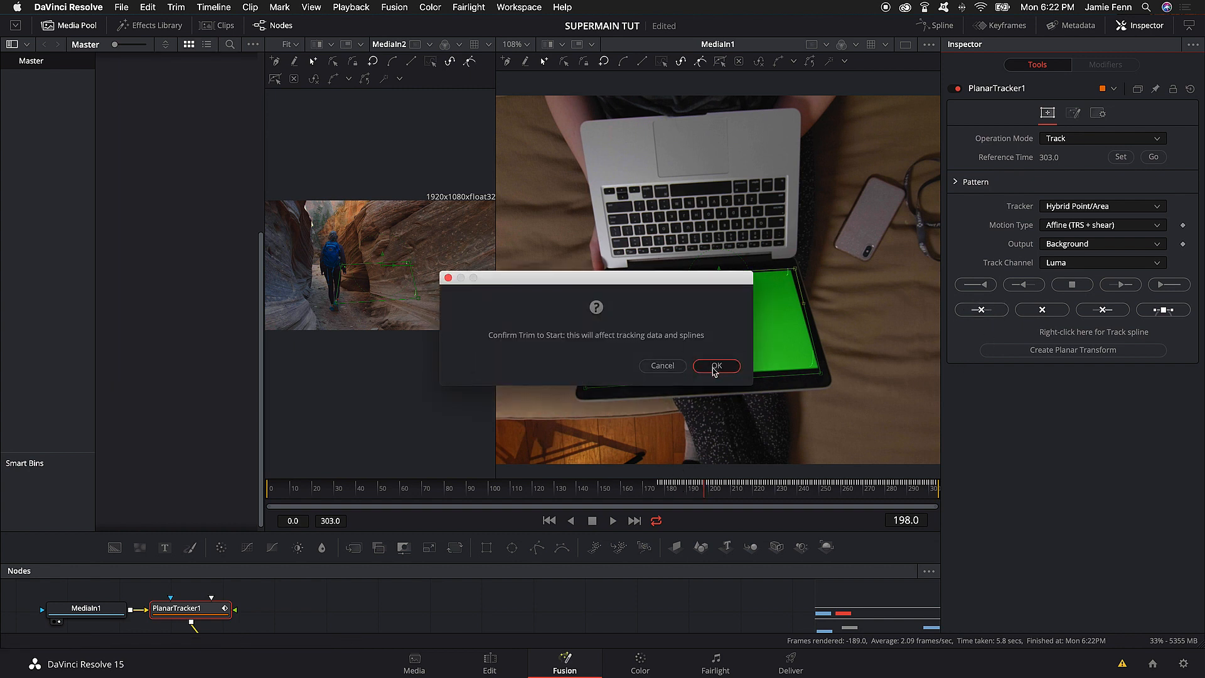
{"action": "left_click", "coordinate": [716, 366]}
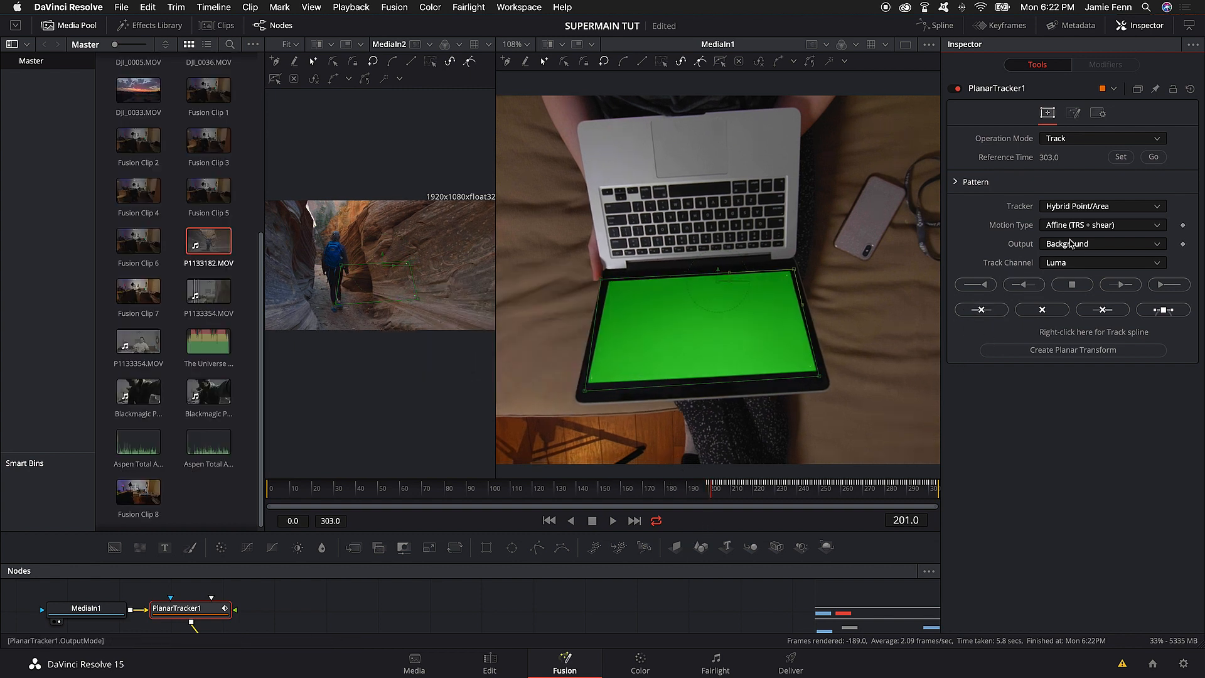
Set the track channel to Green, track the screen backward from frame 201 to frame 140, and check the last tracked frames.
{"action": "left_click", "coordinate": [1068, 264]}
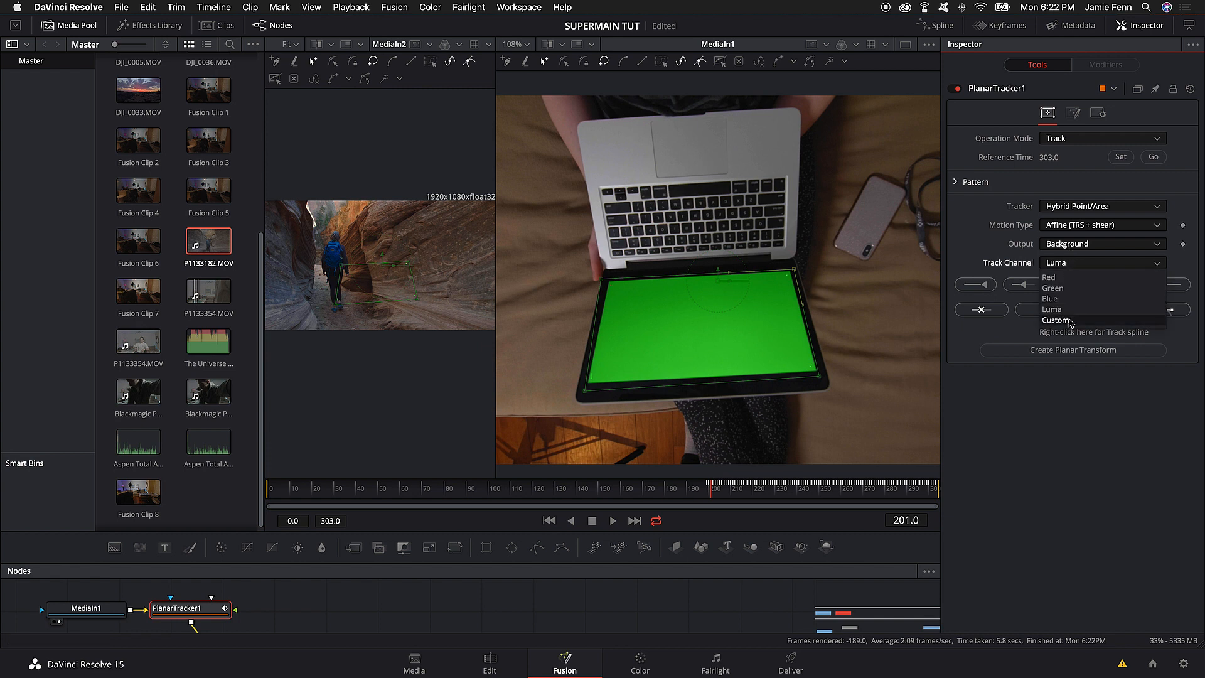
{"action": "left_click", "coordinate": [1077, 288]}
{"action": "left_click", "coordinate": [979, 287]}
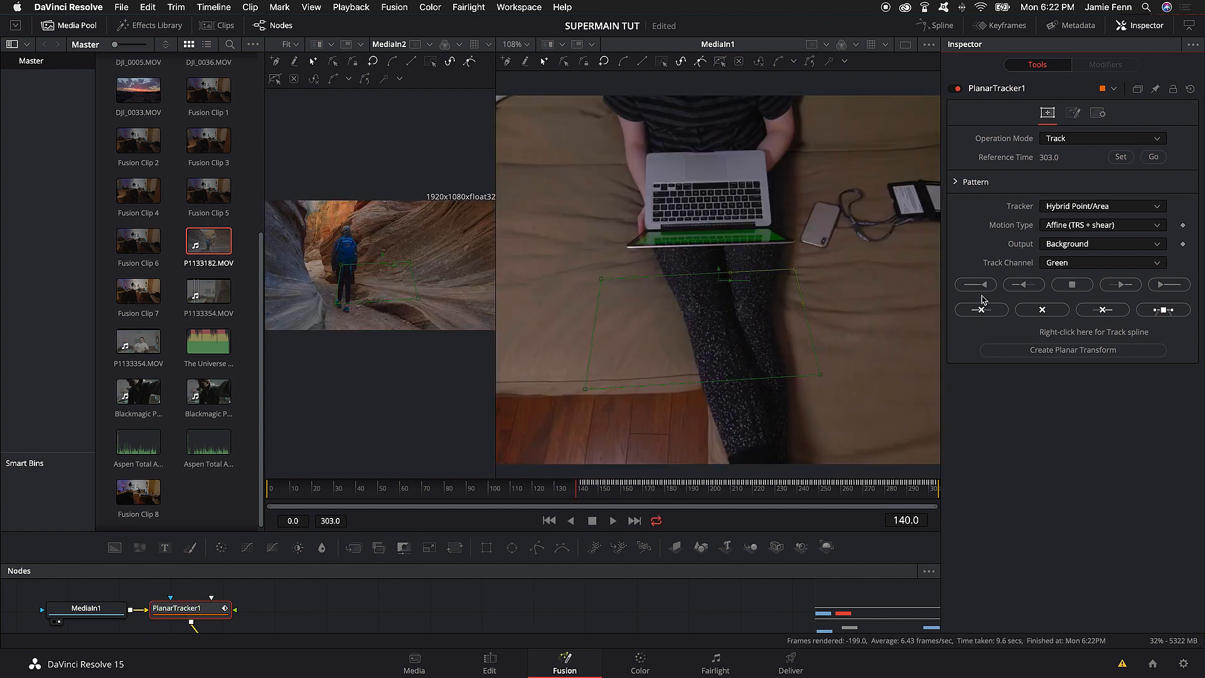
{"action": "key", "text": "Right"}
{"action": "key", "text": "Right"}
{"action": "key", "text": "Left"}
{"action": "key", "text": "Left"}
{"action": "key", "text": "Left"}
{"action": "key", "text": "Left"}
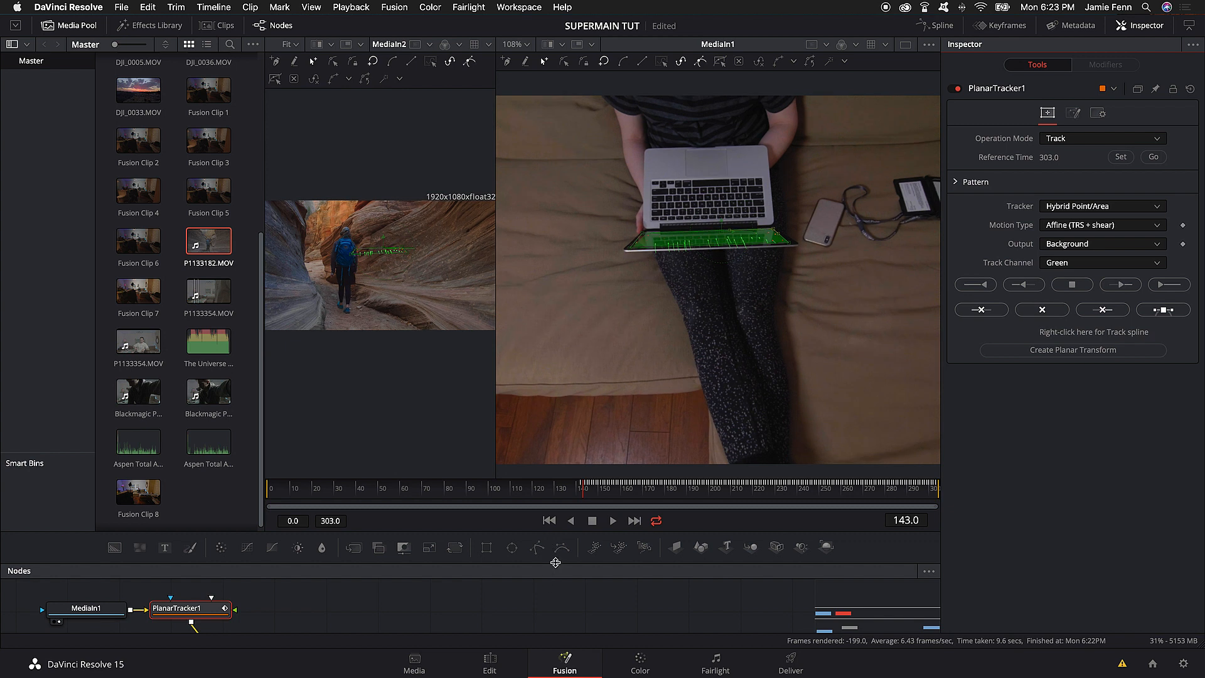
Enlarge the node editor area and hide the media pool.
{"action": "left_click_drag", "start_coordinate": [555, 562], "coordinate": [552, 437]}
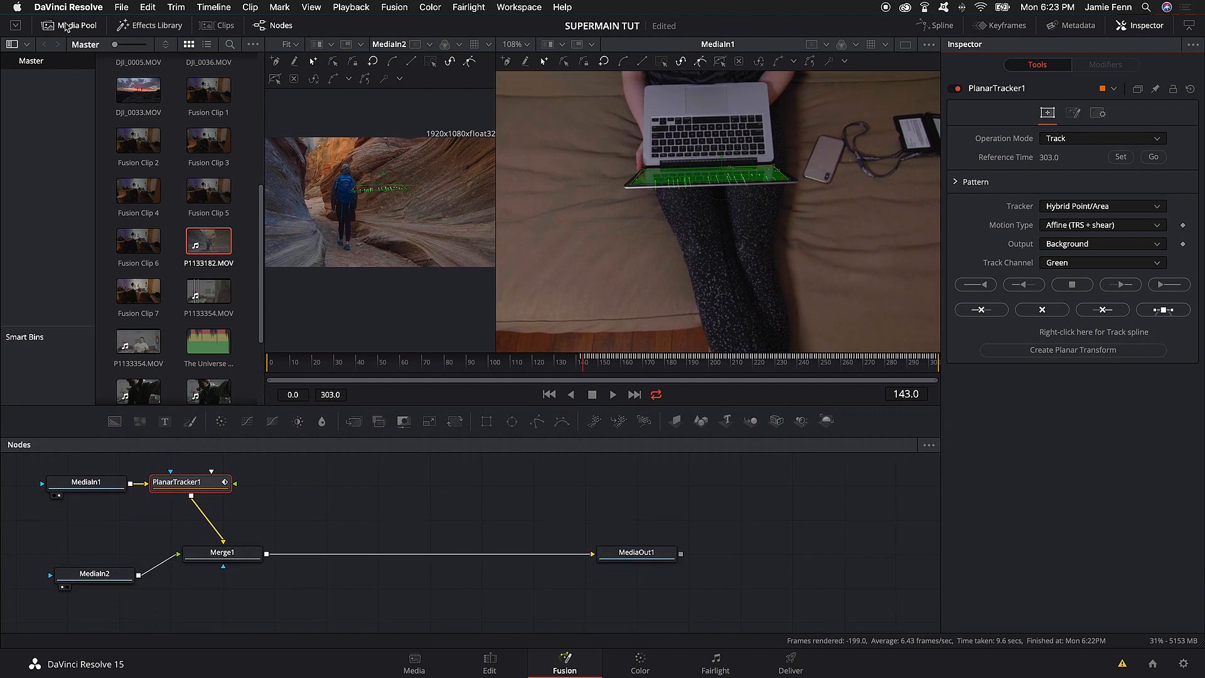
{"action": "left_click", "coordinate": [67, 26]}
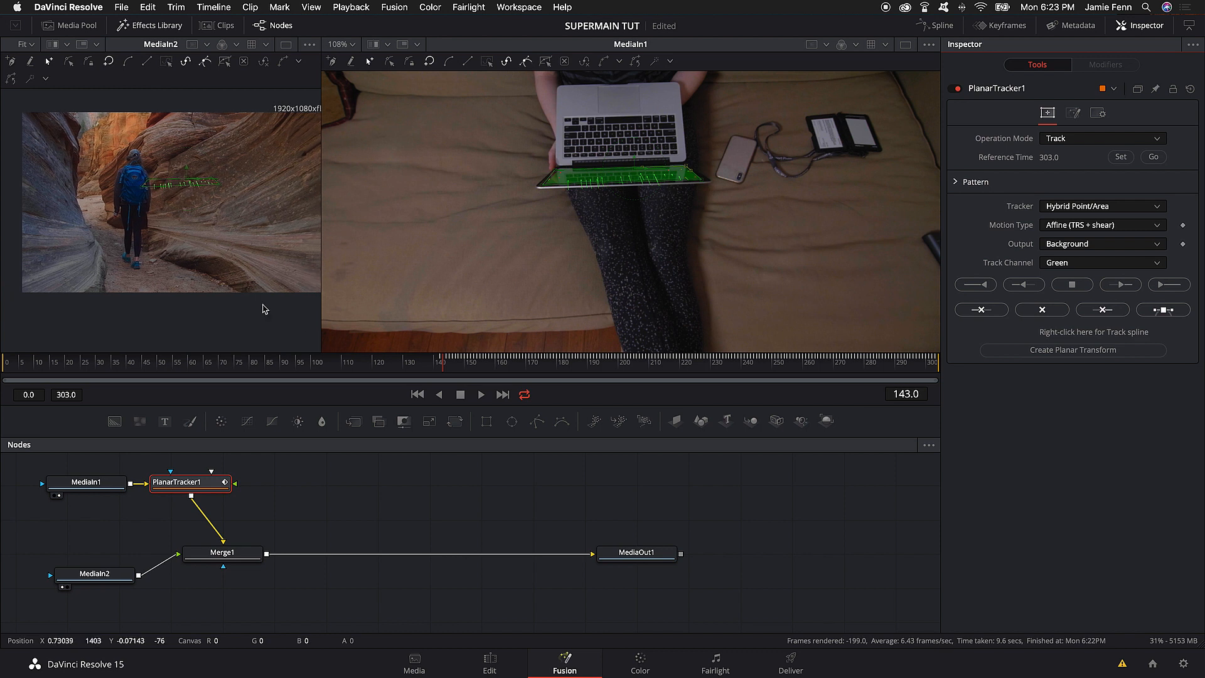
Remove Merge1's connections to MediaIn2, PlanarTracker1 and MediaOut1, and connect PlanarTracker1 straight to MediaOut1.
{"action": "left_click_drag", "start_coordinate": [320, 260], "coordinate": [496, 260]}
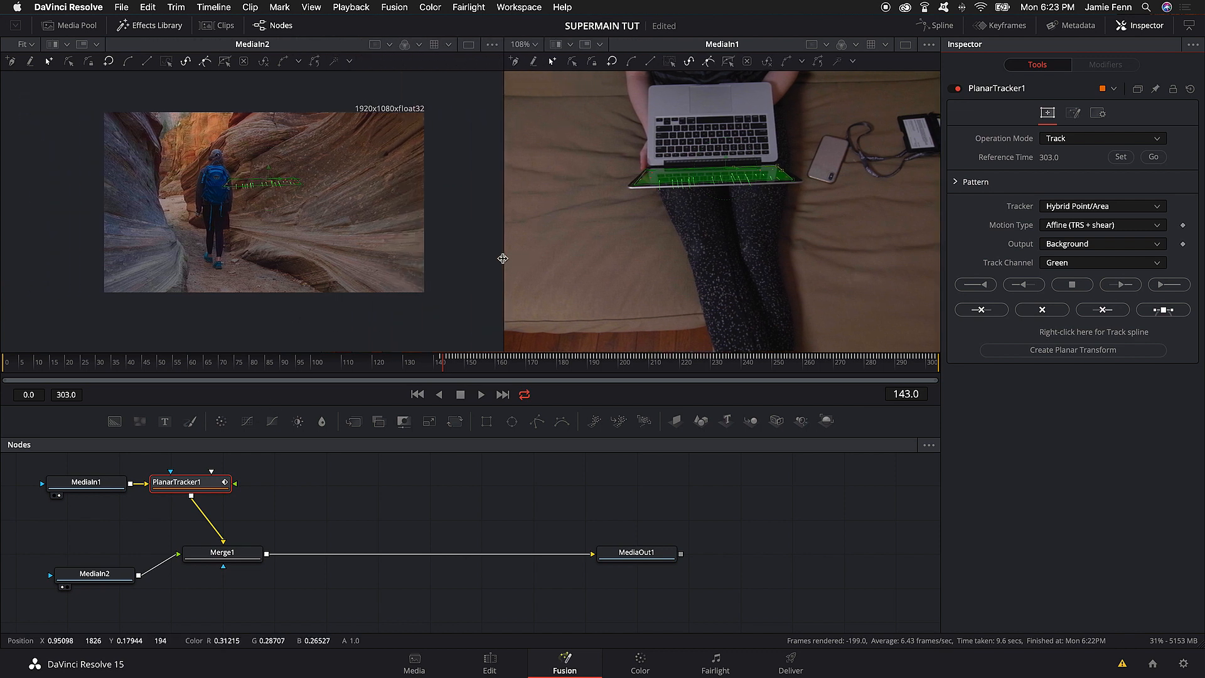
{"action": "left_click_drag", "start_coordinate": [183, 487], "coordinate": [180, 502]}
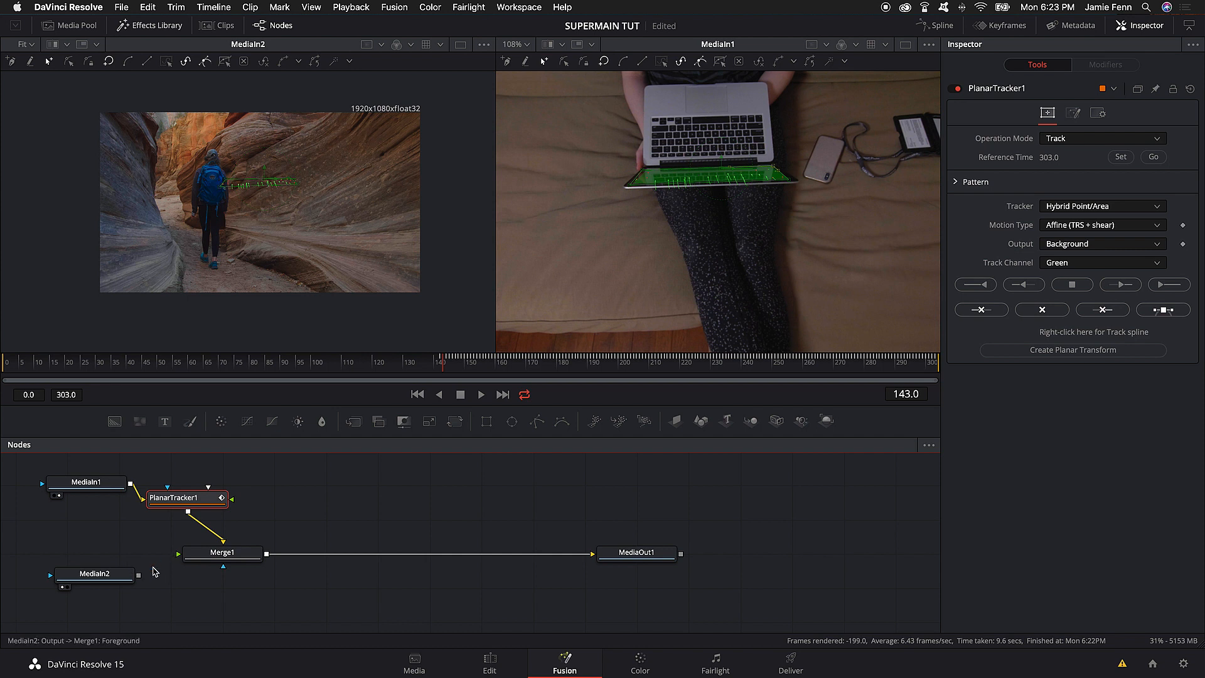
{"action": "scroll", "coordinate": [157, 552], "scroll_direction": "up", "scroll_amount": 3}
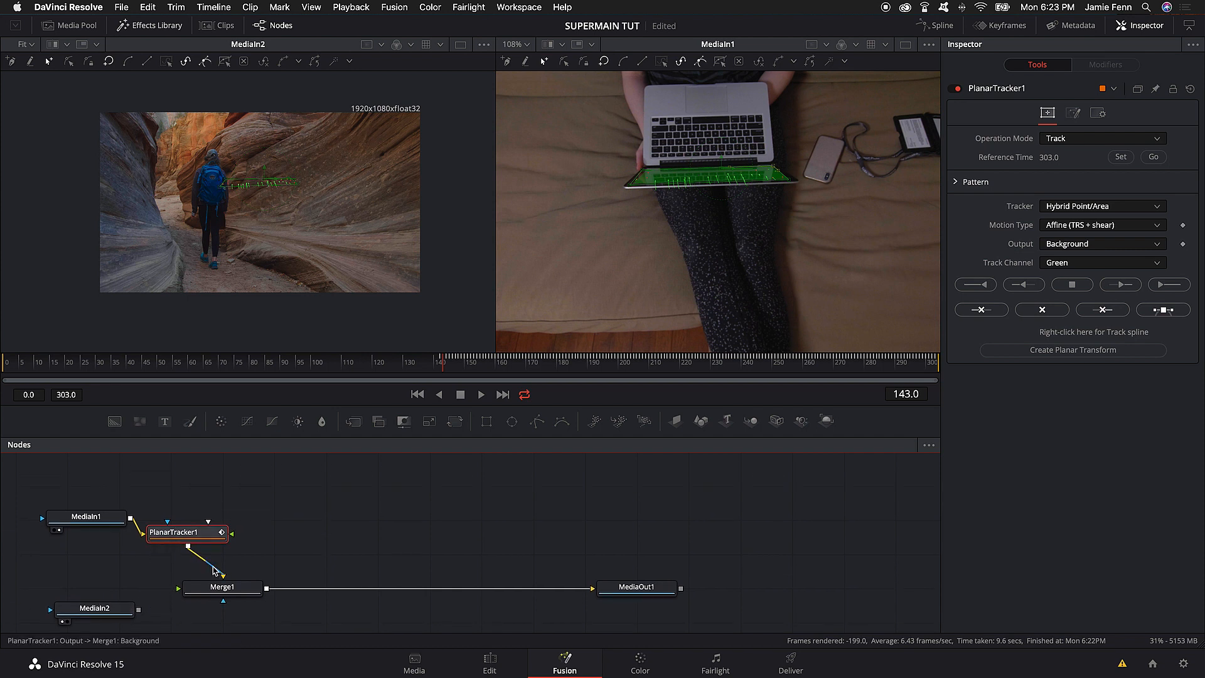
{"action": "left_click", "coordinate": [213, 569]}
{"action": "key", "text": "Delete"}
{"action": "left_click", "coordinate": [293, 590]}
{"action": "key", "text": "Delete"}
{"action": "left_click_drag", "start_coordinate": [236, 536], "coordinate": [607, 568]}
Show PlanarTracker1 in the second viewer, go to frame 302 and select the canyon footage node MediaIn2.
{"action": "left_click", "coordinate": [193, 534]}
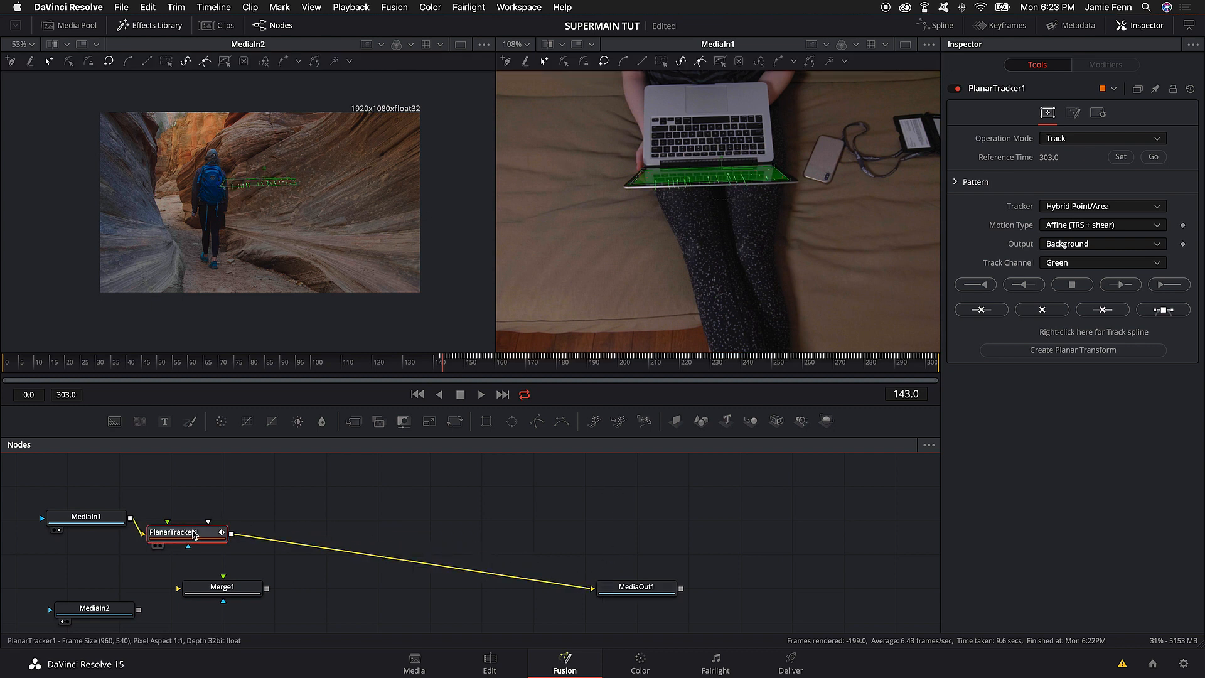
{"action": "key", "text": "2"}
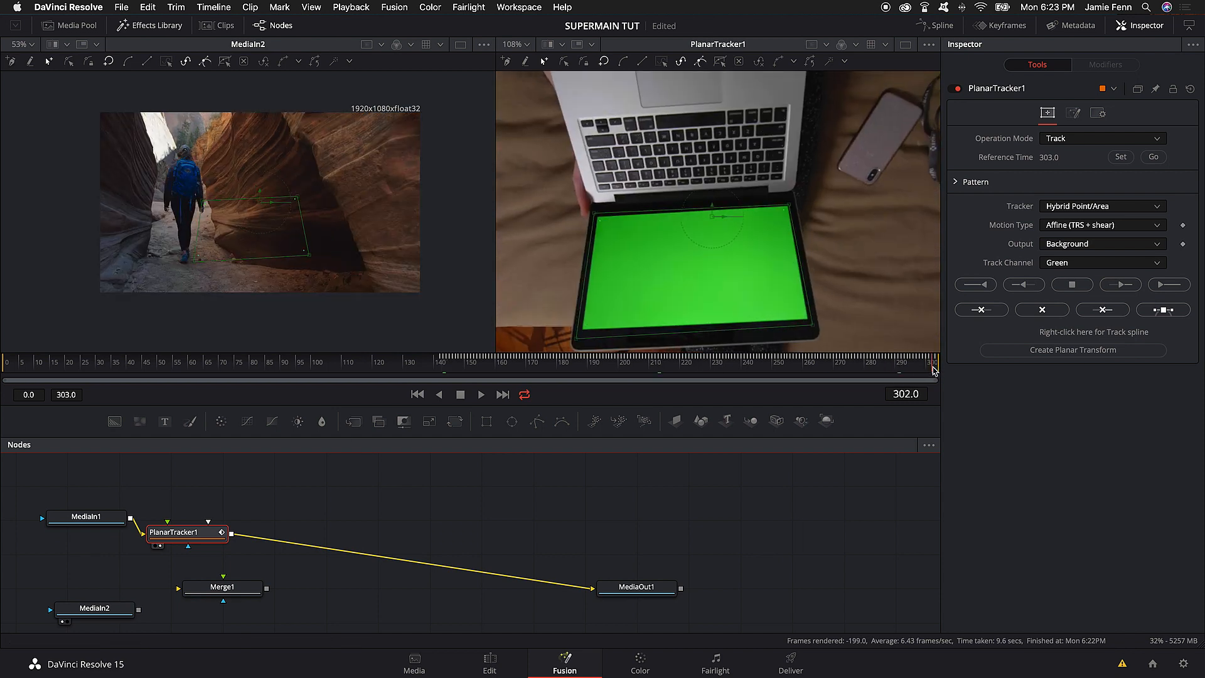
{"action": "left_click", "coordinate": [94, 608]}
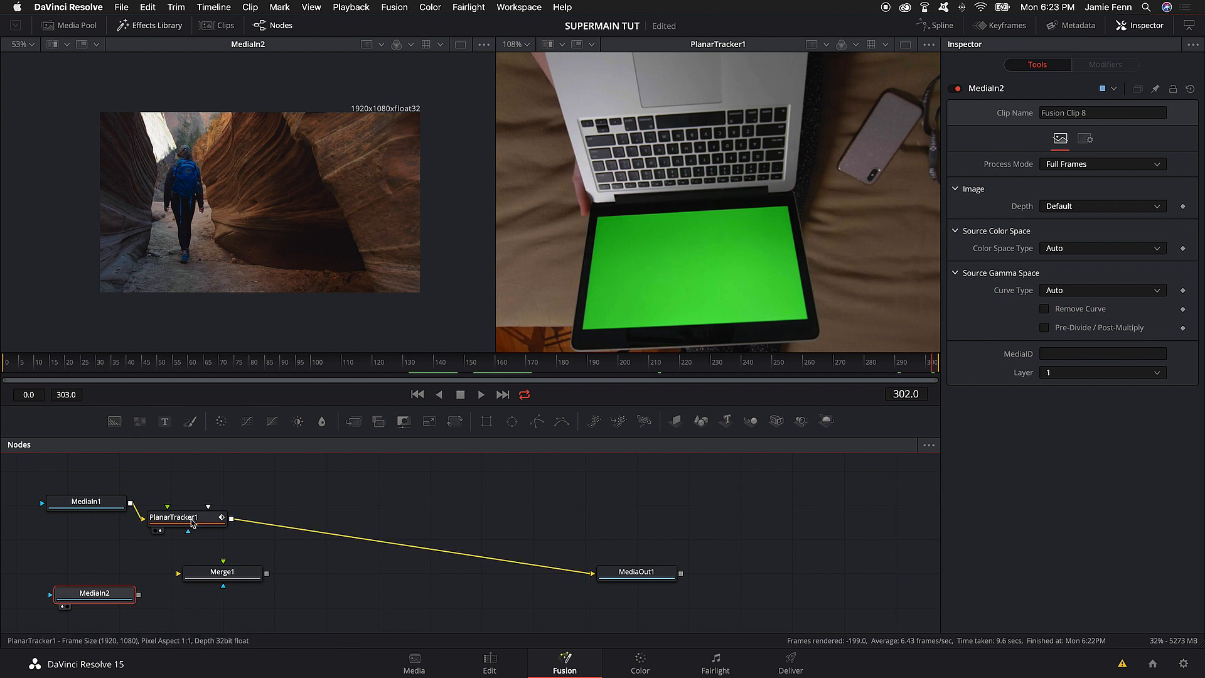
Set PlanarTracker1's operation mode to Corner Pin.
{"action": "left_click", "coordinate": [192, 523]}
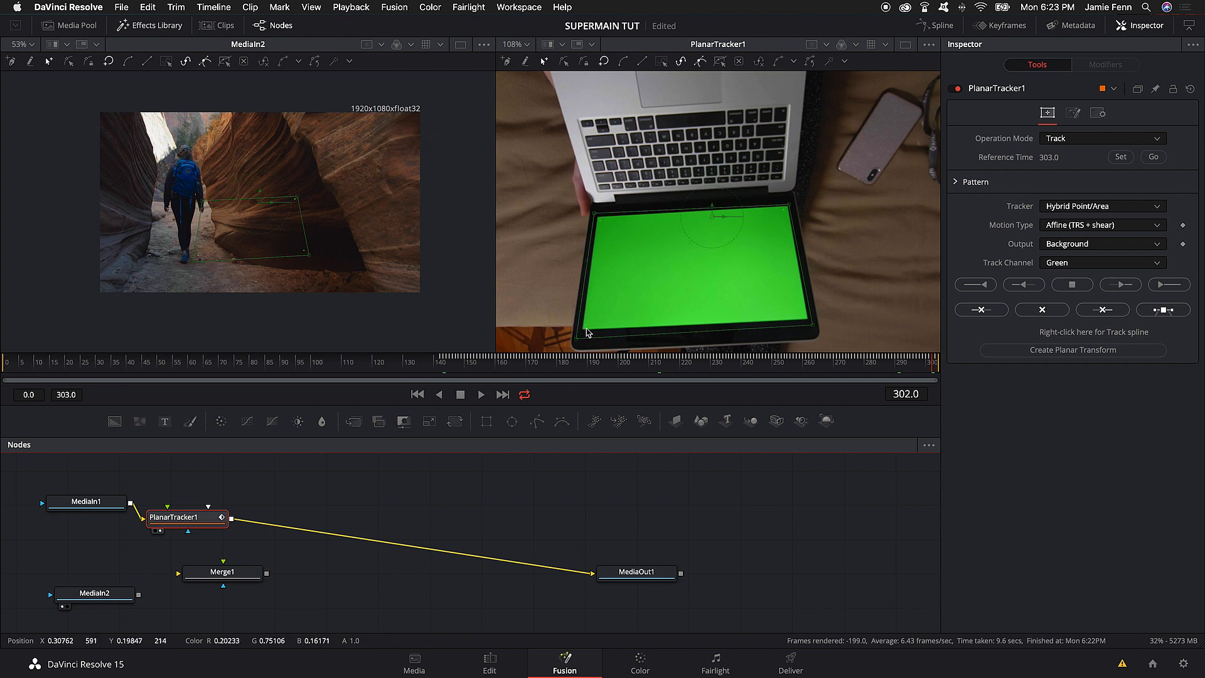
{"action": "left_click_drag", "start_coordinate": [189, 522], "coordinate": [203, 517]}
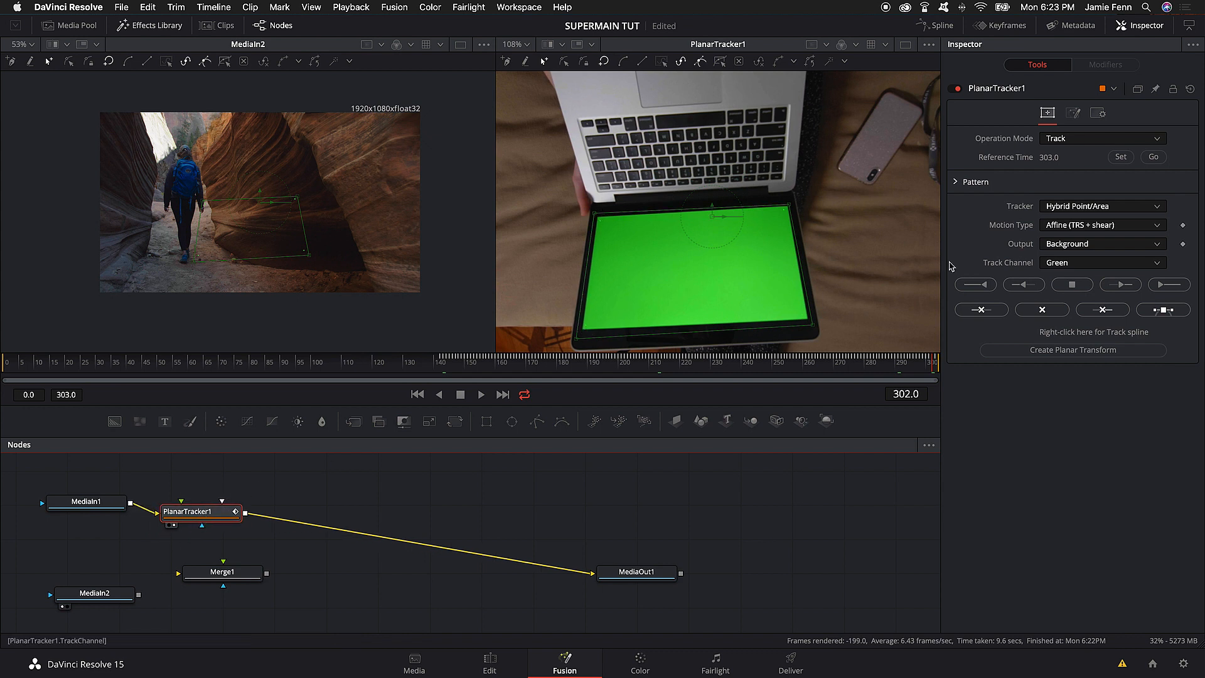
{"action": "left_click", "coordinate": [1070, 140]}
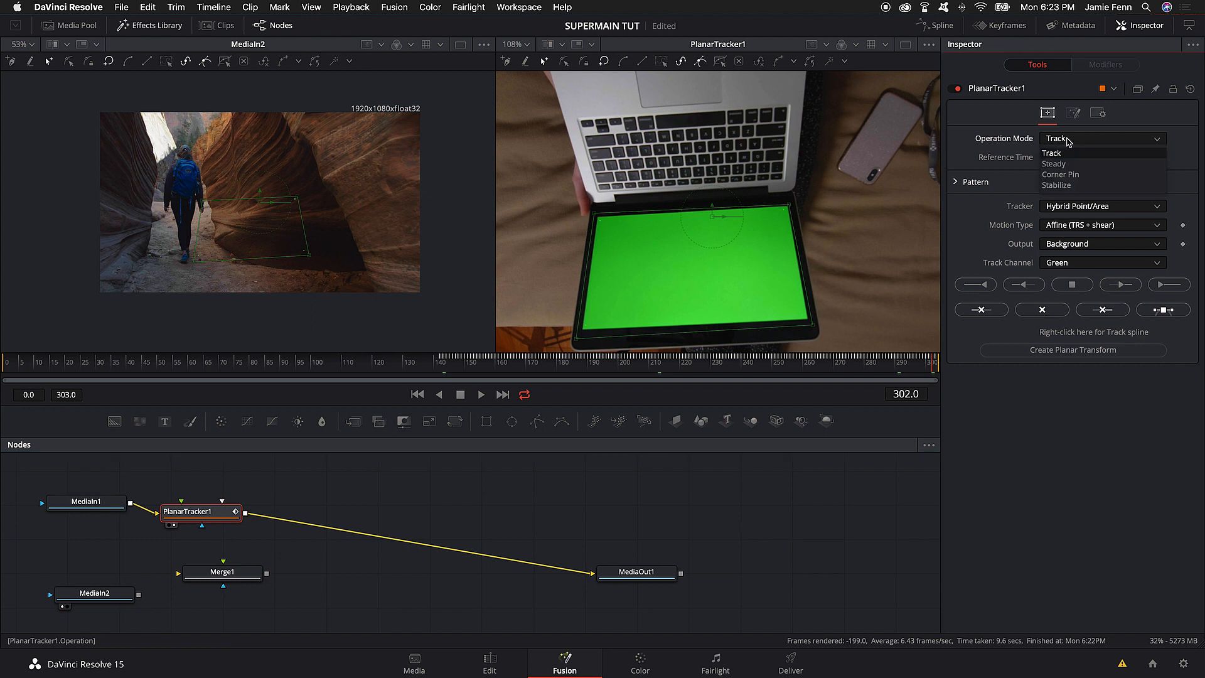
{"action": "left_click", "coordinate": [1061, 174]}
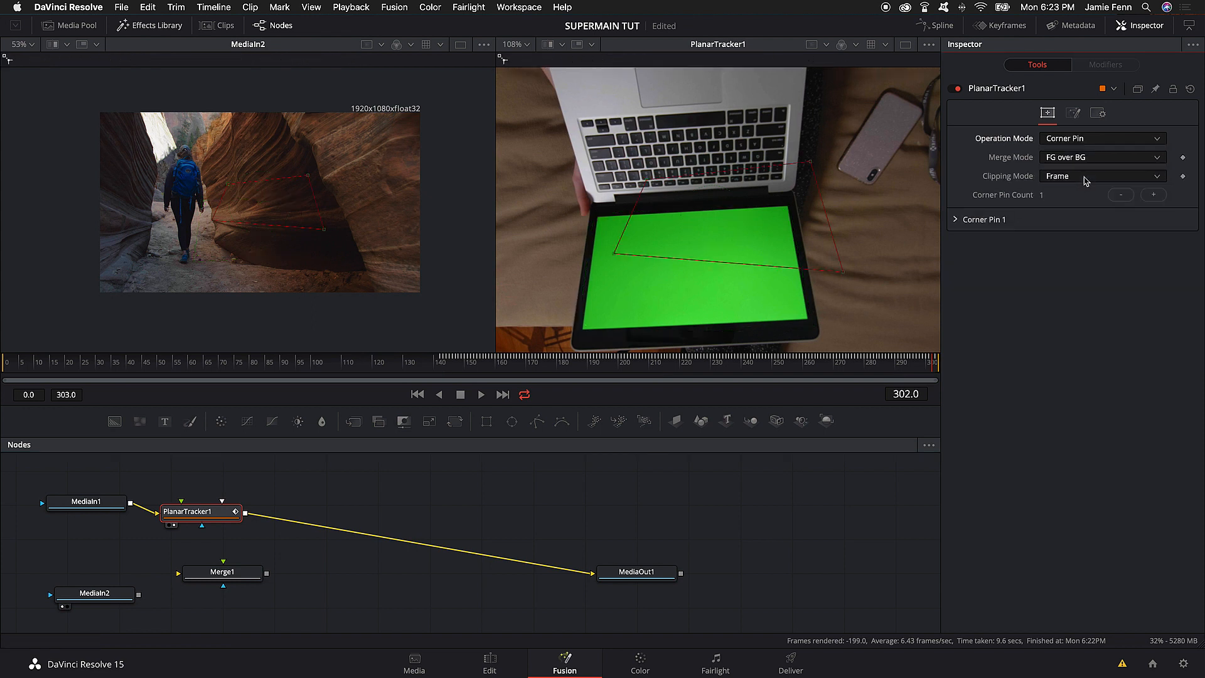
Fit the four corner-pin points to the corners of the laptop's green screen at frame 302.
{"action": "left_click_drag", "start_coordinate": [615, 255], "coordinate": [581, 333]}
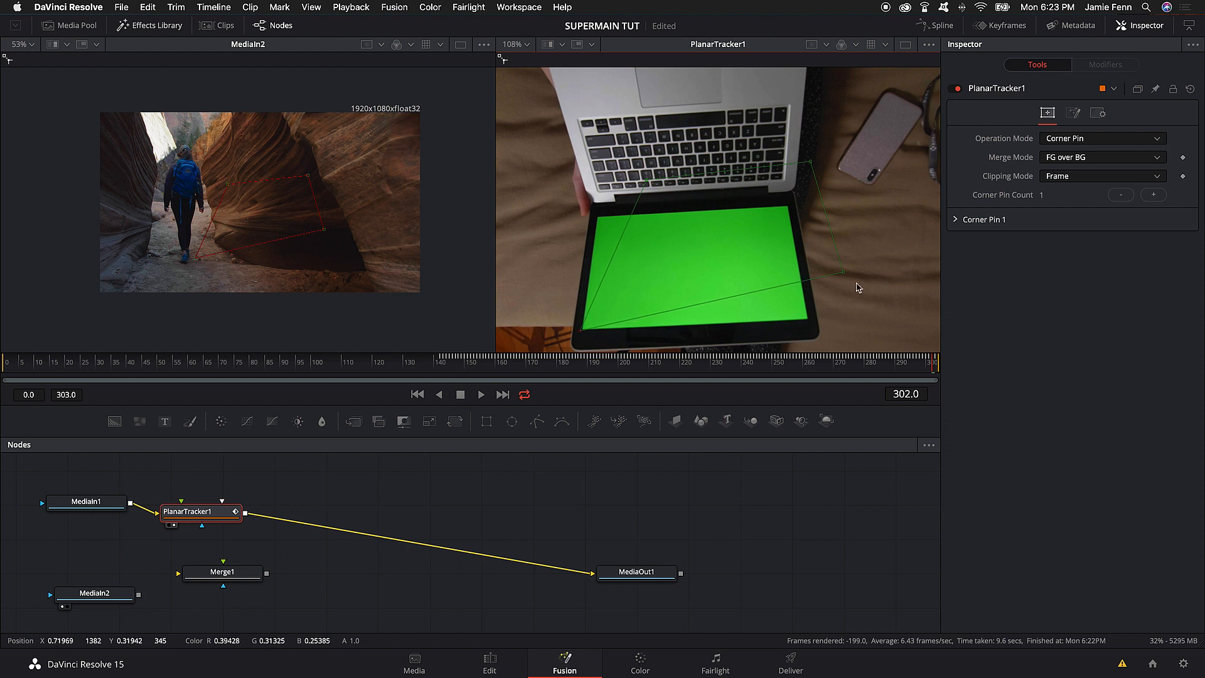
{"action": "left_click_drag", "start_coordinate": [842, 274], "coordinate": [816, 331]}
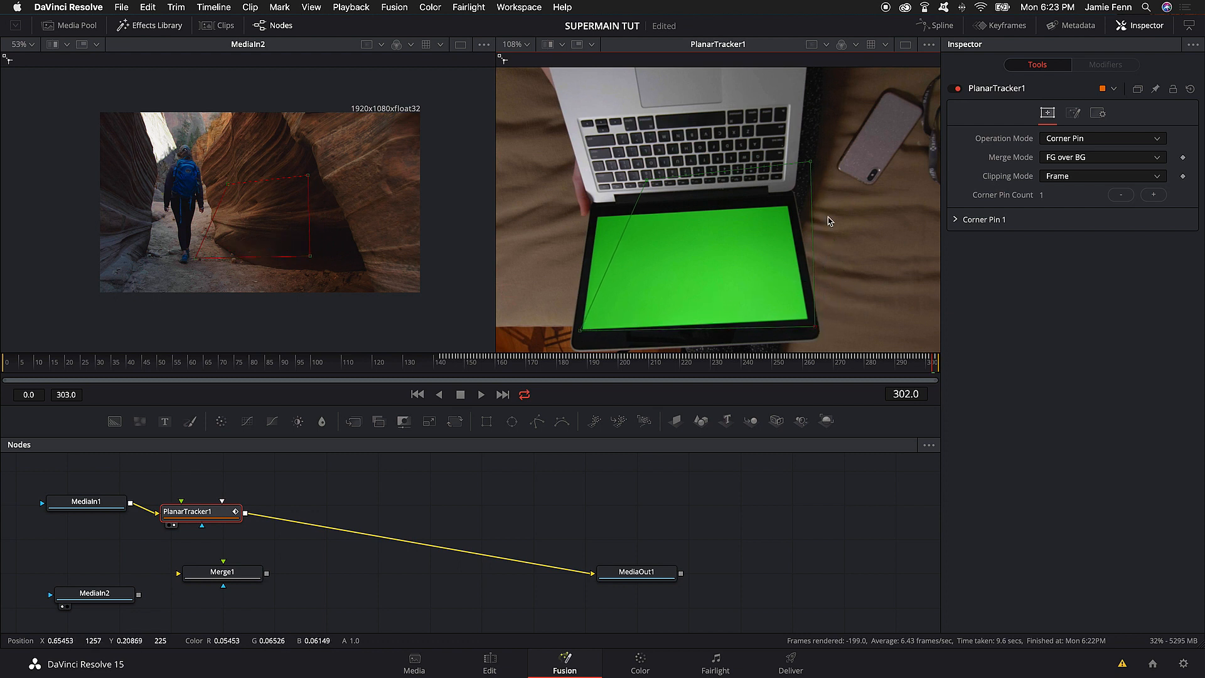
{"action": "left_click_drag", "start_coordinate": [798, 190], "coordinate": [793, 204]}
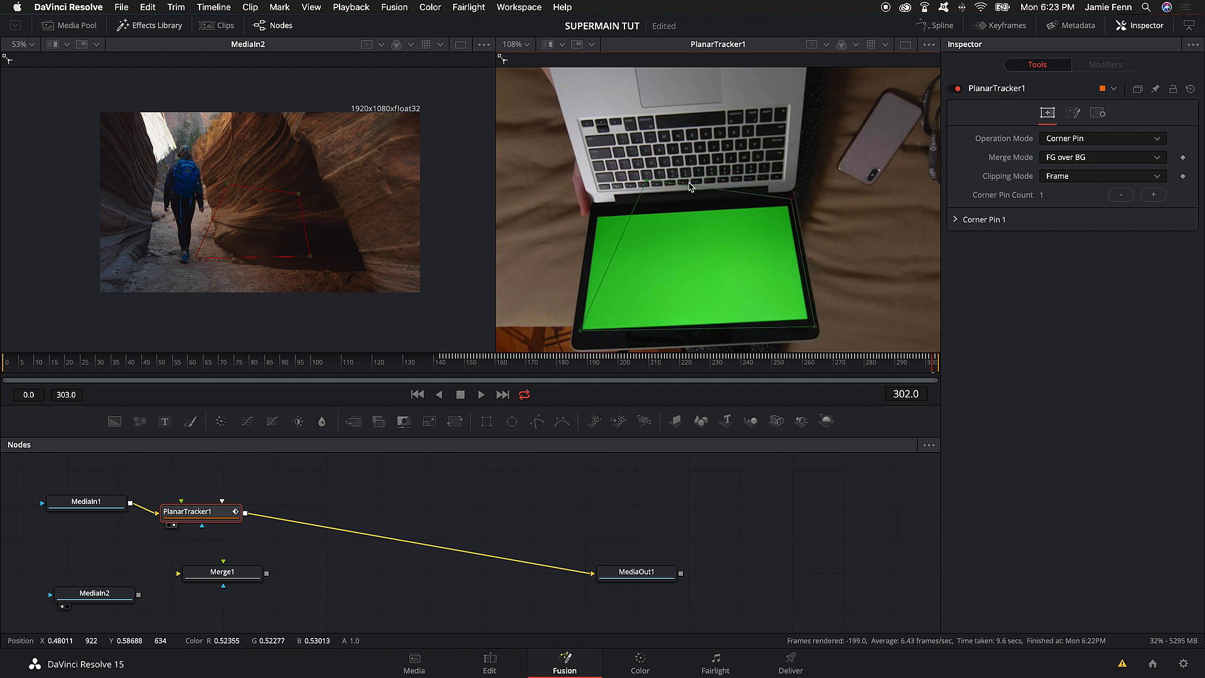
{"action": "left_click_drag", "start_coordinate": [650, 182], "coordinate": [596, 213]}
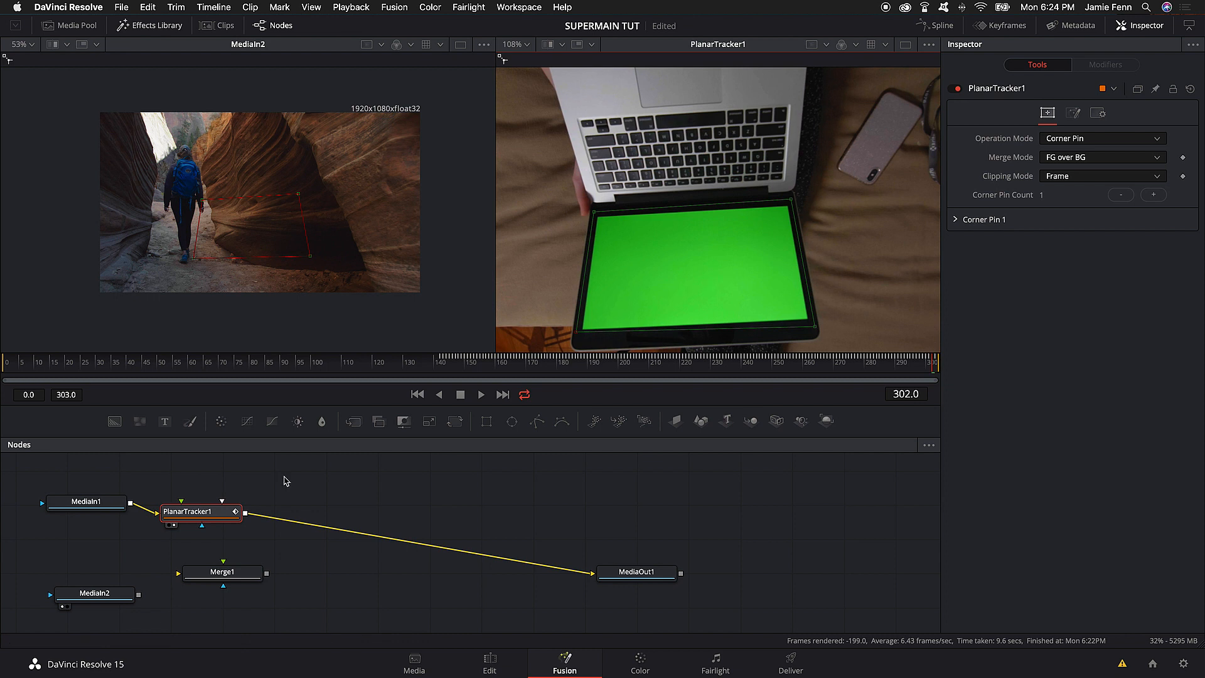
Move MediaIn2 above MediaIn1 and connect its output to PlanarTracker1's corner pin input.
{"action": "left_click_drag", "start_coordinate": [113, 596], "coordinate": [112, 469]}
{"action": "left_click_drag", "start_coordinate": [179, 514], "coordinate": [181, 535]}
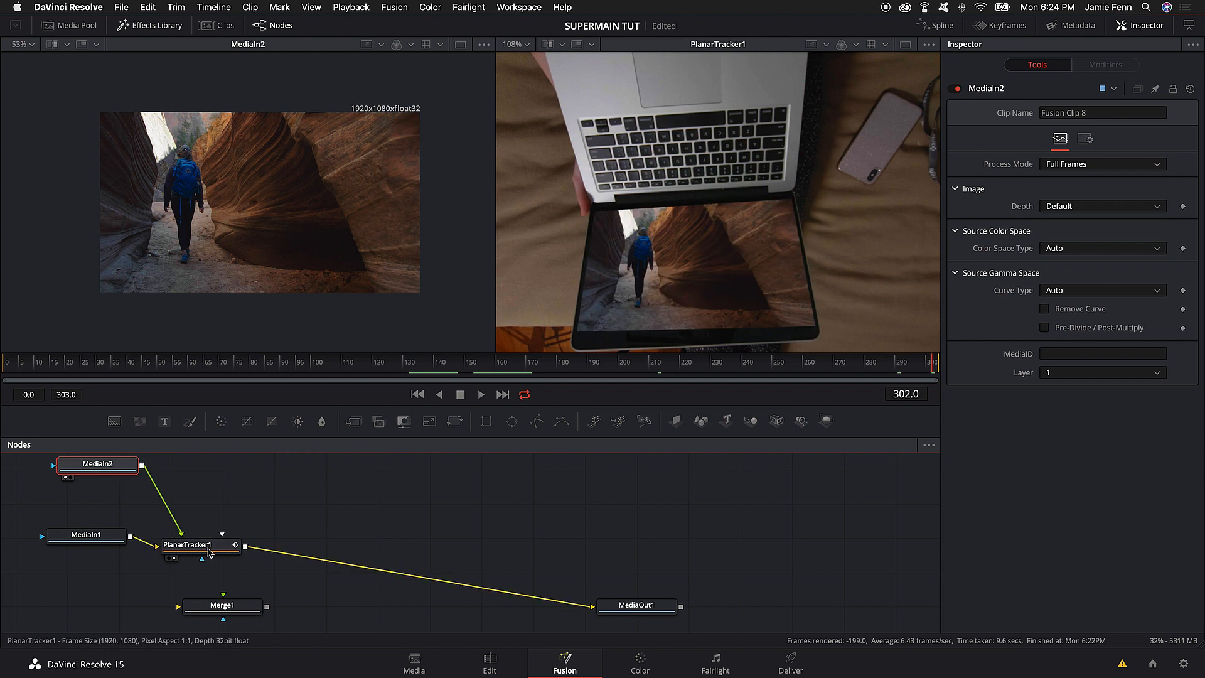
{"action": "scroll", "coordinate": [205, 547], "scroll_direction": "up", "scroll_amount": 1}
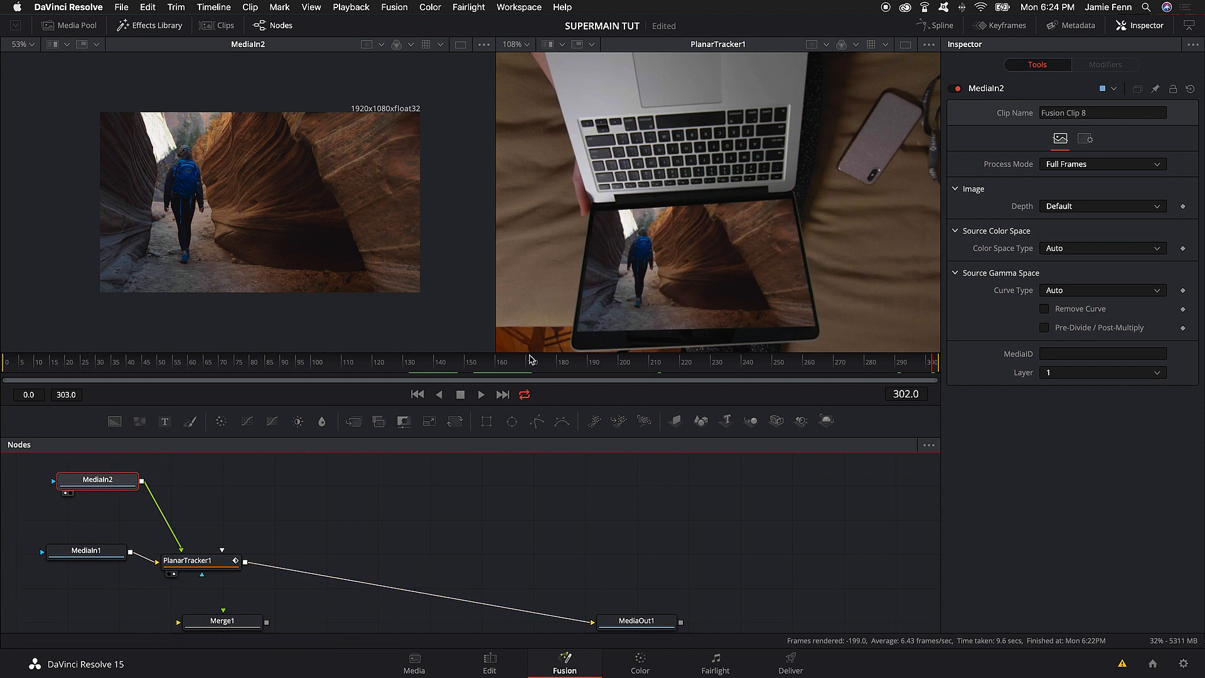
Play the composite over the tracked range to check how the canyon footage follows the laptop screen.
{"action": "left_click_drag", "start_coordinate": [785, 366], "coordinate": [689, 367]}
{"action": "key", "text": "space"}
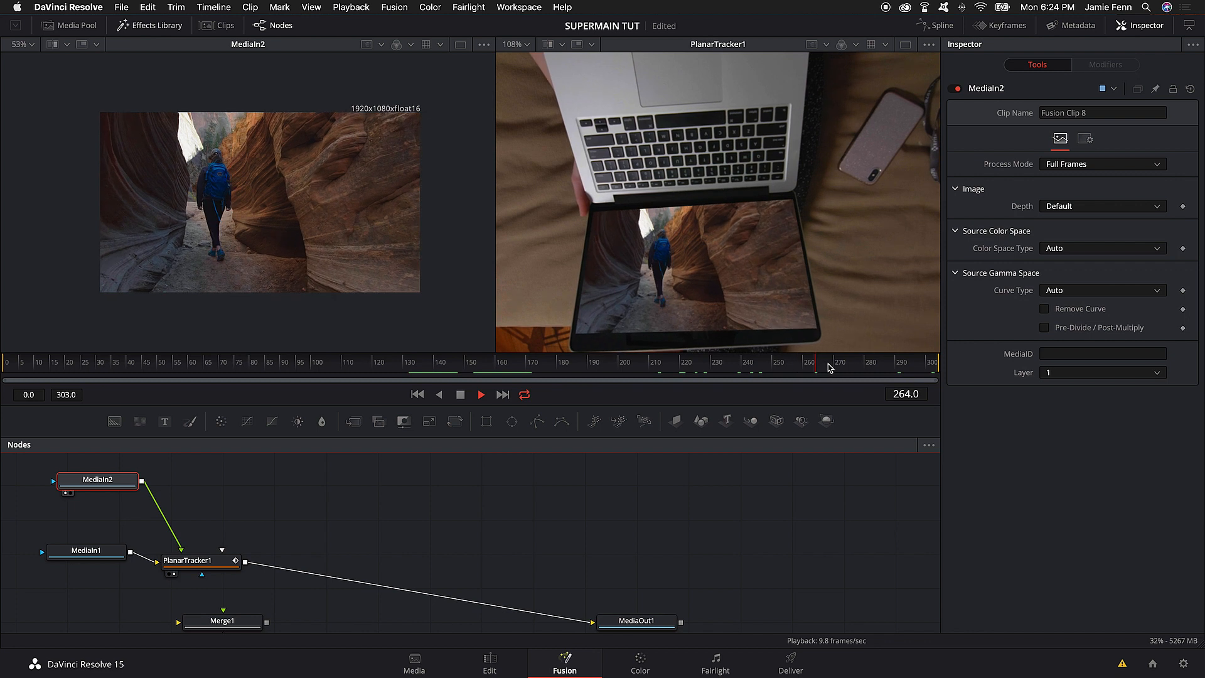
{"action": "key", "text": "space"}
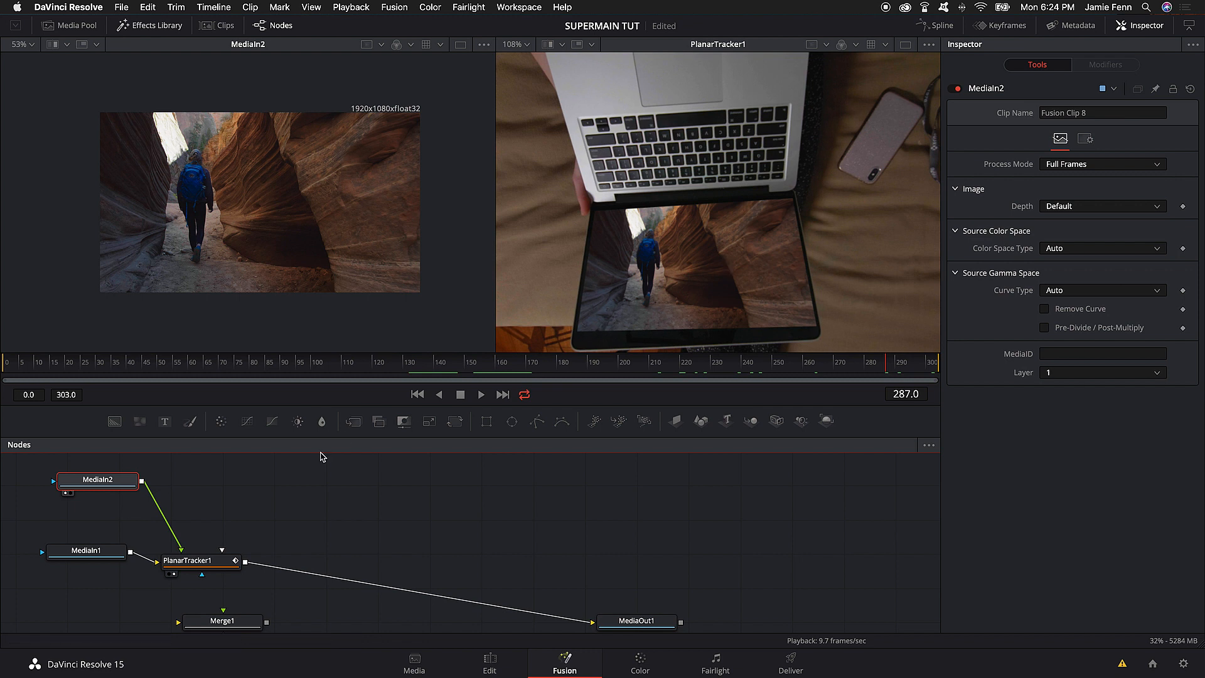
Move Merge1 beside the PlanarTracker1 node and disconnect MediaIn2 from PlanarTracker1.
{"action": "scroll", "coordinate": [302, 509], "scroll_direction": "down", "scroll_amount": 3}
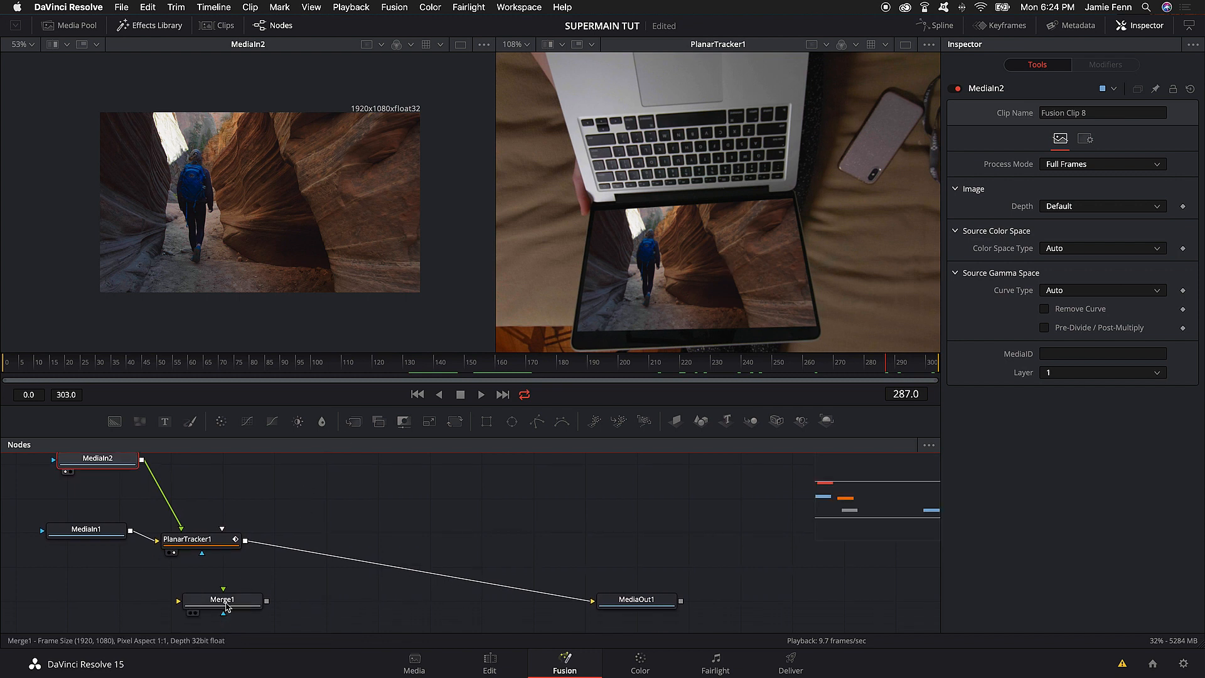
{"action": "left_click_drag", "start_coordinate": [222, 606], "coordinate": [301, 480]}
{"action": "scroll", "coordinate": [301, 480], "scroll_direction": "up", "scroll_amount": 2}
{"action": "scroll", "coordinate": [302, 480], "scroll_direction": "up", "scroll_amount": 2}
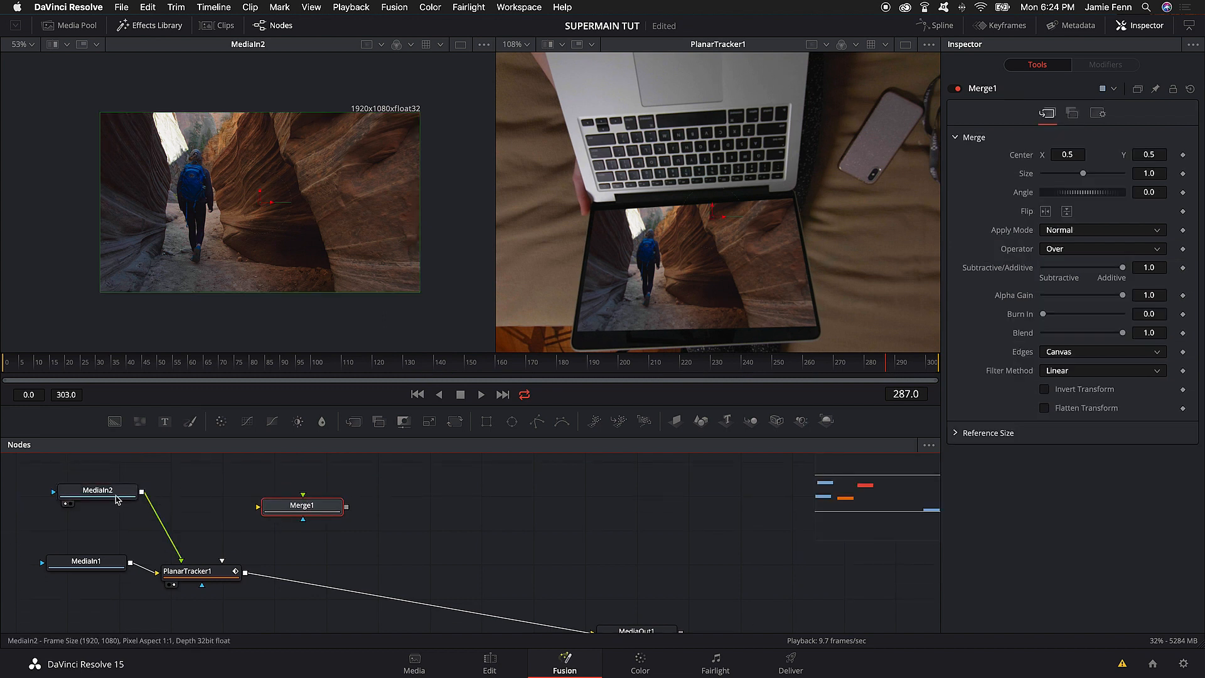
{"action": "scroll", "coordinate": [132, 498], "scroll_direction": "up", "scroll_amount": 2}
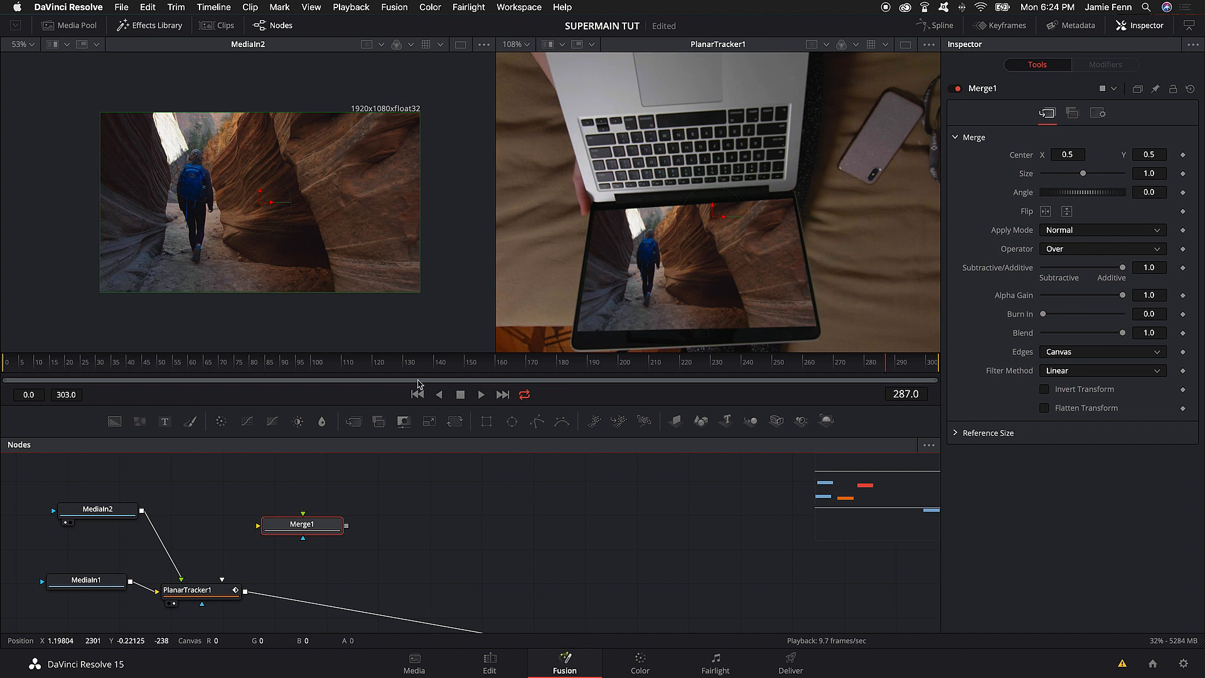
{"action": "left_click_drag", "start_coordinate": [301, 525], "coordinate": [330, 575]}
{"action": "left_click_drag", "start_coordinate": [143, 512], "coordinate": [273, 527]}
{"action": "left_click", "coordinate": [158, 538]}
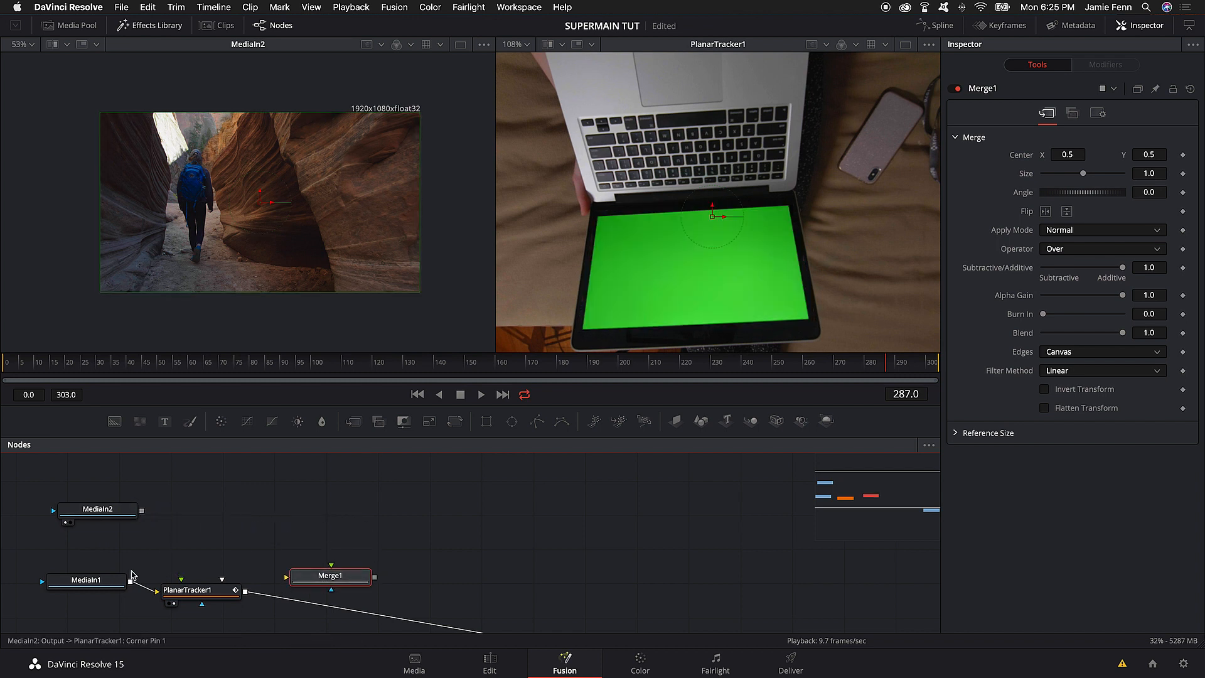
Place MediaIn1 above PlanarTracker1 and MediaIn2 below it, with both connected to the tracker.
{"action": "left_click_drag", "start_coordinate": [112, 582], "coordinate": [171, 558]}
{"action": "scroll", "coordinate": [101, 593], "scroll_direction": "down", "scroll_amount": 1}
{"action": "left_click", "coordinate": [148, 502]}
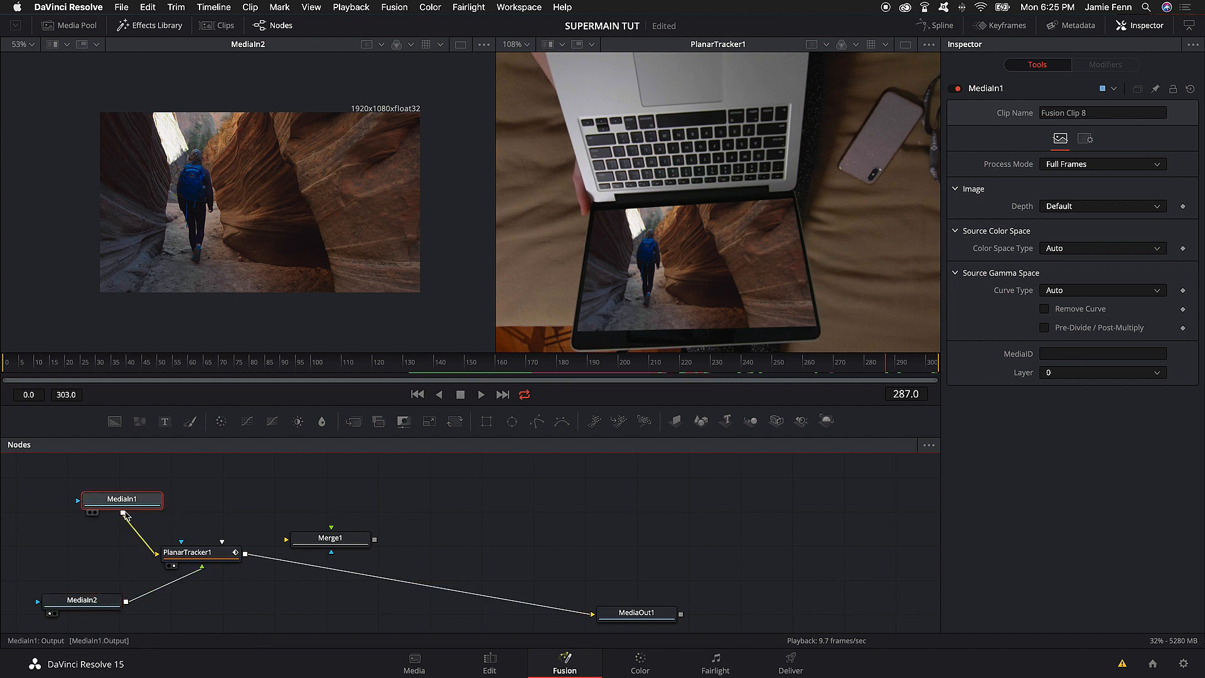
Connect PlanarTracker1 as Merge1's background, MediaIn1 as its foreground and Merge1 to MediaOut1, and view Merge1 in the second viewer.
{"action": "left_click_drag", "start_coordinate": [159, 505], "coordinate": [346, 558]}
{"action": "left_click", "coordinate": [360, 576]}
{"action": "left_click", "coordinate": [275, 558]}
{"action": "left_click_drag", "start_coordinate": [245, 553], "coordinate": [629, 627]}
{"action": "left_click", "coordinate": [369, 545]}
{"action": "key", "text": "2"}
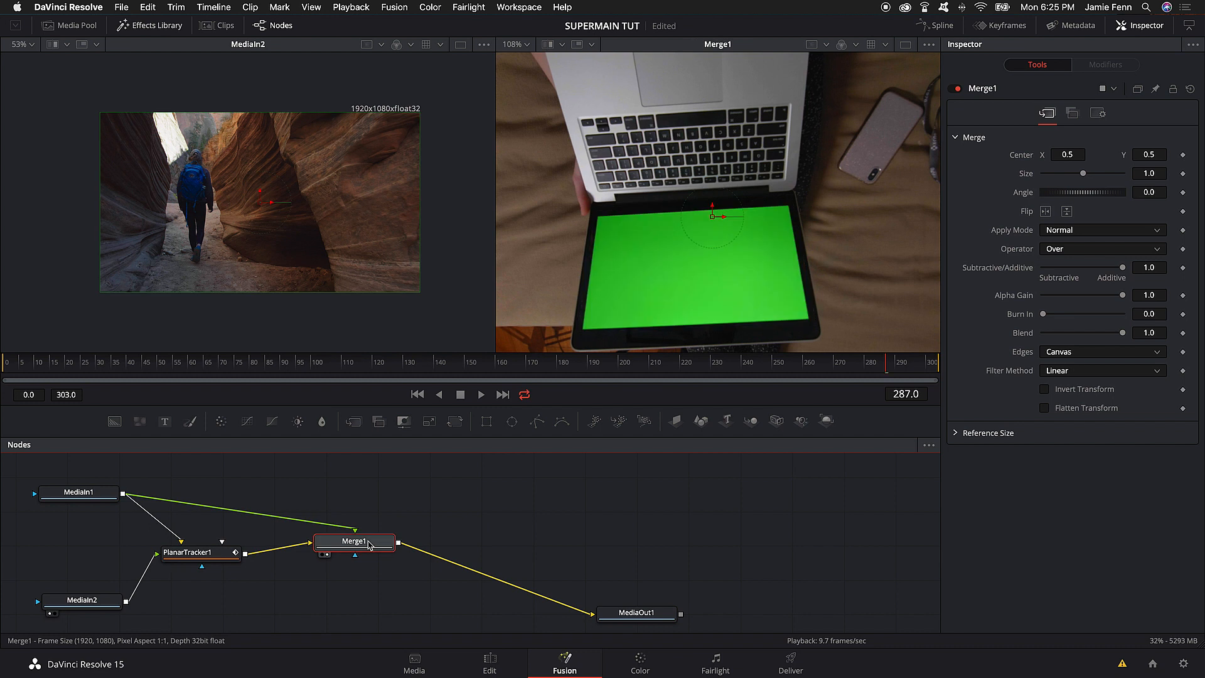
Try shifting the MediaIn1 foreground within Merge1 to check the layering, and undo the shift.
{"action": "left_click", "coordinate": [220, 553]}
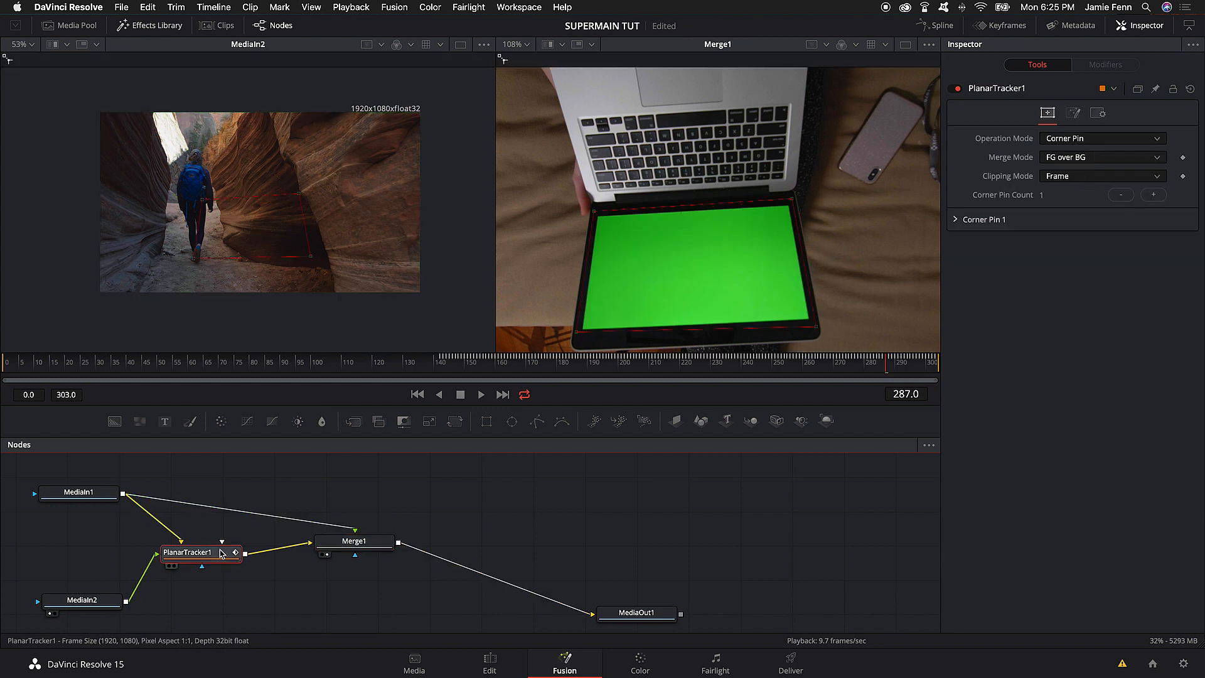
{"action": "mouse_move", "coordinate": [87, 497]}
{"action": "left_mouse_down"}
{"action": "mouse_move", "coordinate": [125, 474]}
{"action": "mouse_move", "coordinate": [108, 493]}
{"action": "left_mouse_up"}
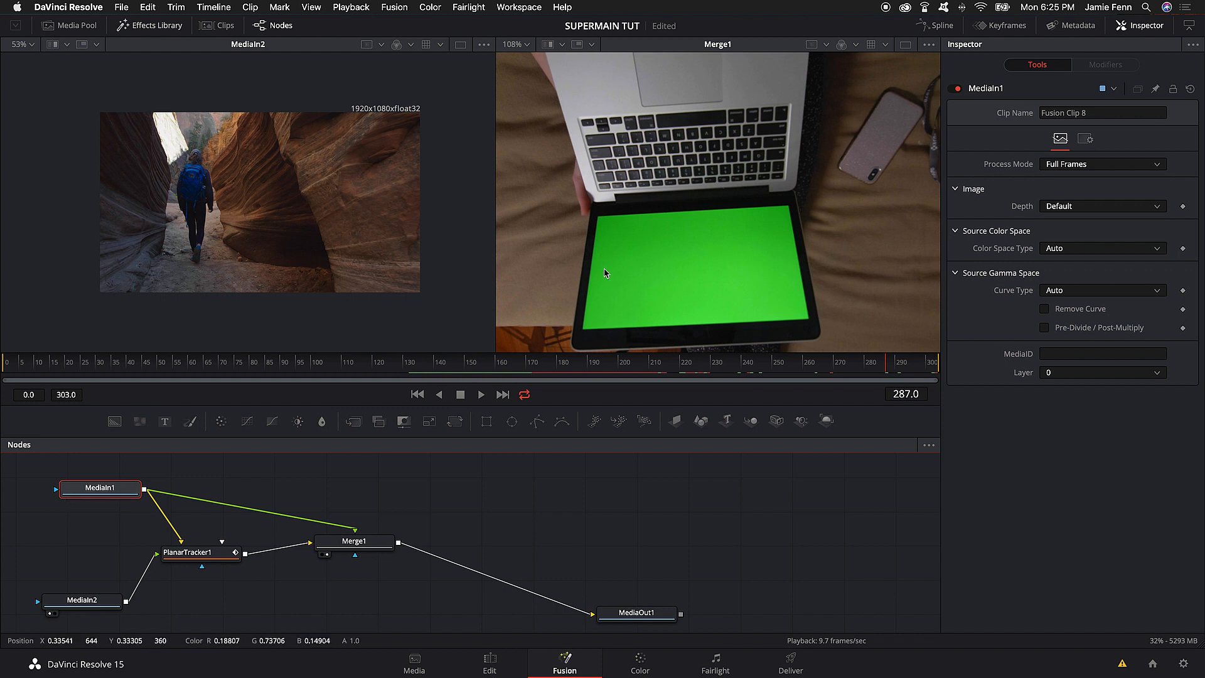
{"action": "left_click", "coordinate": [354, 541]}
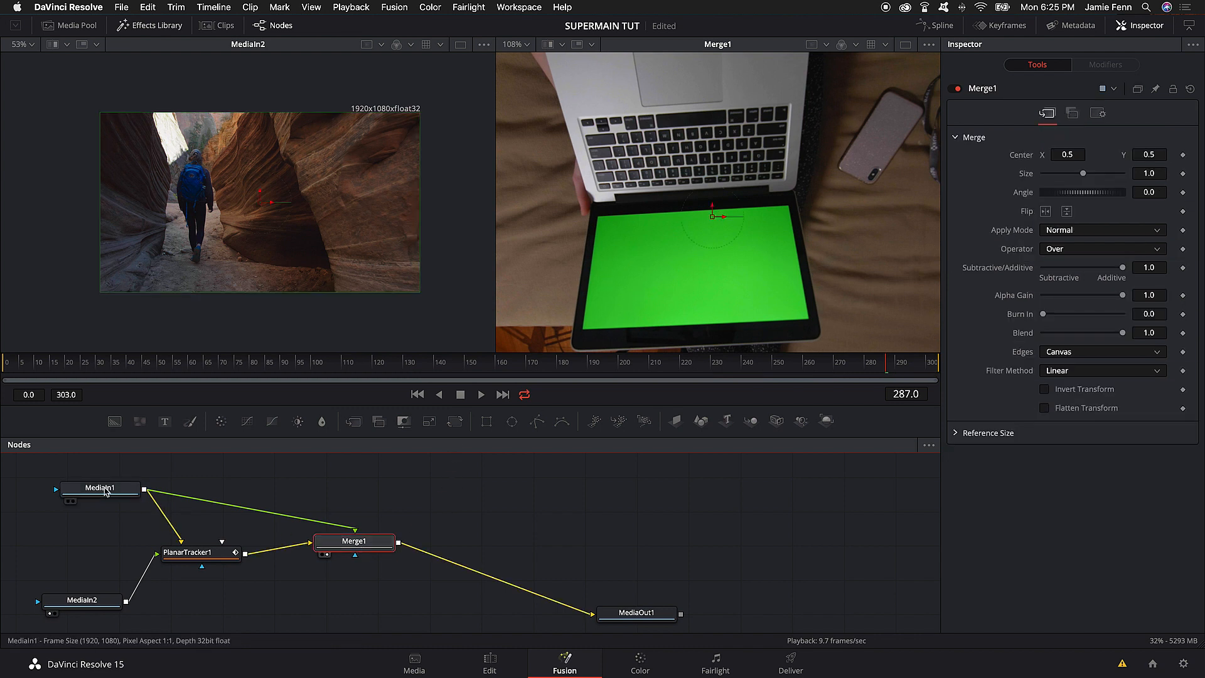
{"action": "left_click_drag", "start_coordinate": [712, 216], "coordinate": [717, 248]}
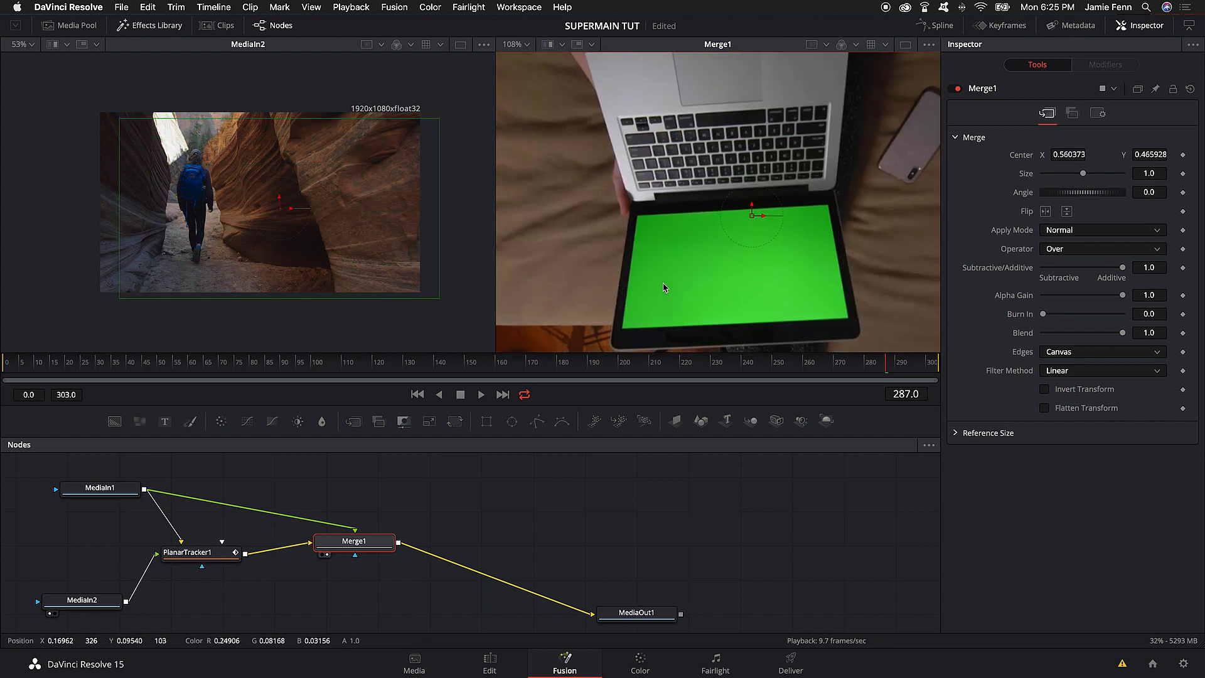
{"action": "scroll", "coordinate": [672, 285], "scroll_direction": "down", "scroll_amount": 5}
{"action": "key", "text": "super+z"}
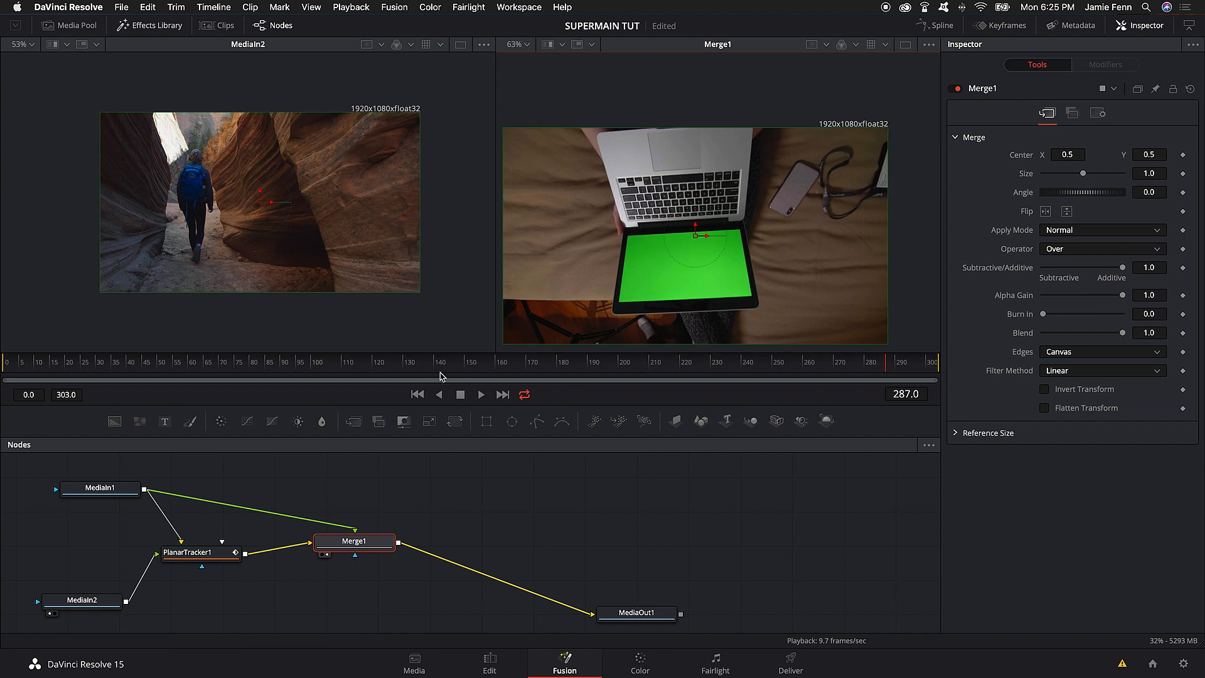
Add a Delta Keyer between MediaIn1 and Merge1's foreground, keeping PlanarTracker1 fed directly by MediaIn1.
{"action": "left_click_drag", "start_coordinate": [116, 491], "coordinate": [107, 488]}
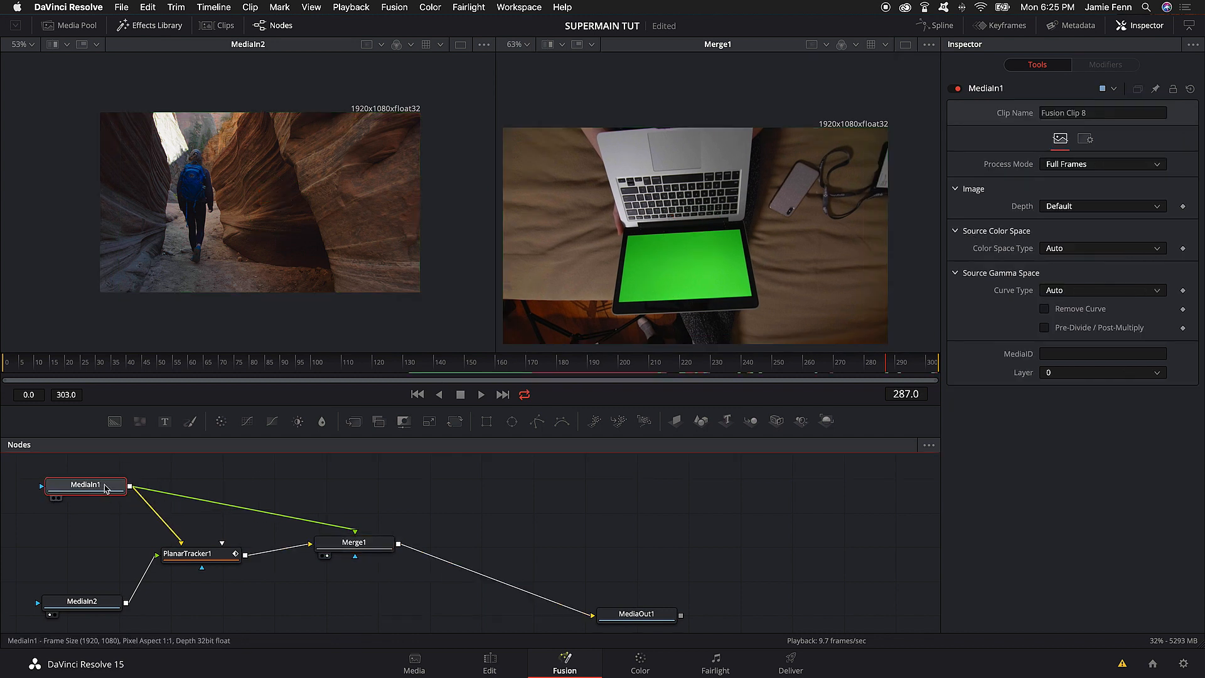
{"action": "key", "text": "shift+space"}
{"action": "type", "text": "delta"}
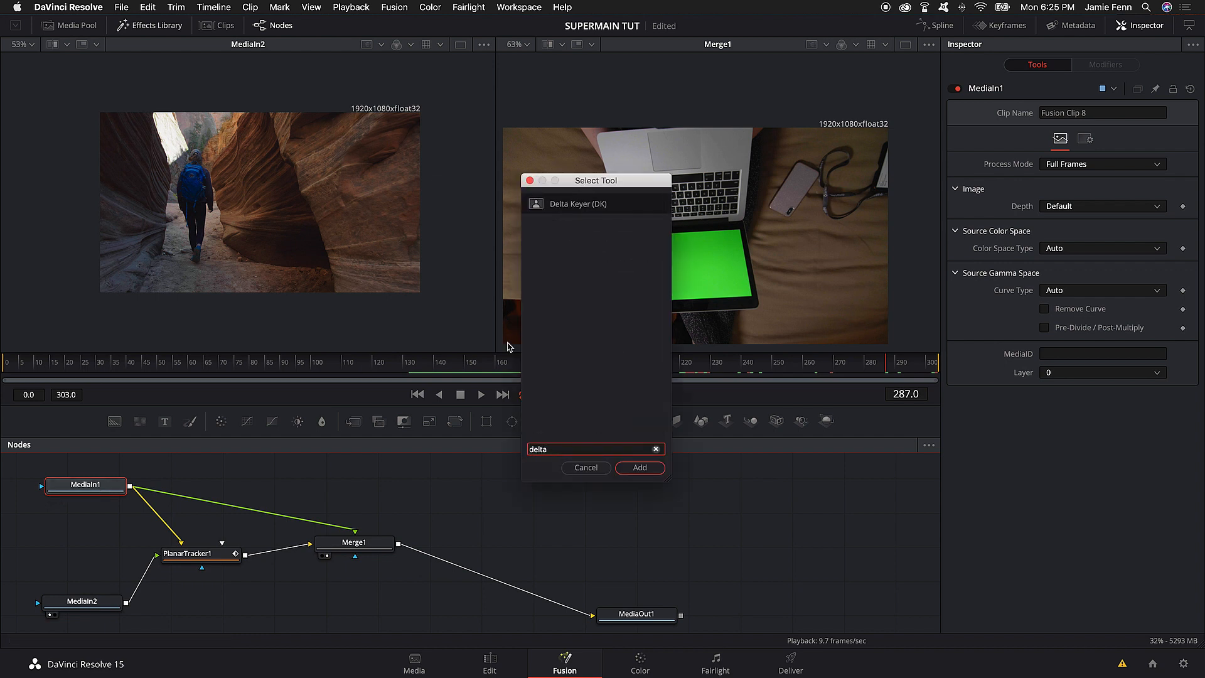
{"action": "left_click", "coordinate": [639, 467]}
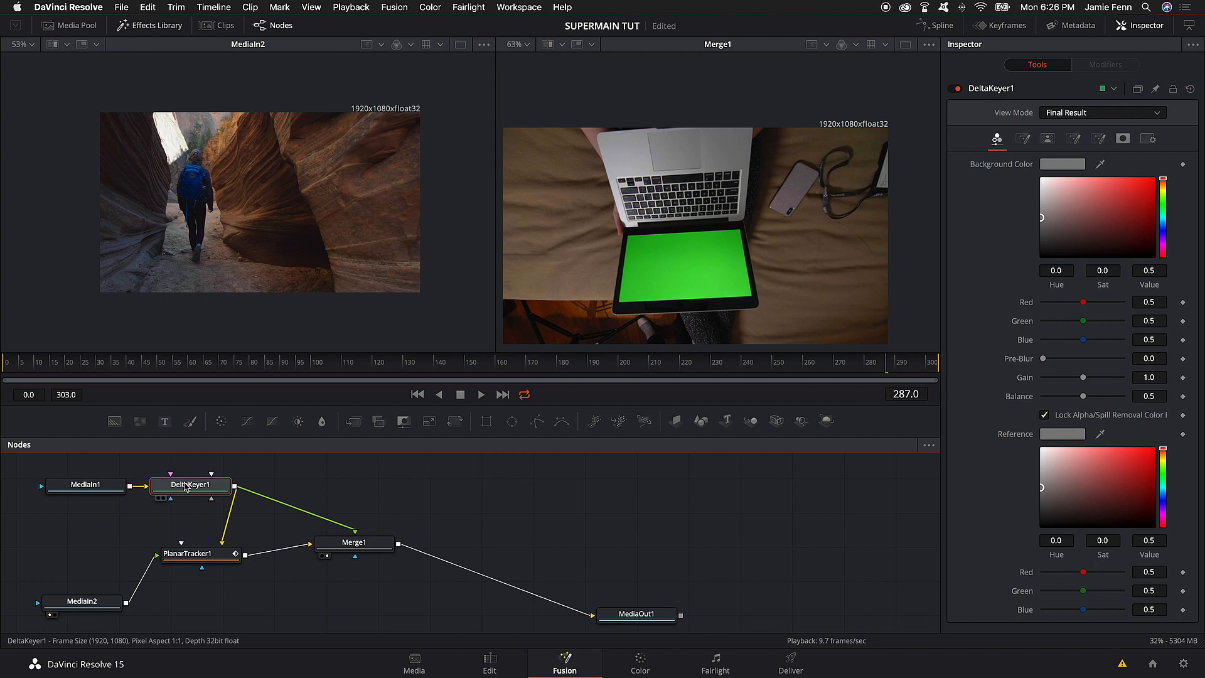
{"action": "left_click_drag", "start_coordinate": [187, 486], "coordinate": [243, 510]}
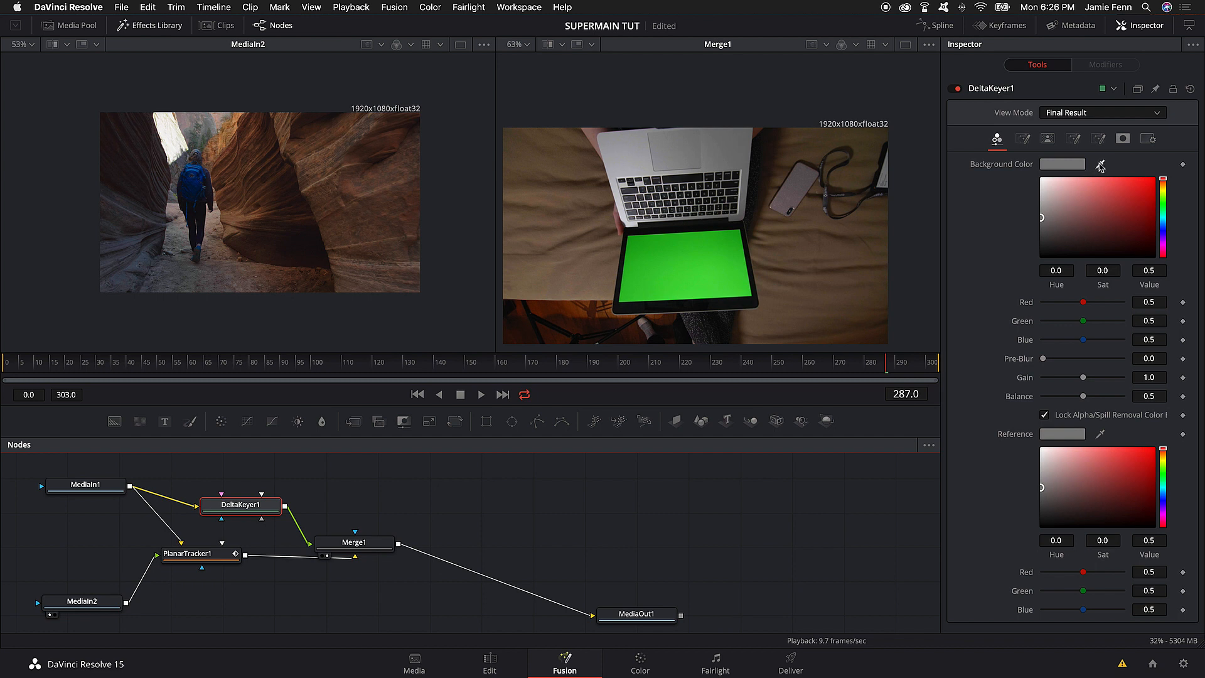
Sample the laptop screen's green as the Delta Keyer's background color.
{"action": "left_click_drag", "start_coordinate": [1101, 166], "coordinate": [1121, 160]}
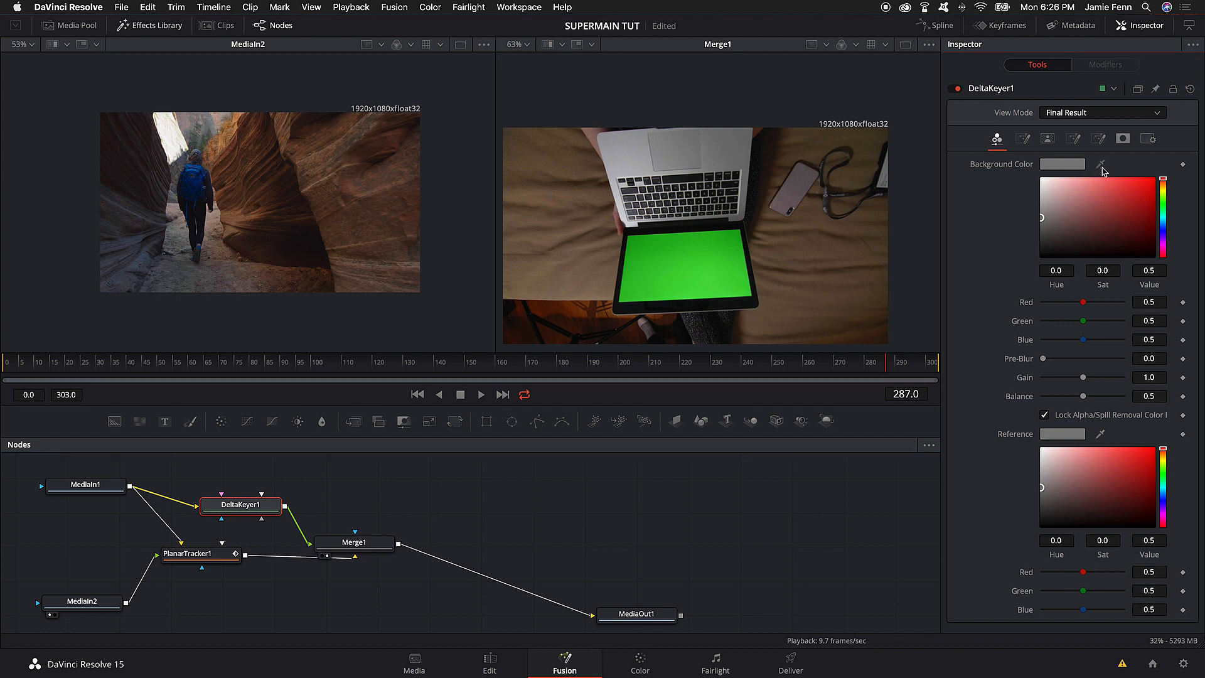
{"action": "left_click_drag", "start_coordinate": [1003, 213], "coordinate": [696, 272]}
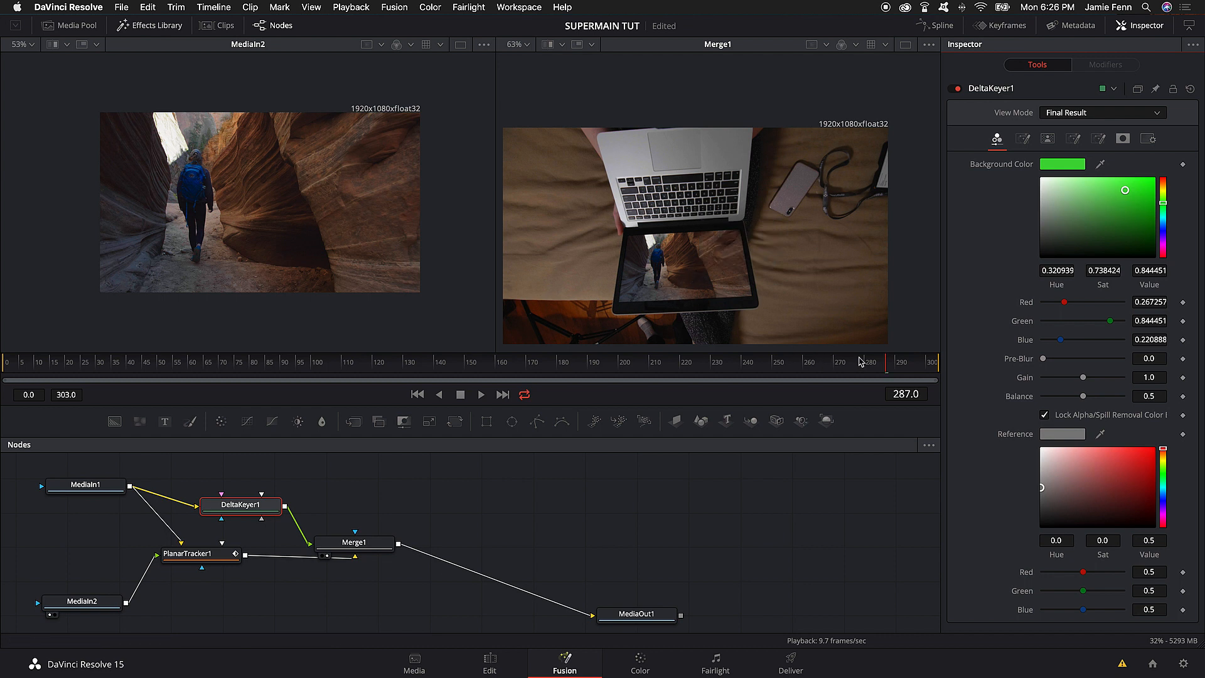
Play back the Merge1 composite to check the canyon footage on the laptop screen.
{"action": "left_click_drag", "start_coordinate": [884, 364], "coordinate": [602, 380]}
{"action": "key", "text": "space"}
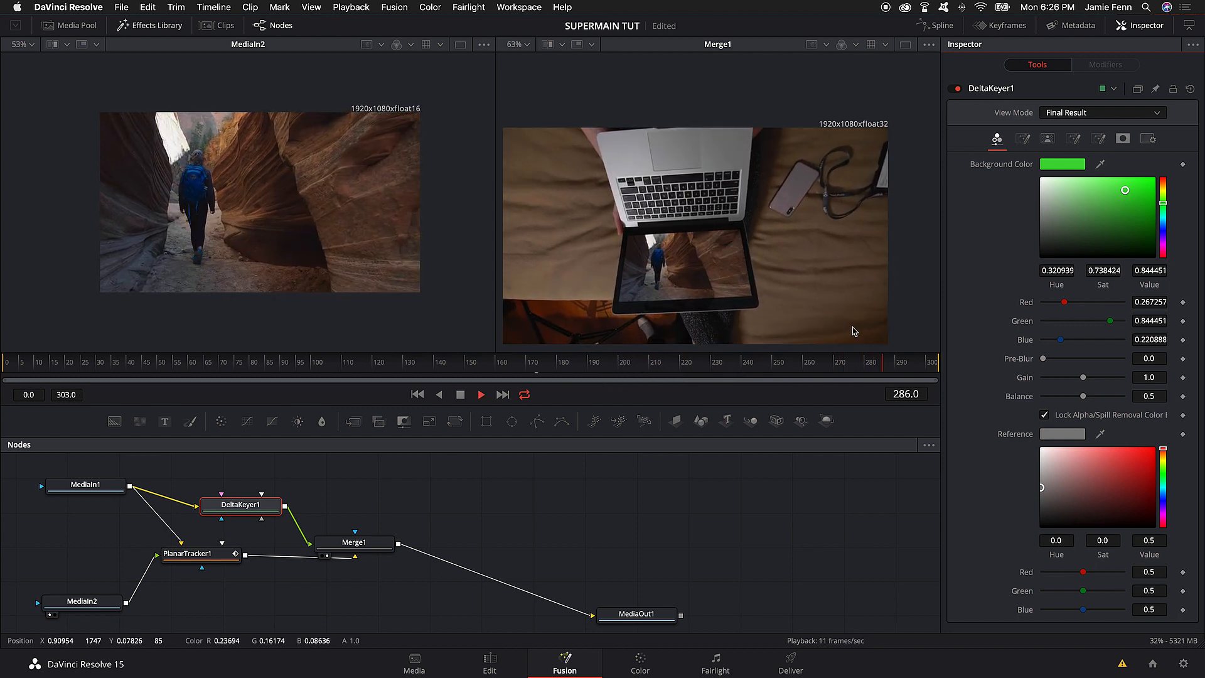
{"action": "key", "text": "space"}
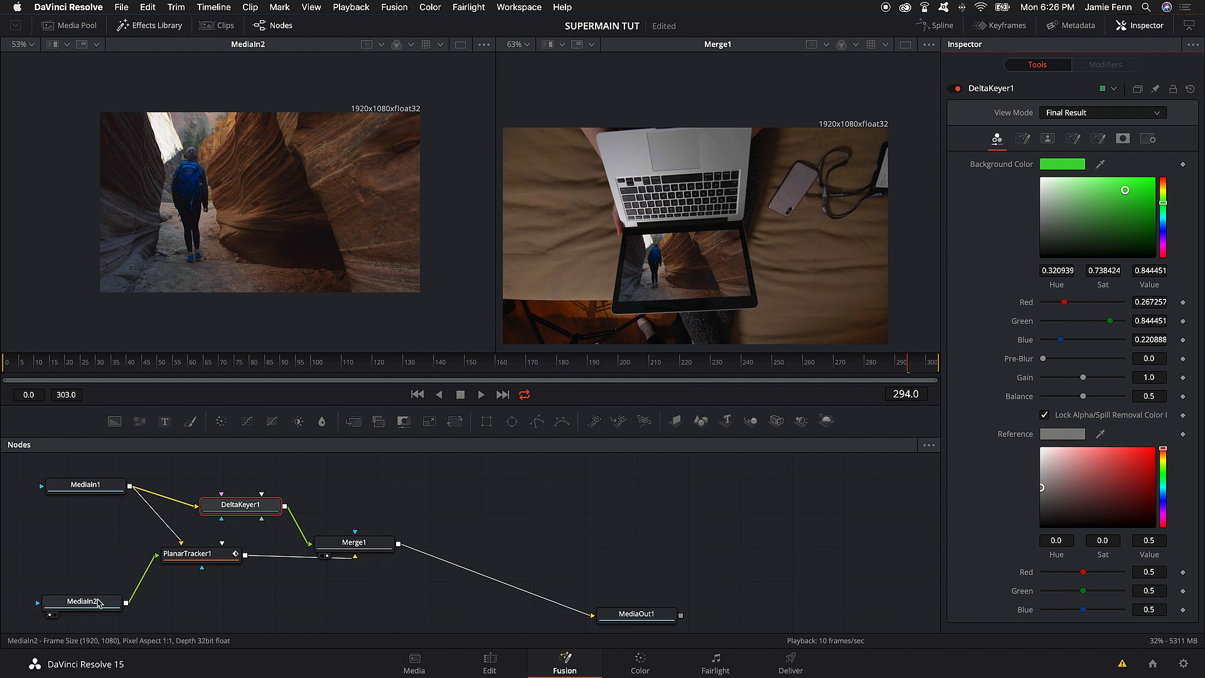
Inspect MediaIn1 and MediaIn2 individually, ending with MediaIn2 in the first viewer and Merge1 in the second.
{"action": "left_click", "coordinate": [93, 487]}
{"action": "key", "text": "1"}
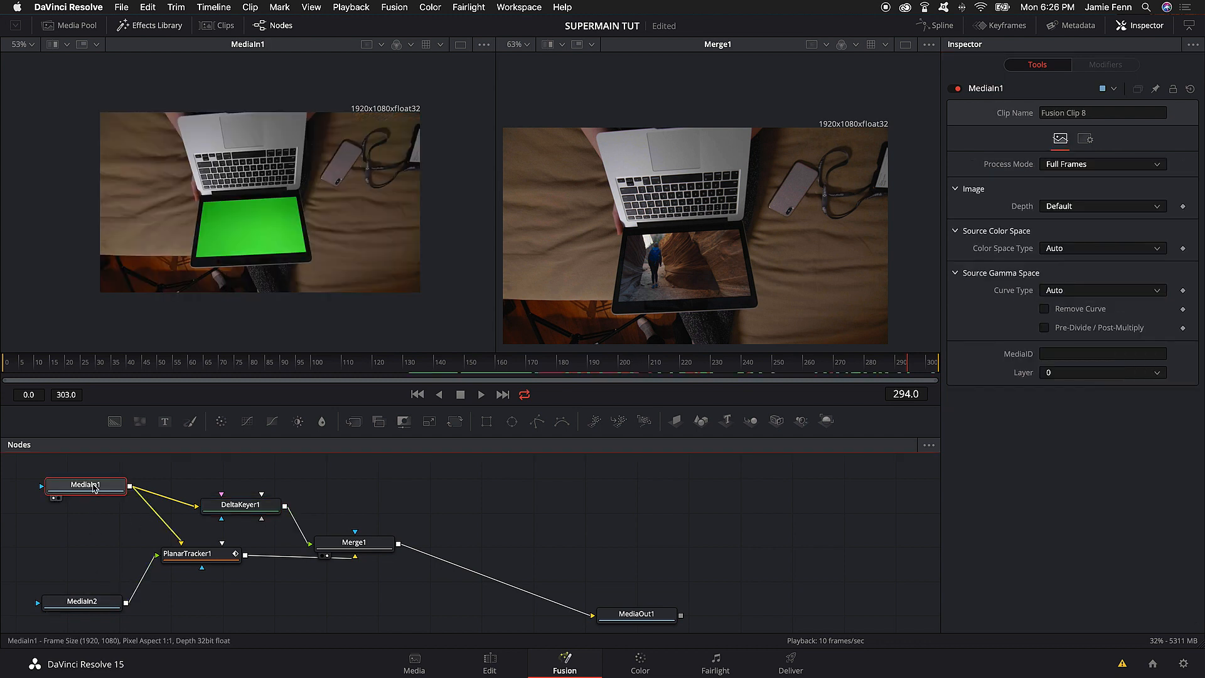
{"action": "left_click", "coordinate": [85, 602]}
{"action": "scroll", "coordinate": [88, 607], "scroll_direction": "down", "scroll_amount": 1}
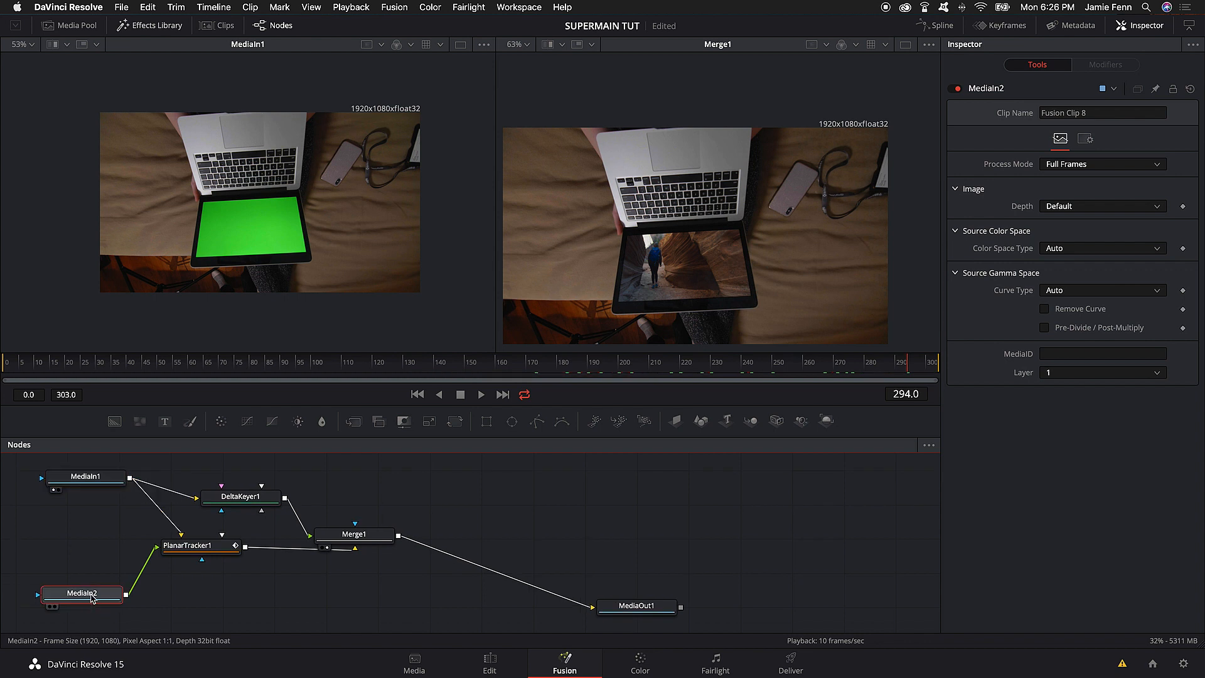
{"action": "key", "text": "2"}
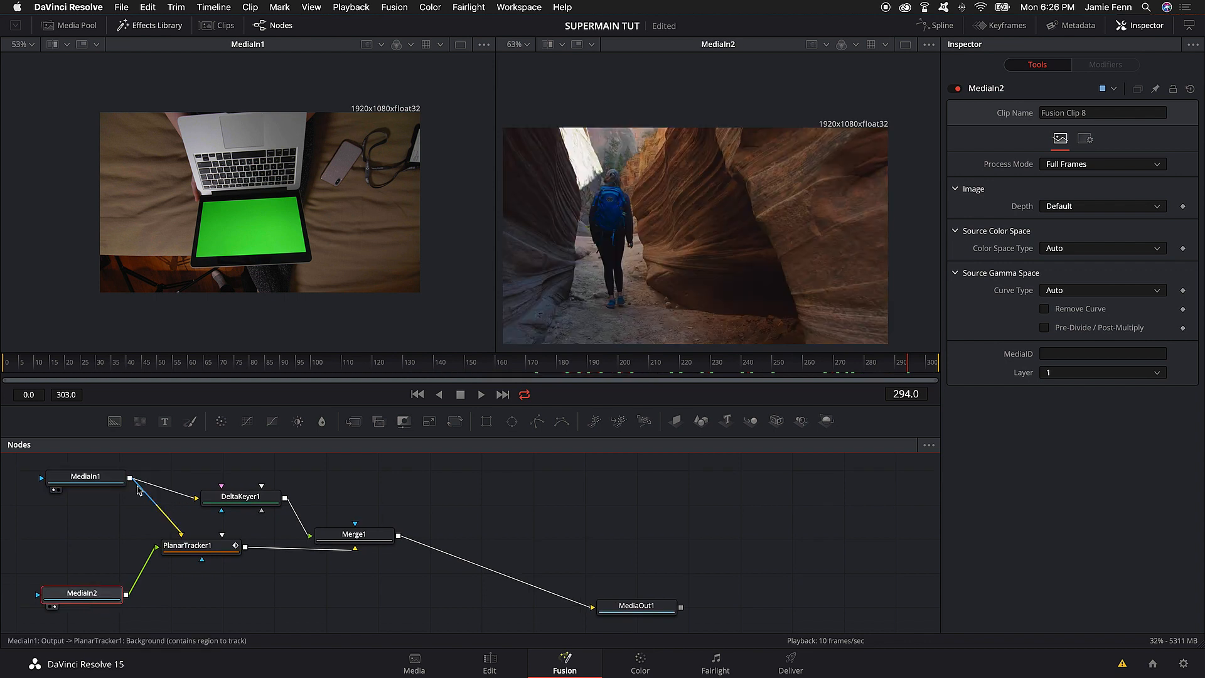
{"action": "left_click", "coordinate": [345, 535]}
{"action": "key", "text": "2"}
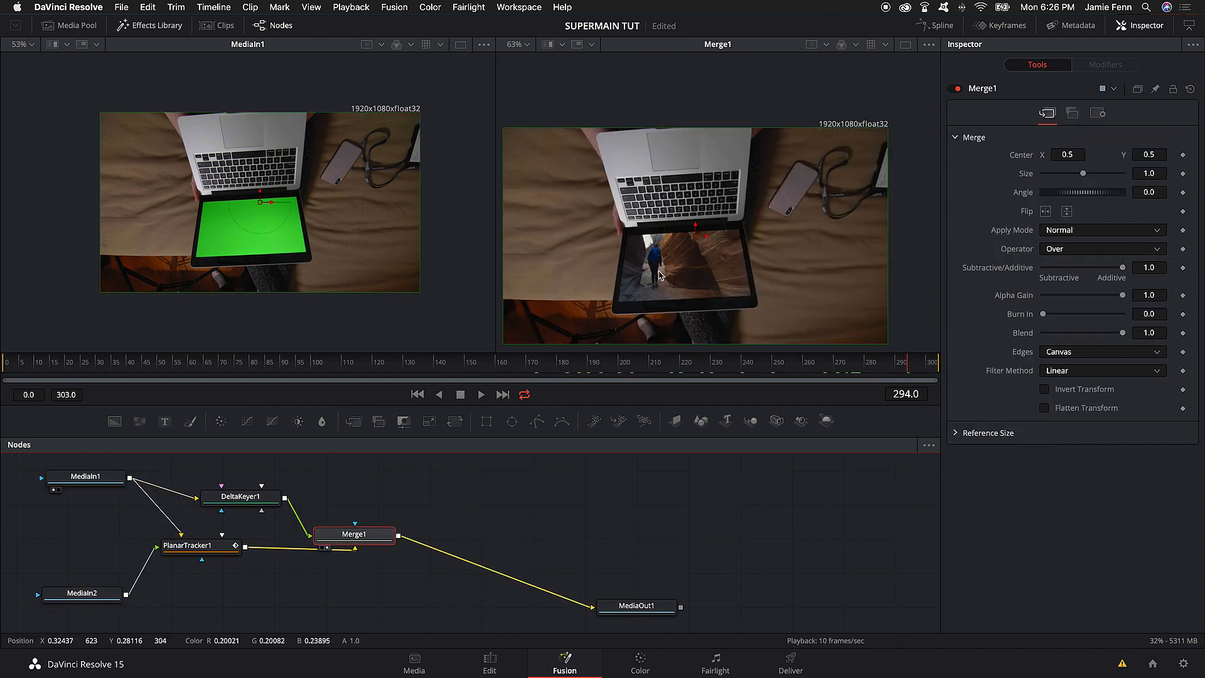
{"action": "left_click_drag", "start_coordinate": [95, 598], "coordinate": [93, 581]}
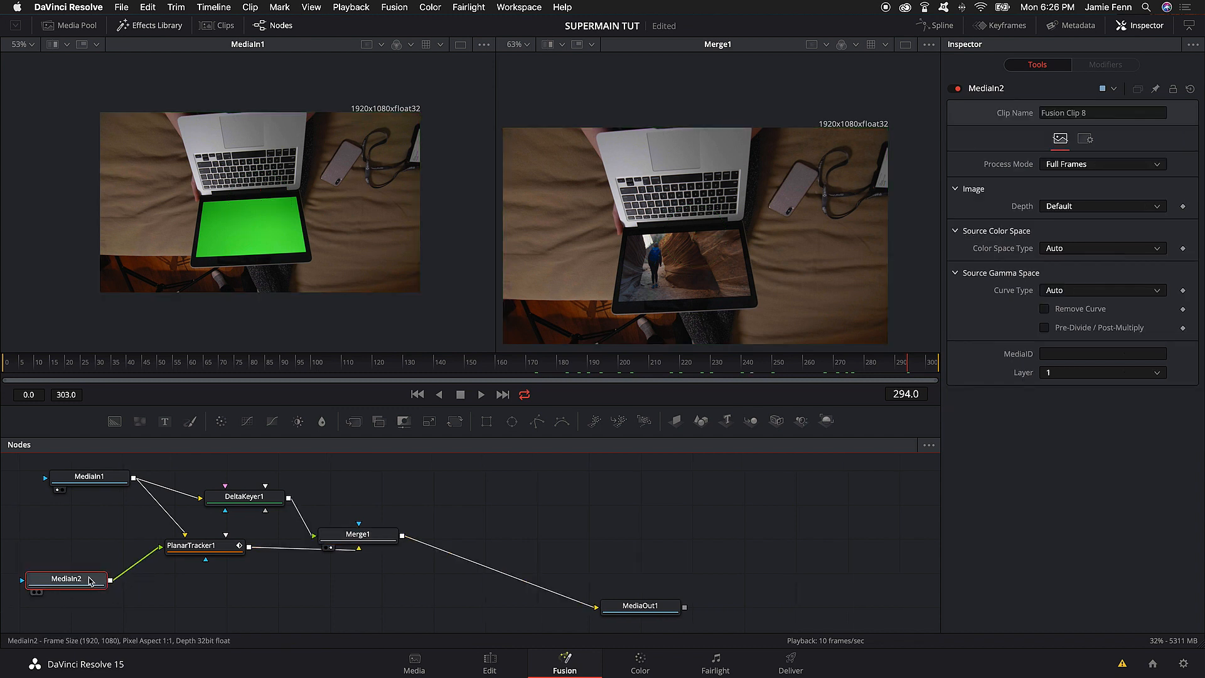
{"action": "left_click", "coordinate": [35, 593]}
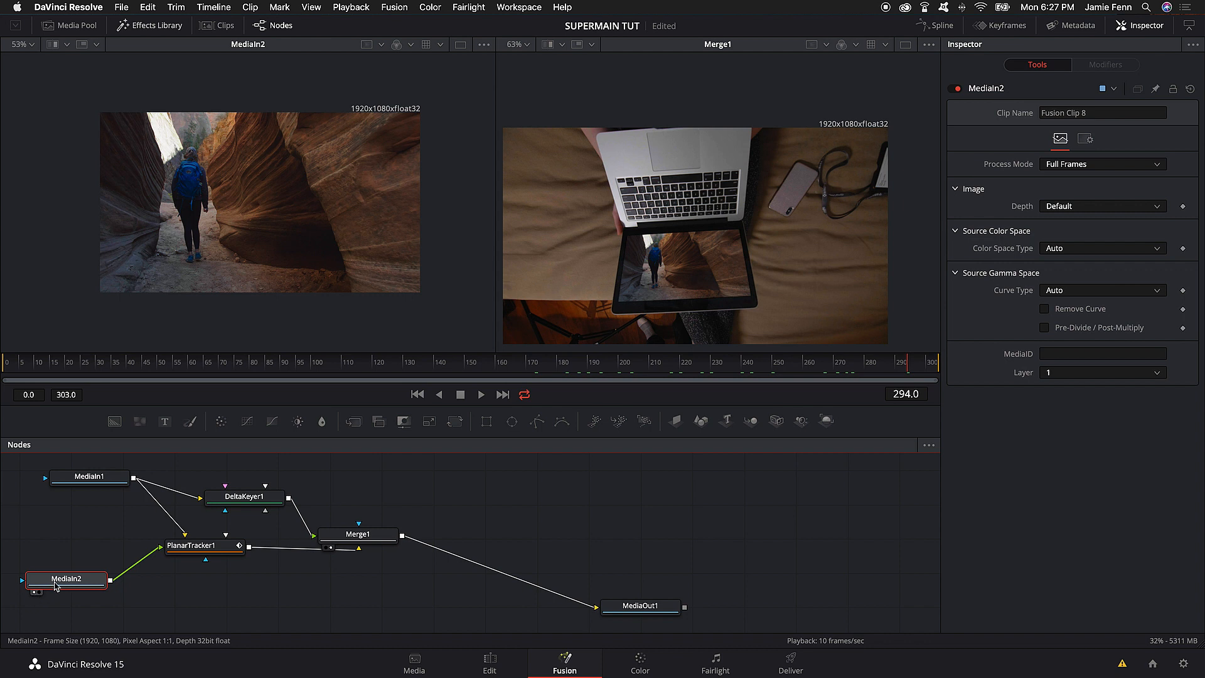
Add a Transform node between MediaIn2 and PlanarTracker1, and arrange the nodes so the connections are easy to read.
{"action": "key", "text": "shift+space"}
{"action": "type", "text": "delta"}
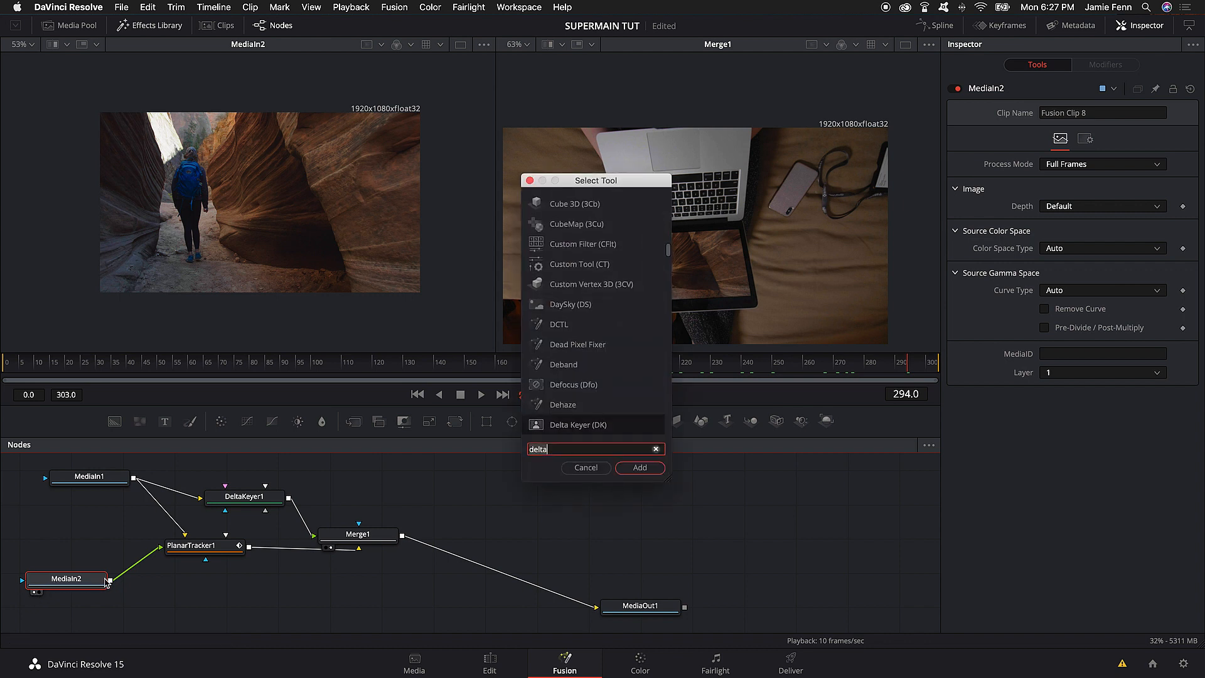
{"action": "key", "text": "BackSpace"}
{"action": "key", "text": "BackSpace"}
{"action": "key", "text": "BackSpace"}
{"action": "key", "text": "BackSpace"}
{"action": "key", "text": "BackSpace"}
{"action": "type", "text": "tran"}
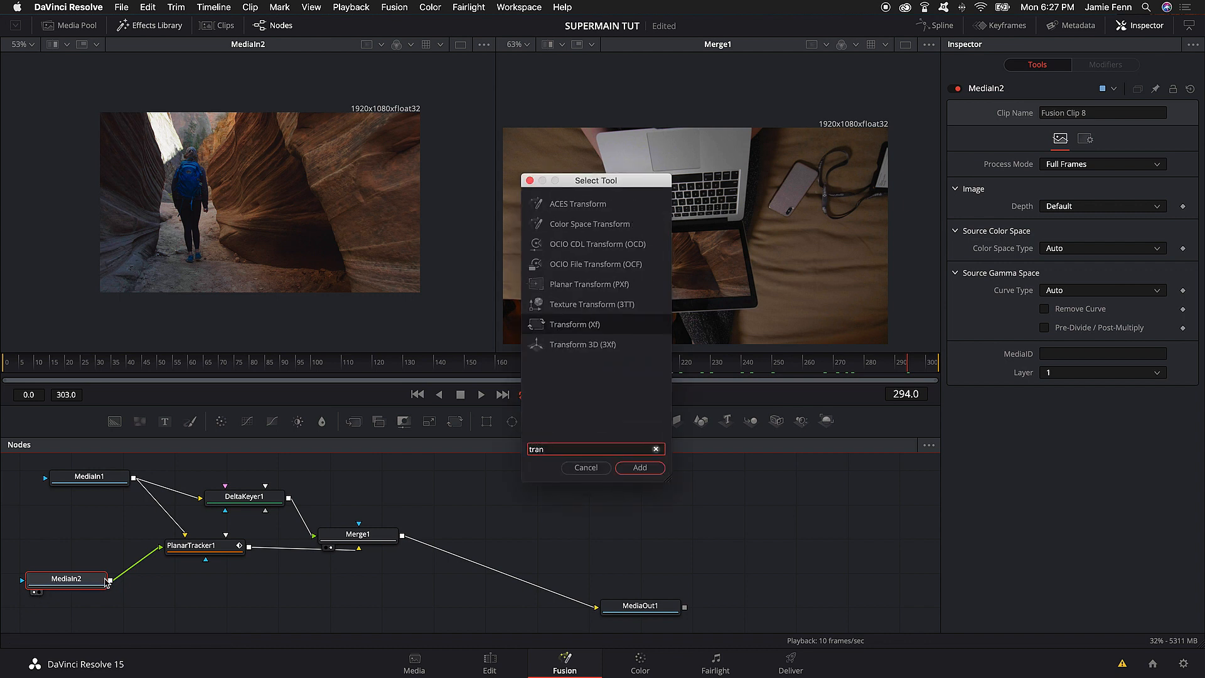
{"action": "key", "text": "Return"}
{"action": "left_click_drag", "start_coordinate": [86, 580], "coordinate": [67, 606]}
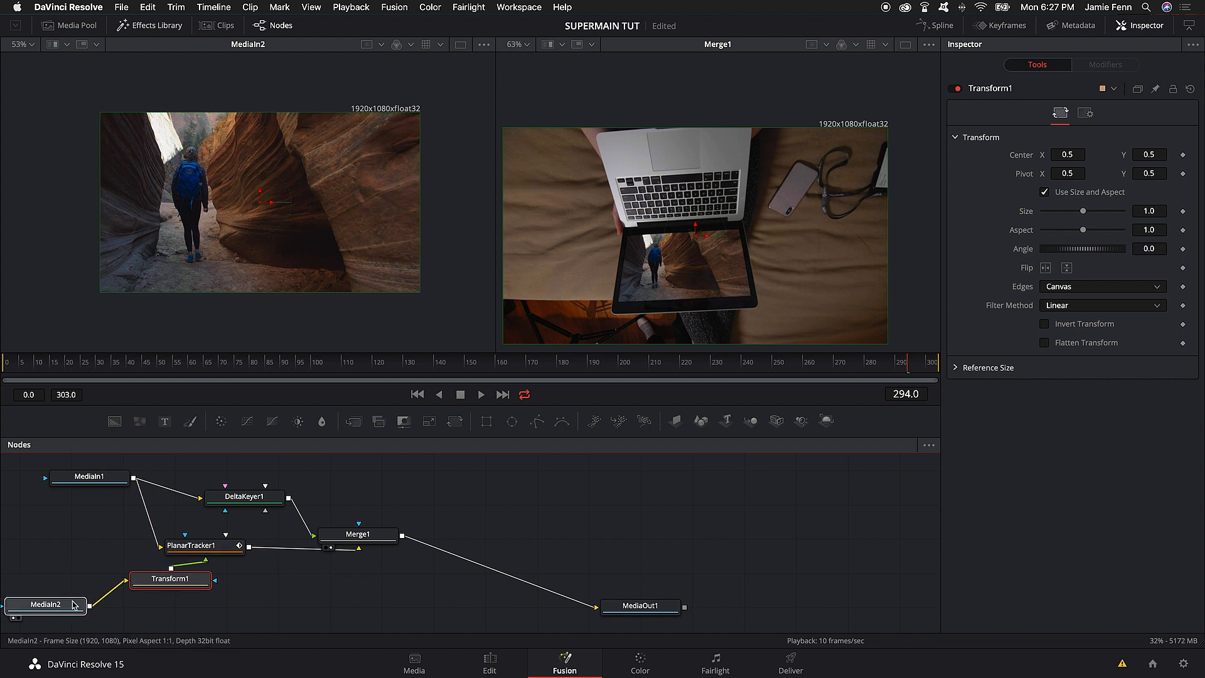
{"action": "left_click_drag", "start_coordinate": [197, 571], "coordinate": [130, 544]}
{"action": "left_click_drag", "start_coordinate": [81, 595], "coordinate": [70, 585]}
Set Transform1's angle to 180 and check the flipped canyon footage at frame 262.
{"action": "left_click", "coordinate": [134, 542]}
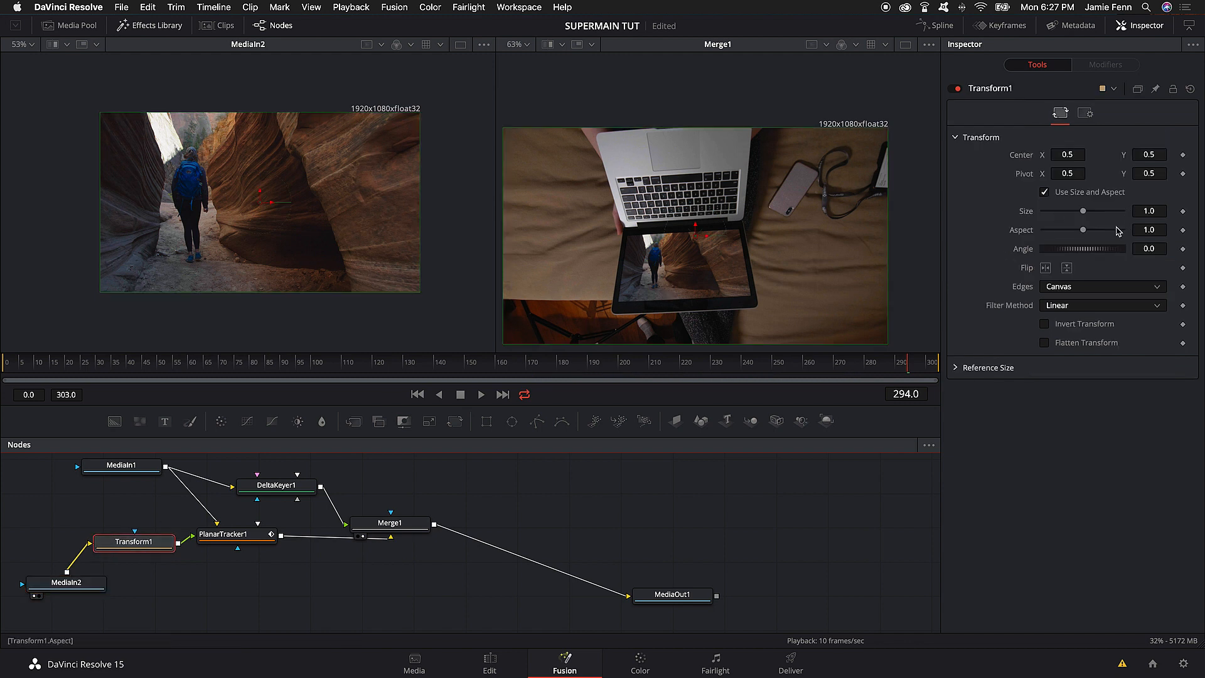
{"action": "left_click", "coordinate": [1153, 250]}
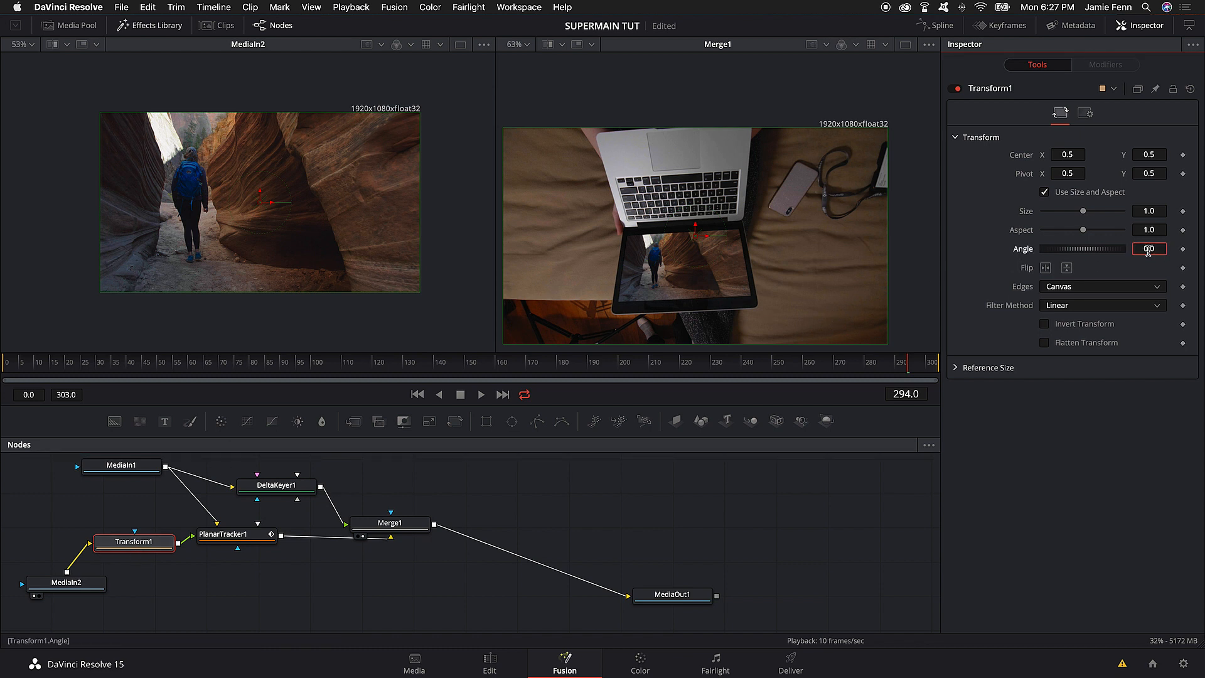
{"action": "type", "text": "180"}
{"action": "key", "text": "Tab"}
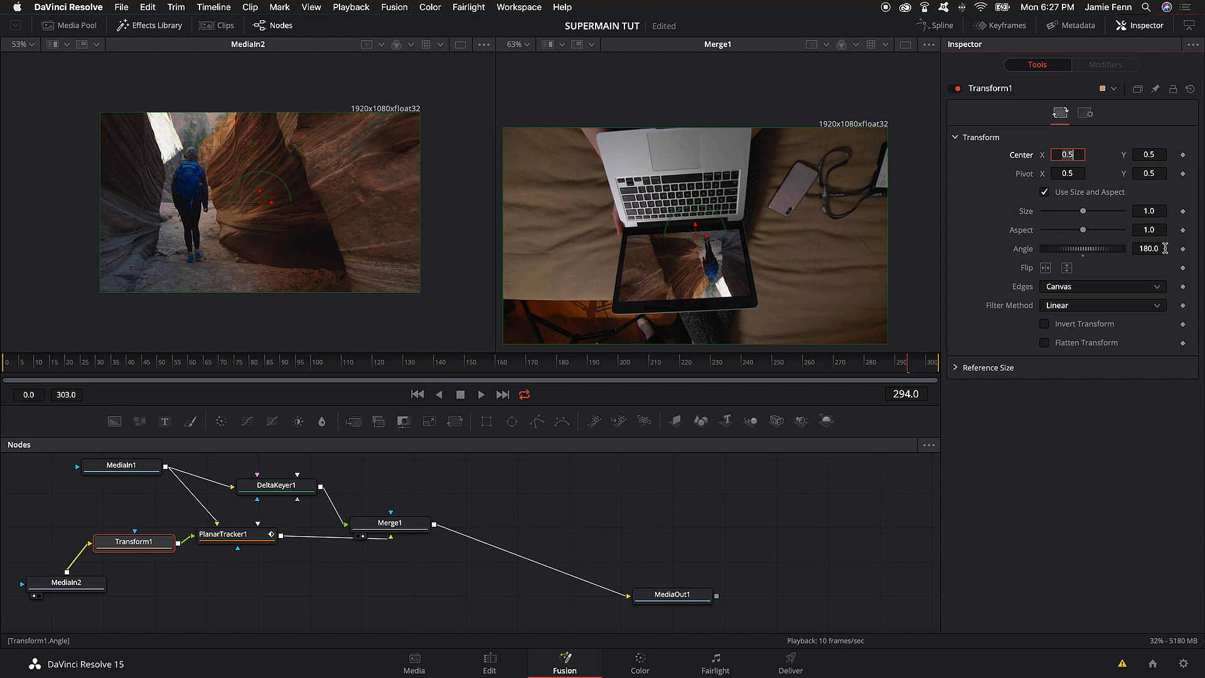
{"action": "left_click_drag", "start_coordinate": [601, 365], "coordinate": [811, 372]}
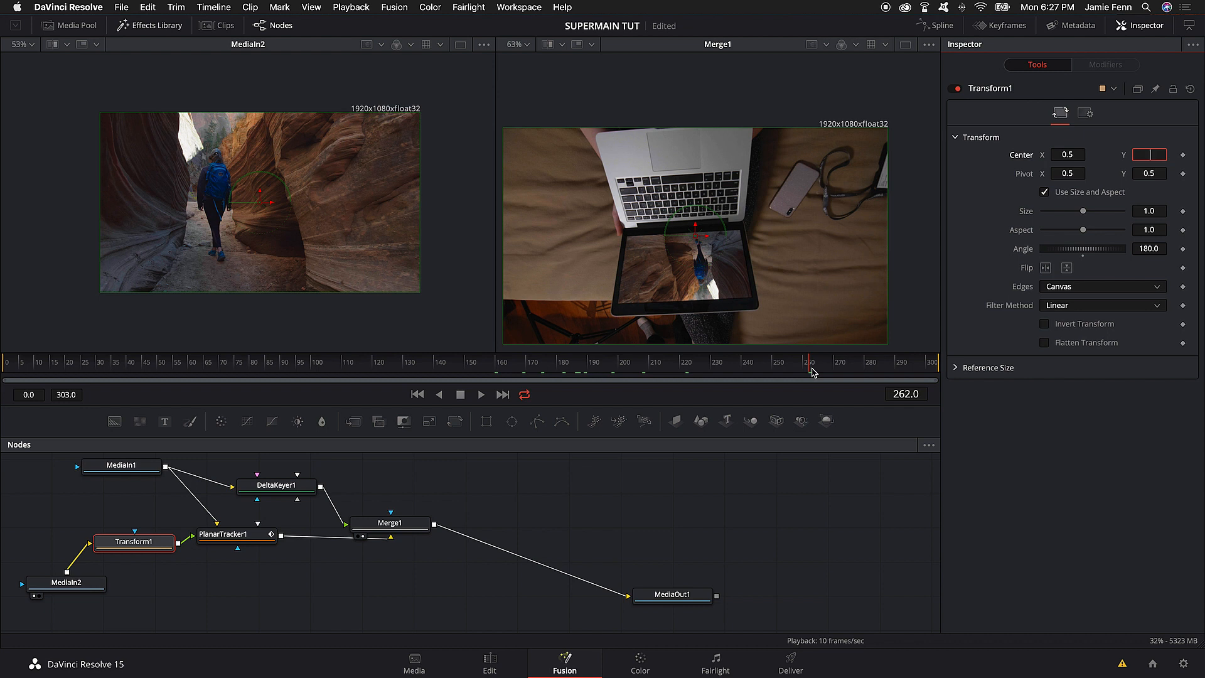
{"action": "key", "text": "Tab"}
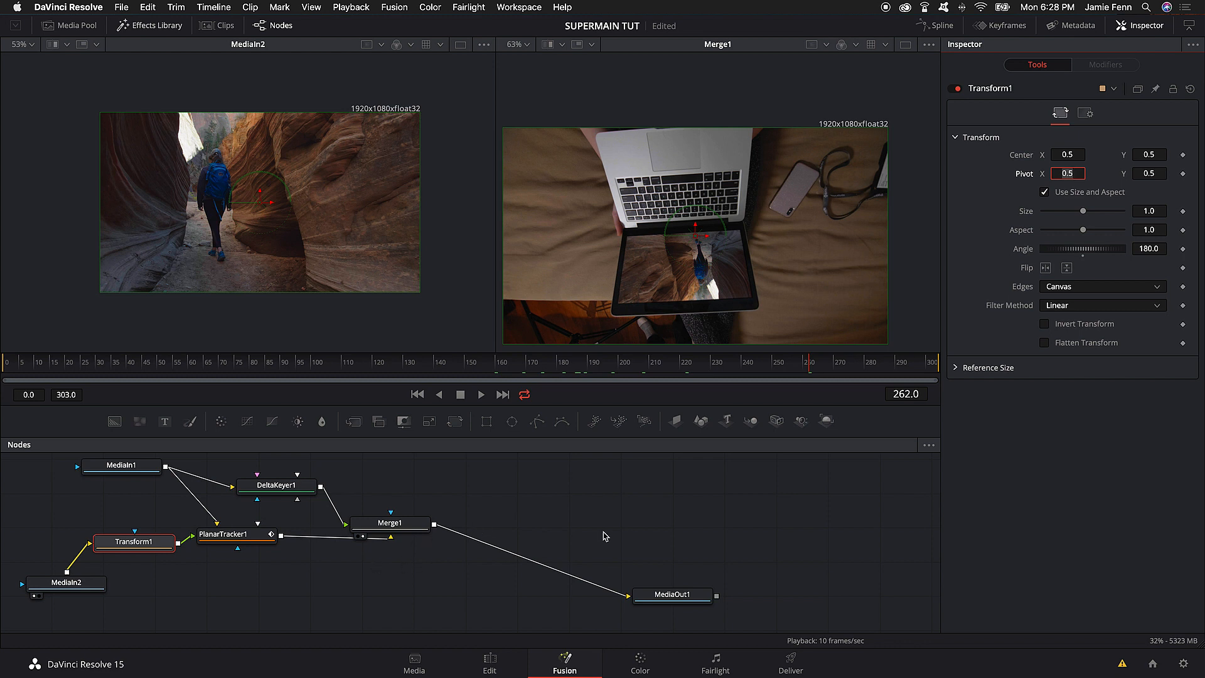
Switch to the Edit page and move the playhead to 01:04:38:17 on Fusion Clip 8.
{"action": "left_click", "coordinate": [489, 664]}
{"action": "left_click_drag", "start_coordinate": [955, 487], "coordinate": [421, 497]}
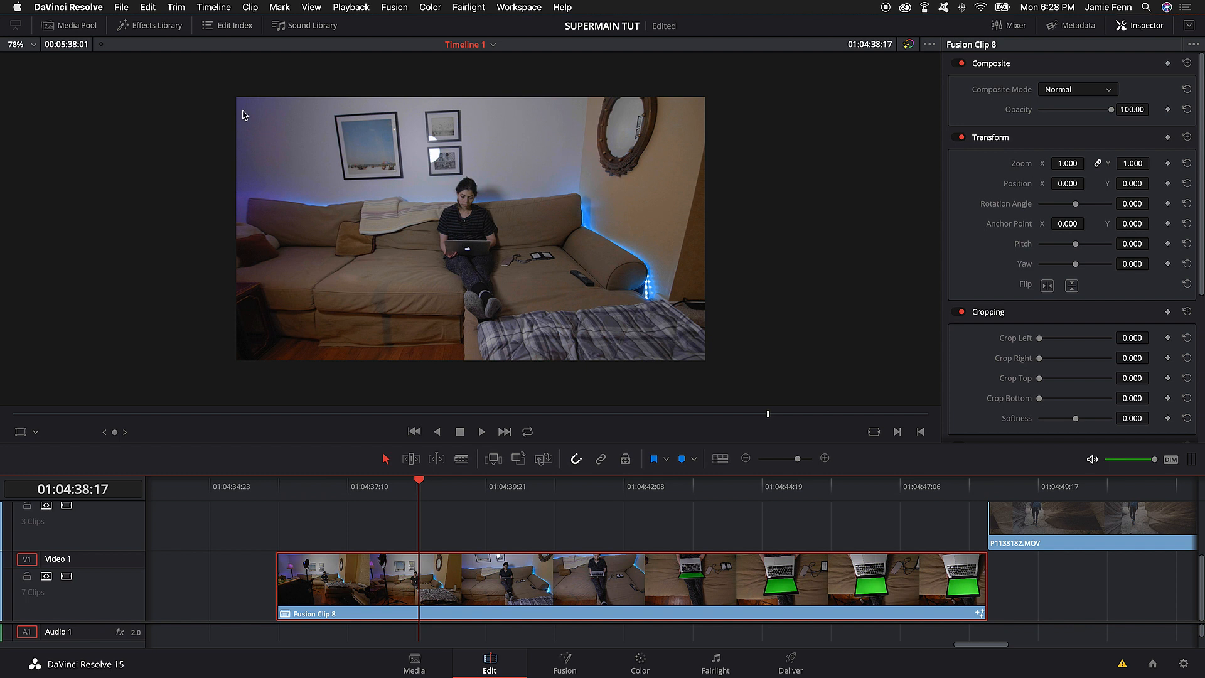
Try shifting Fusion Clip 8 vertically to a Y position of -130, and undo the shift.
{"action": "left_click_drag", "start_coordinate": [1132, 183], "coordinate": [1050, 183]}
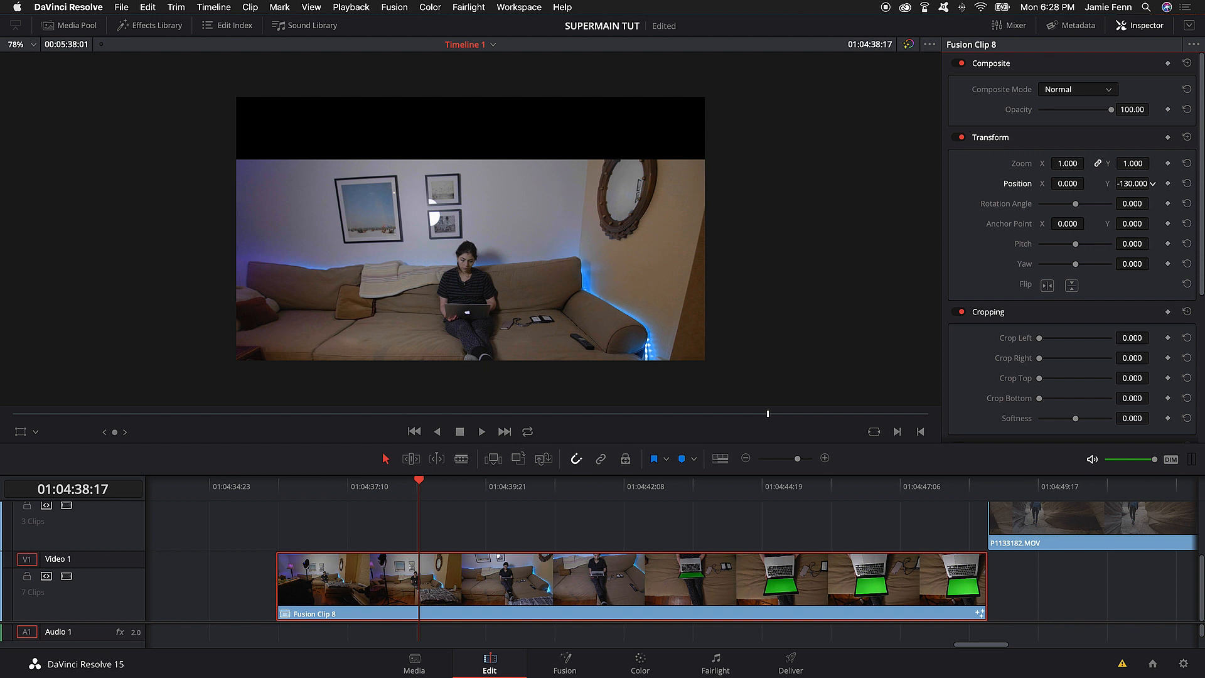
{"action": "key", "text": "super+z"}
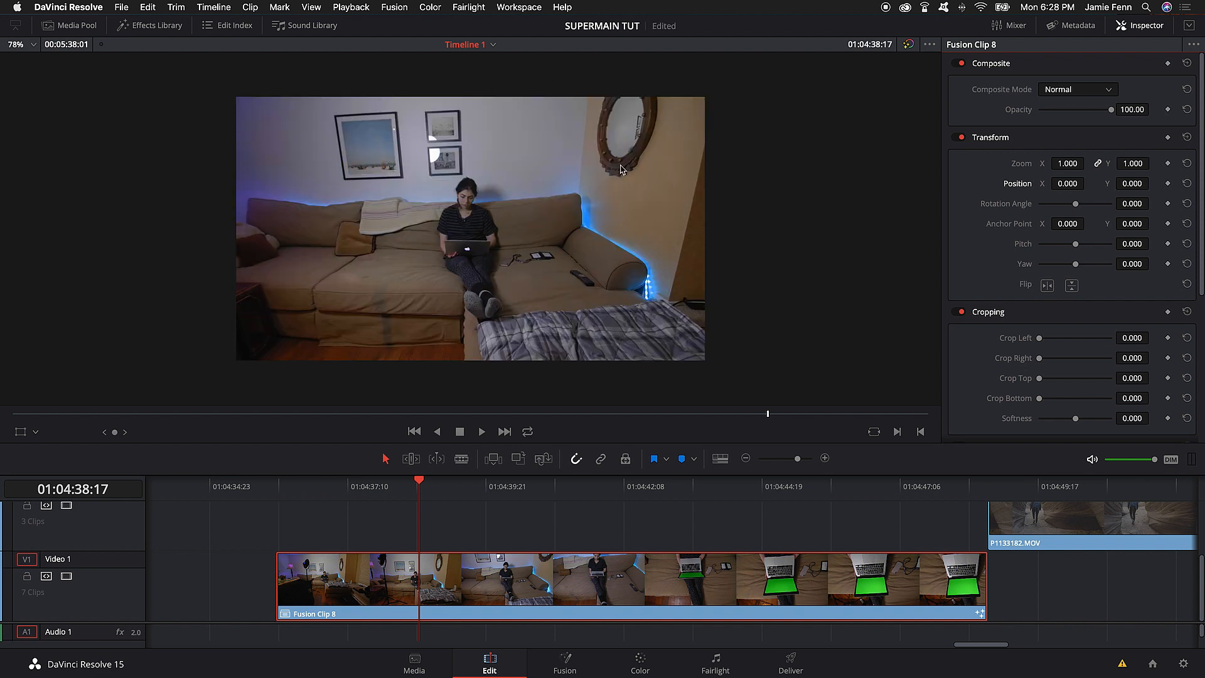
Add zoom keyframes to Fusion Clip 8 at 01:04:38:14 and at the clip's start, 01:04:36:04.
{"action": "left_click", "coordinate": [425, 482]}
{"action": "left_click_drag", "start_coordinate": [426, 483], "coordinate": [412, 489]}
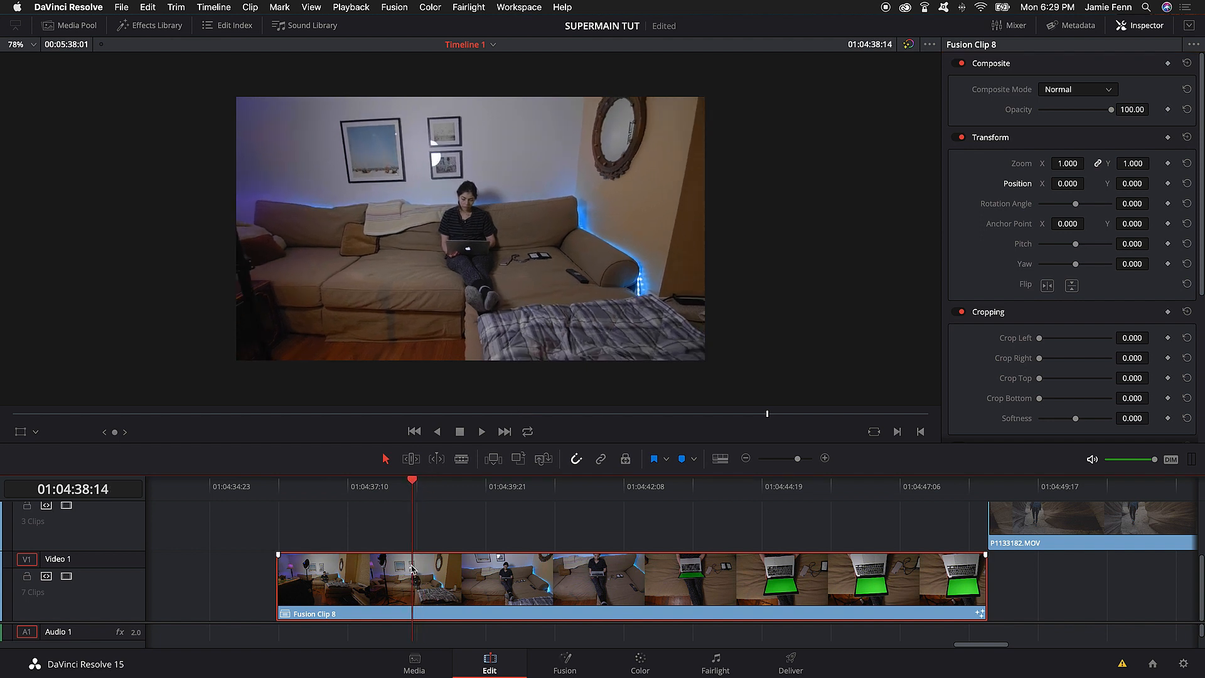
{"action": "left_click", "coordinate": [1166, 165]}
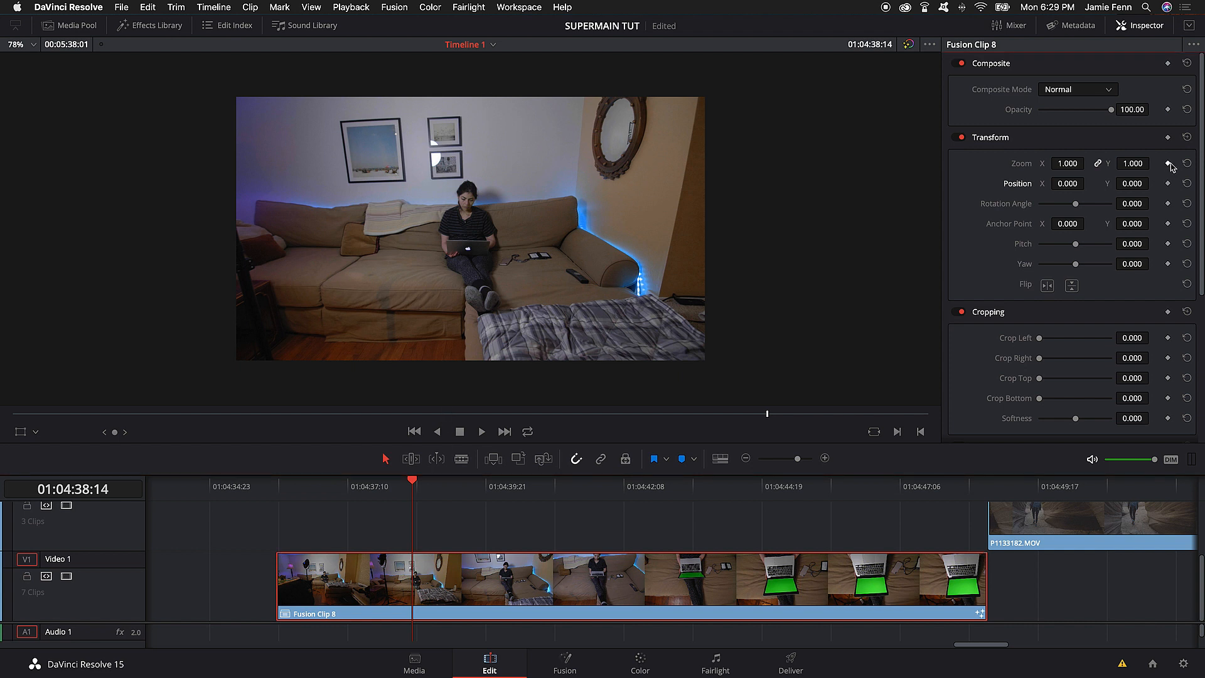
{"action": "left_click", "coordinate": [1167, 164]}
{"action": "left_click_drag", "start_coordinate": [411, 483], "coordinate": [277, 484]}
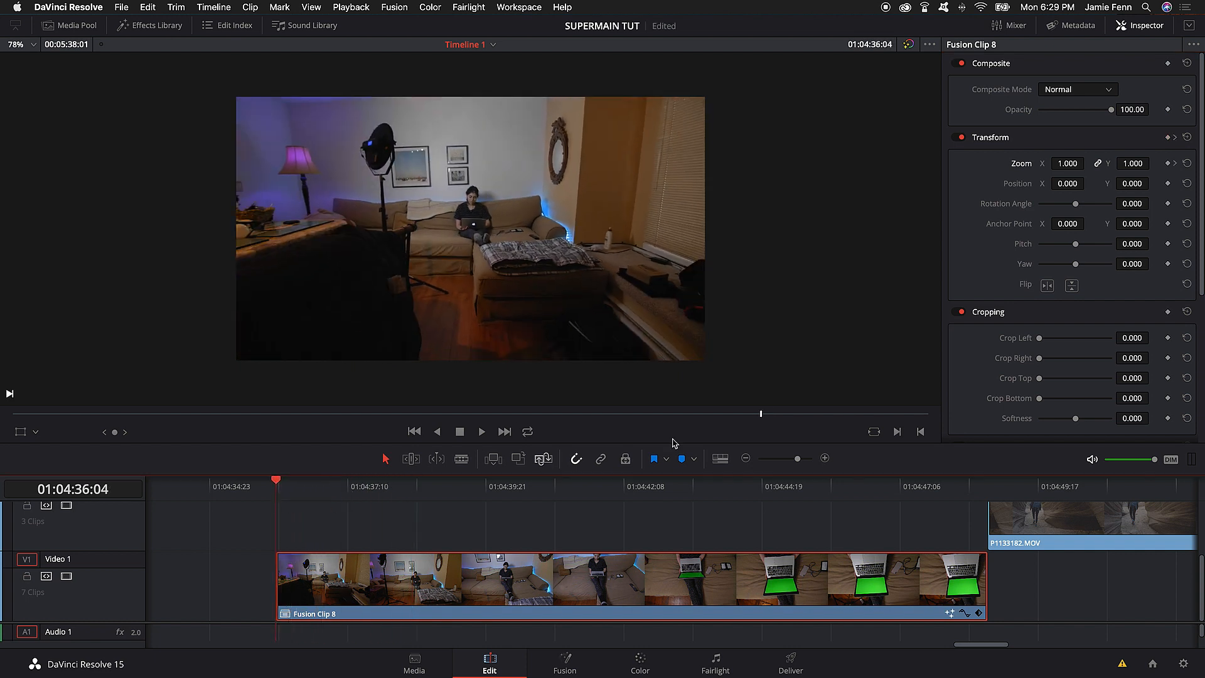
{"action": "left_click", "coordinate": [1168, 164]}
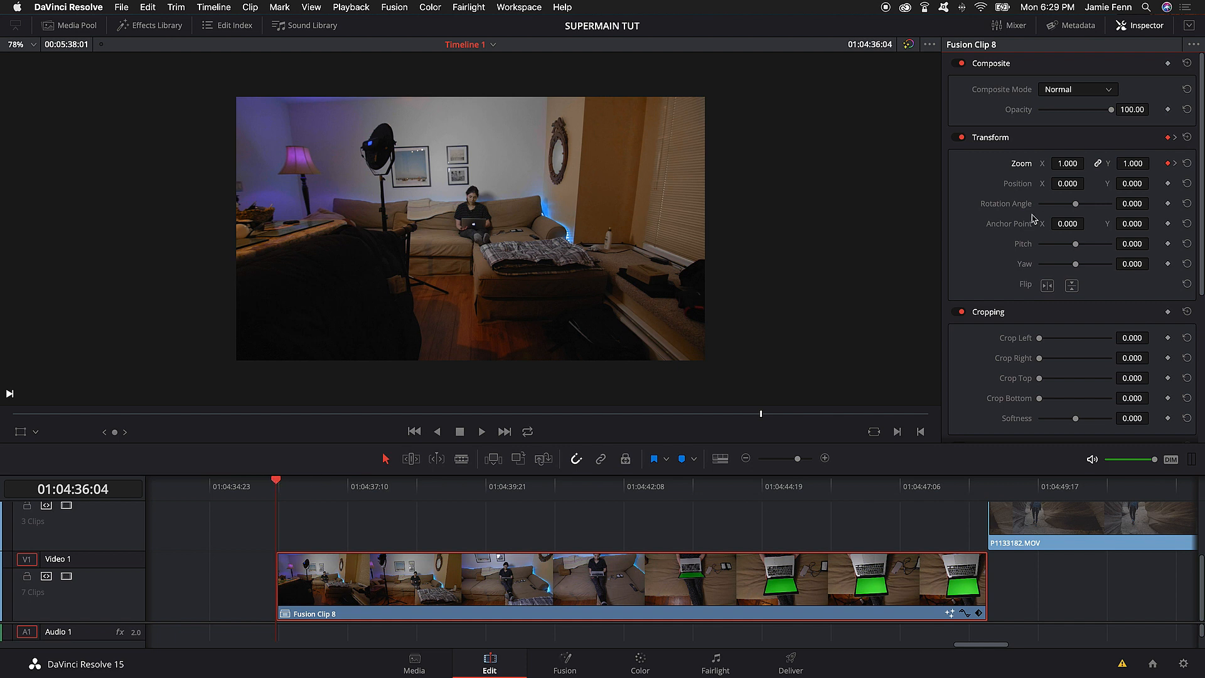
Set the zoom at the 01:04:38:14 keyframe to 1.570 and preview the zoom from the clip's start.
{"action": "left_click", "coordinate": [1175, 164]}
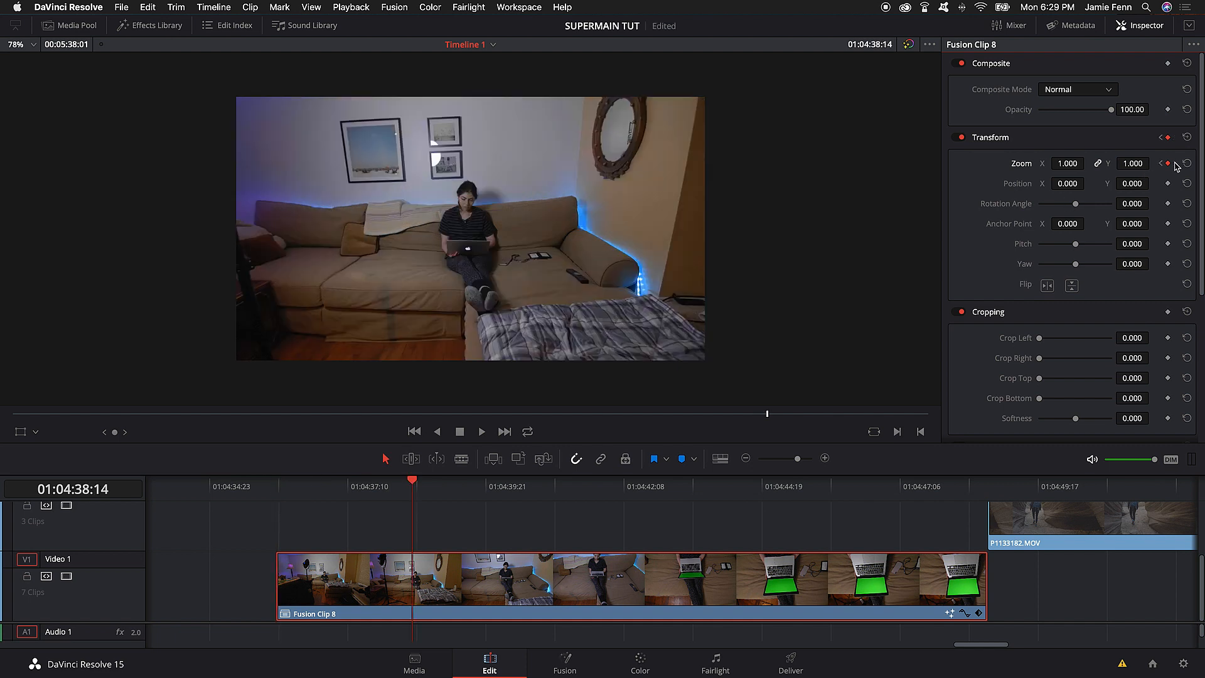
{"action": "left_click_drag", "start_coordinate": [1069, 163], "coordinate": [1086, 163]}
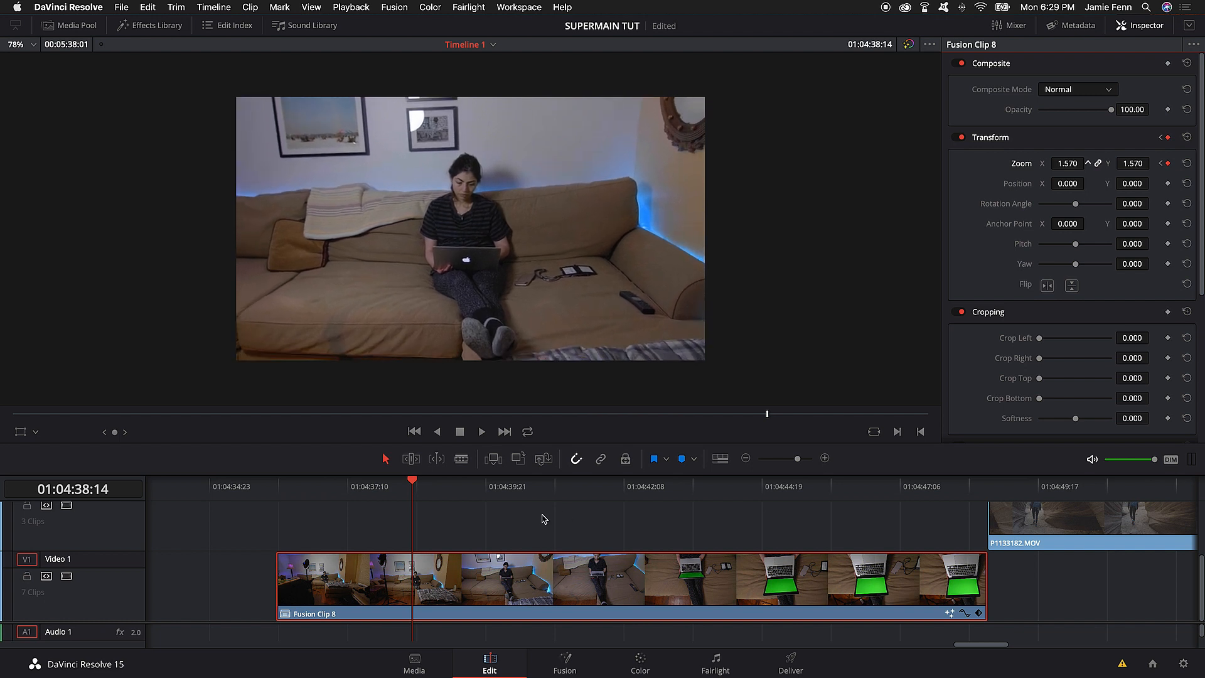
{"action": "left_click_drag", "start_coordinate": [412, 487], "coordinate": [277, 489]}
{"action": "key", "text": "space"}
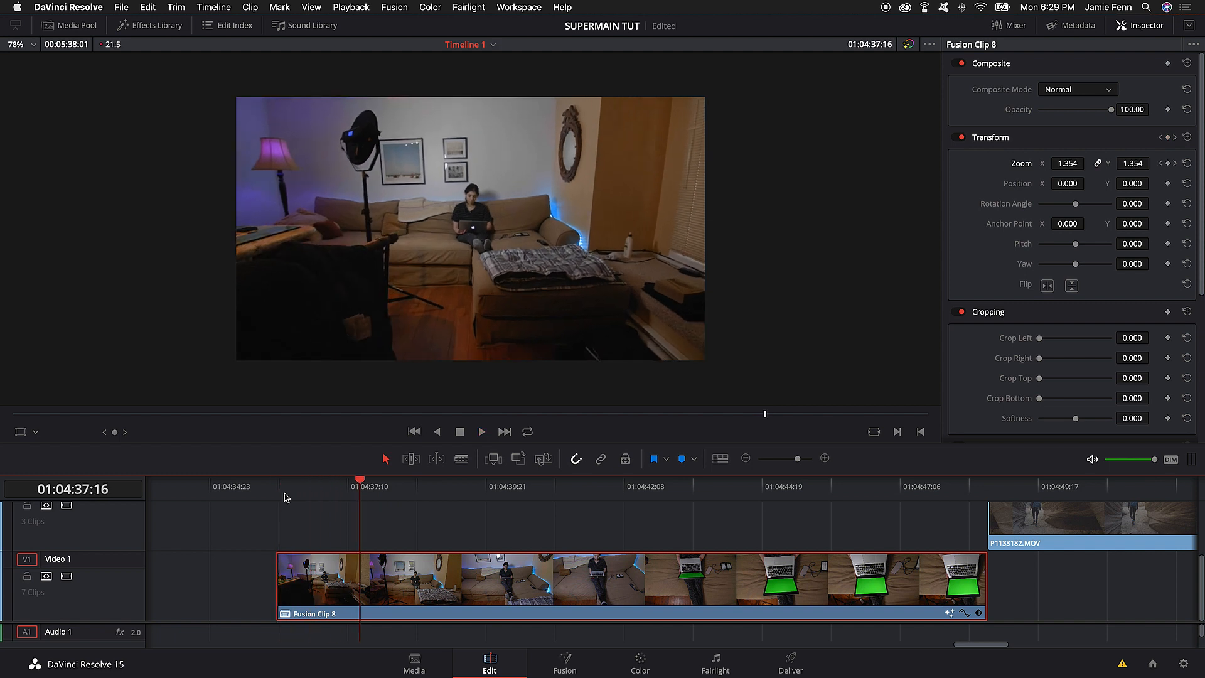
{"action": "key", "text": "space"}
{"action": "mouse_move", "coordinate": [367, 481]}
{"action": "left_mouse_down"}
{"action": "mouse_move", "coordinate": [290, 502]}
{"action": "mouse_move", "coordinate": [376, 500]}
{"action": "left_mouse_up"}
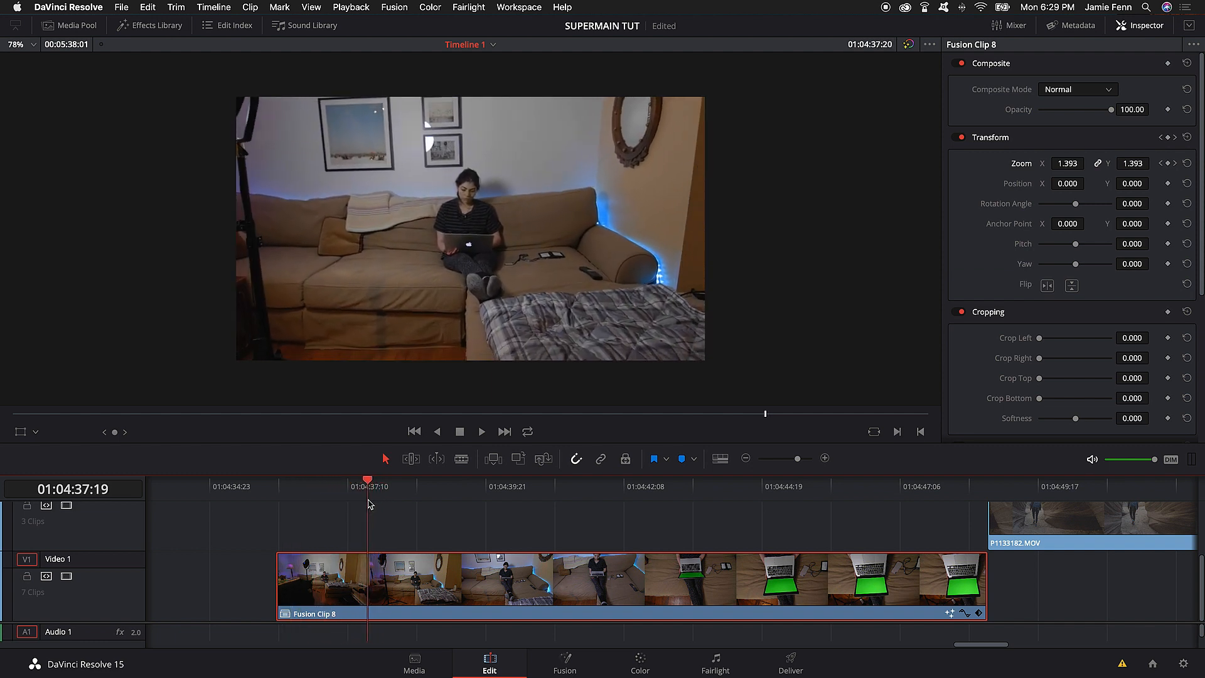
Add rotation angle keyframes to Fusion Clip 8 at 01:04:38:14 and 01:04:44:23.
{"action": "left_click", "coordinate": [1174, 164]}
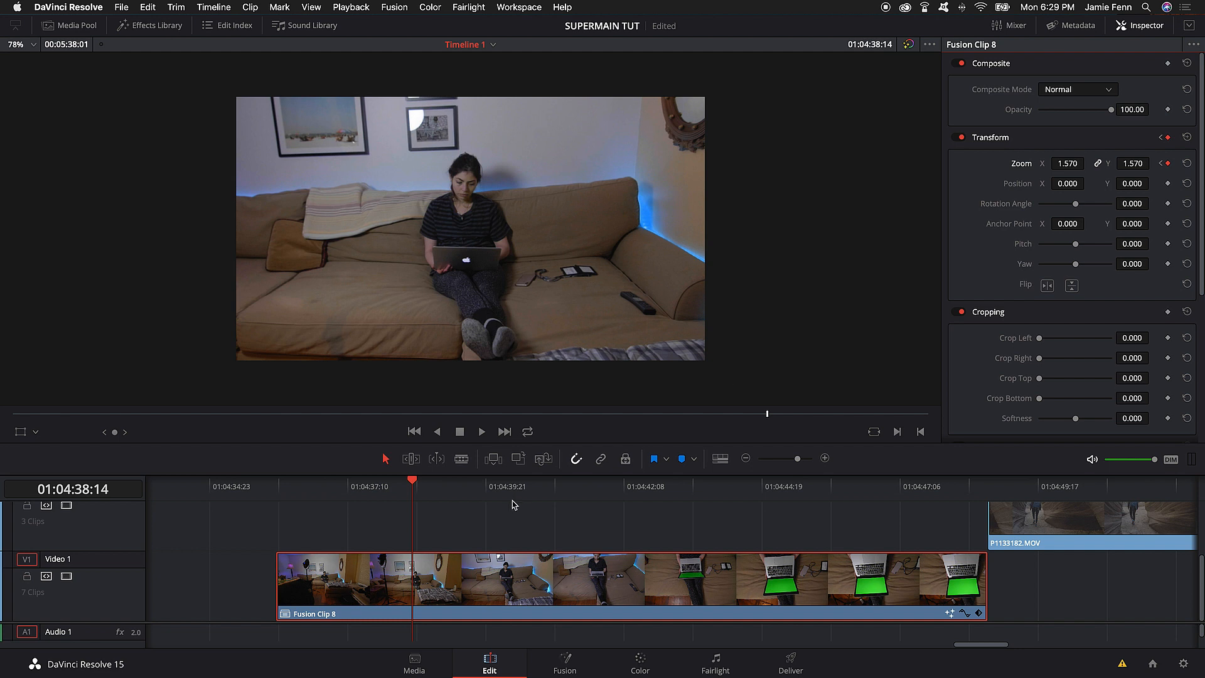
{"action": "left_click", "coordinate": [1168, 204]}
{"action": "left_click_drag", "start_coordinate": [415, 488], "coordinate": [772, 516]}
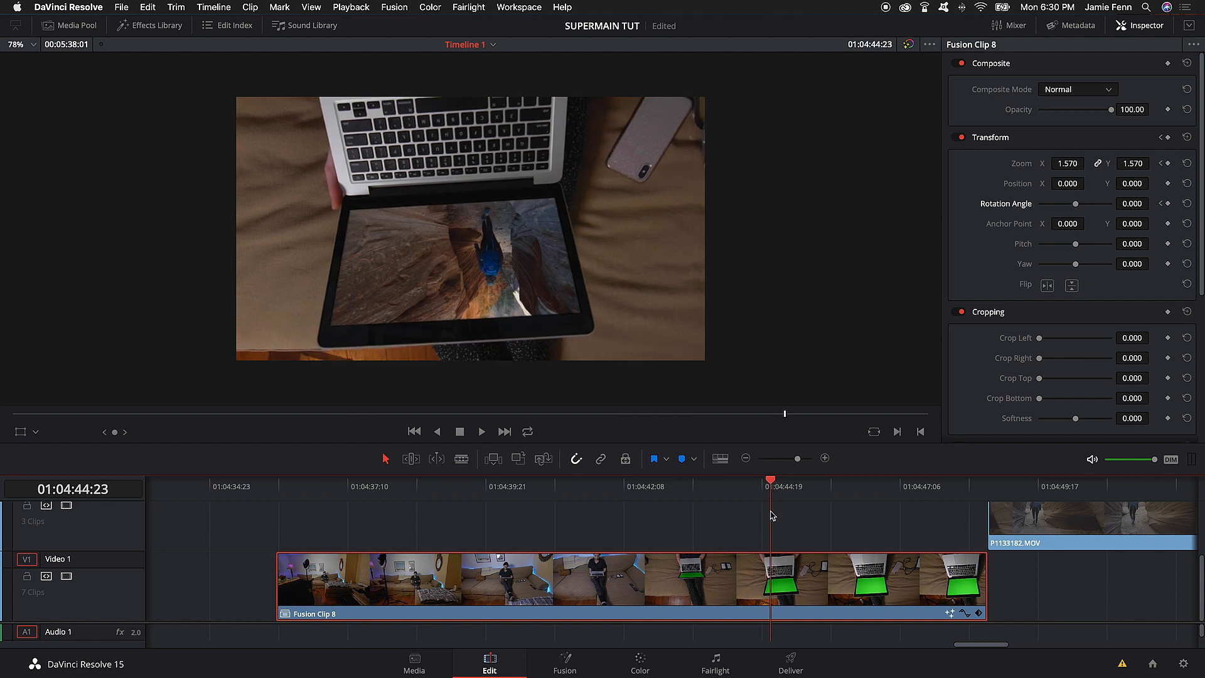
{"action": "left_click", "coordinate": [1168, 204]}
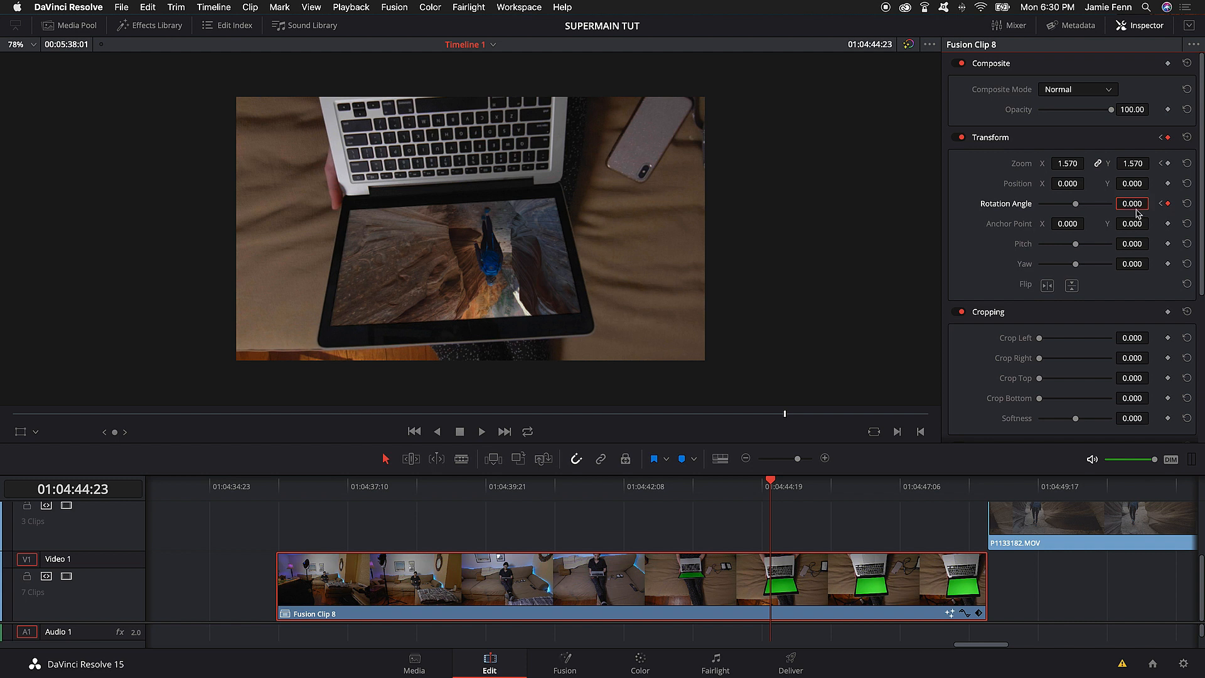
Set the rotation angle at the 01:04:44:23 keyframe to 180 and scrub through the clip to check the rotation.
{"action": "double_click", "coordinate": [1132, 204]}
{"action": "key", "text": "BackSpace"}
{"action": "type", "text": "180"}
{"action": "key", "text": "Return"}
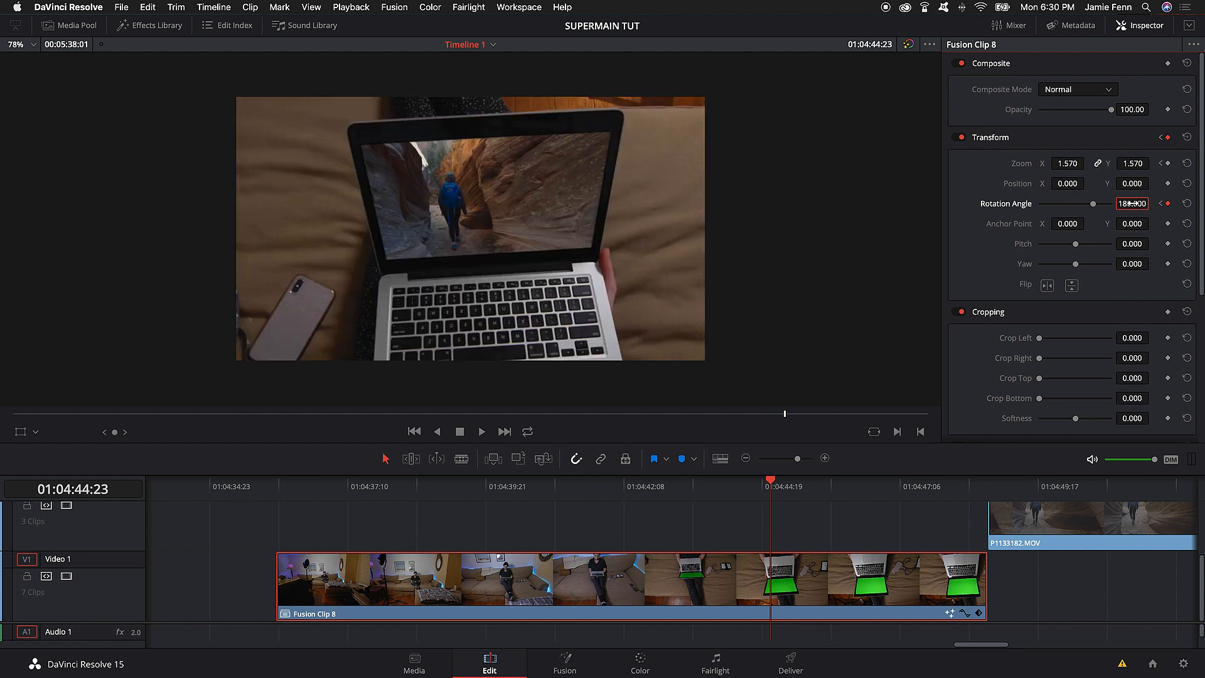
{"action": "left_click_drag", "start_coordinate": [770, 483], "coordinate": [298, 488]}
{"action": "left_click_drag", "start_coordinate": [318, 486], "coordinate": [654, 533]}
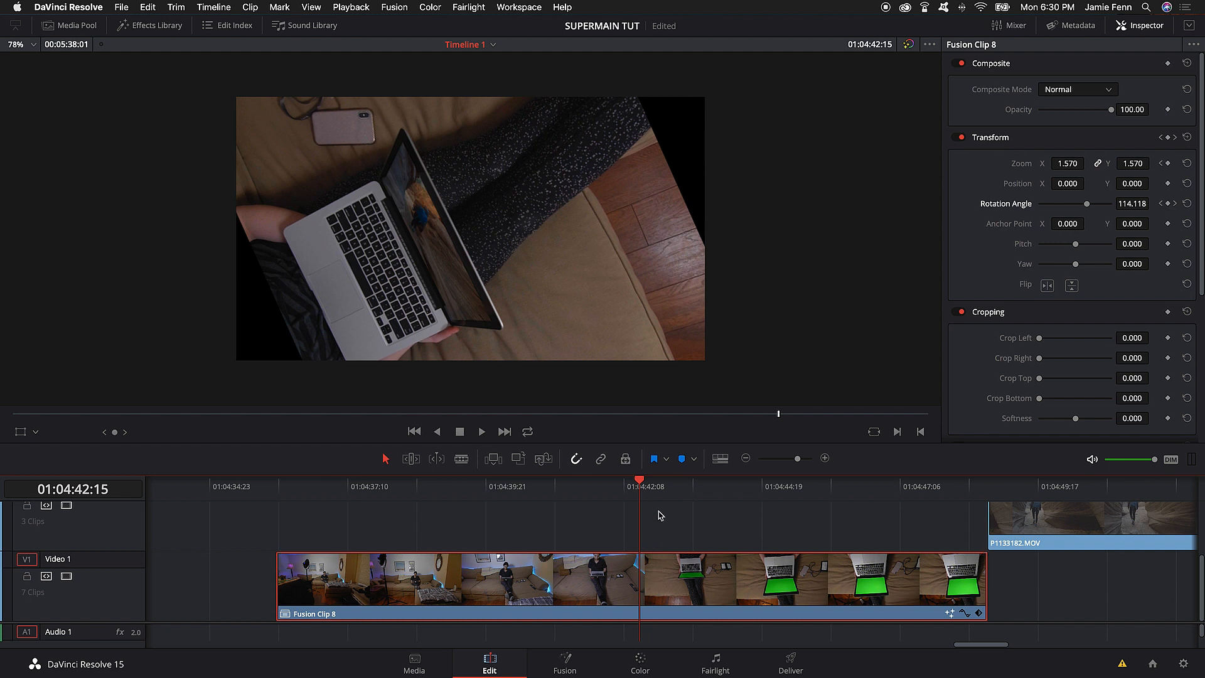
Enlarge the timeline area and show Fusion Clip 8's Zoom X keyframe curve.
{"action": "left_click_drag", "start_coordinate": [662, 473], "coordinate": [665, 417]}
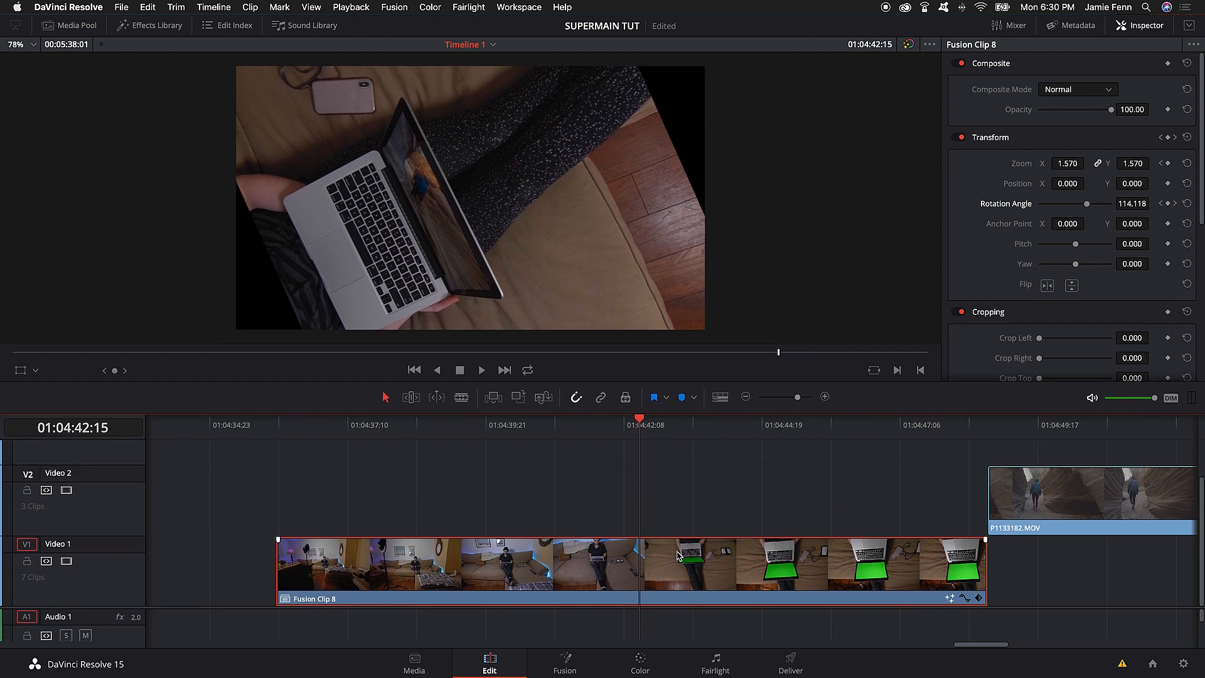
{"action": "left_click", "coordinate": [964, 599]}
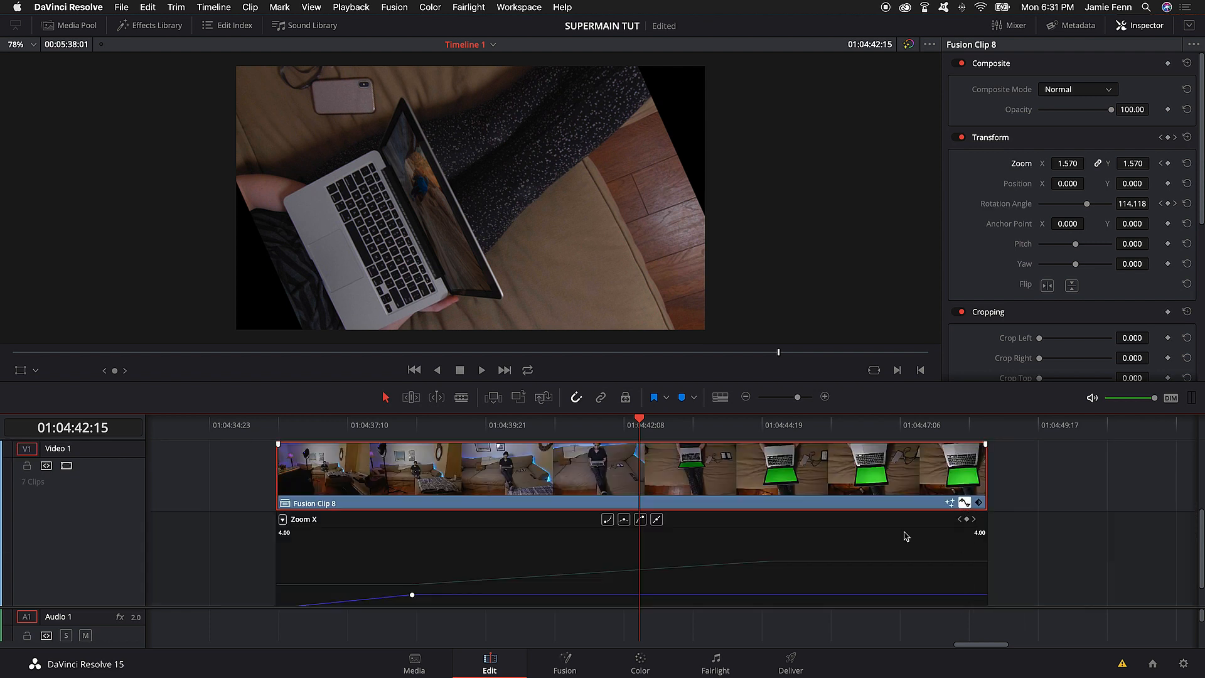
{"action": "scroll", "coordinate": [713, 571], "scroll_direction": "down", "scroll_amount": 2}
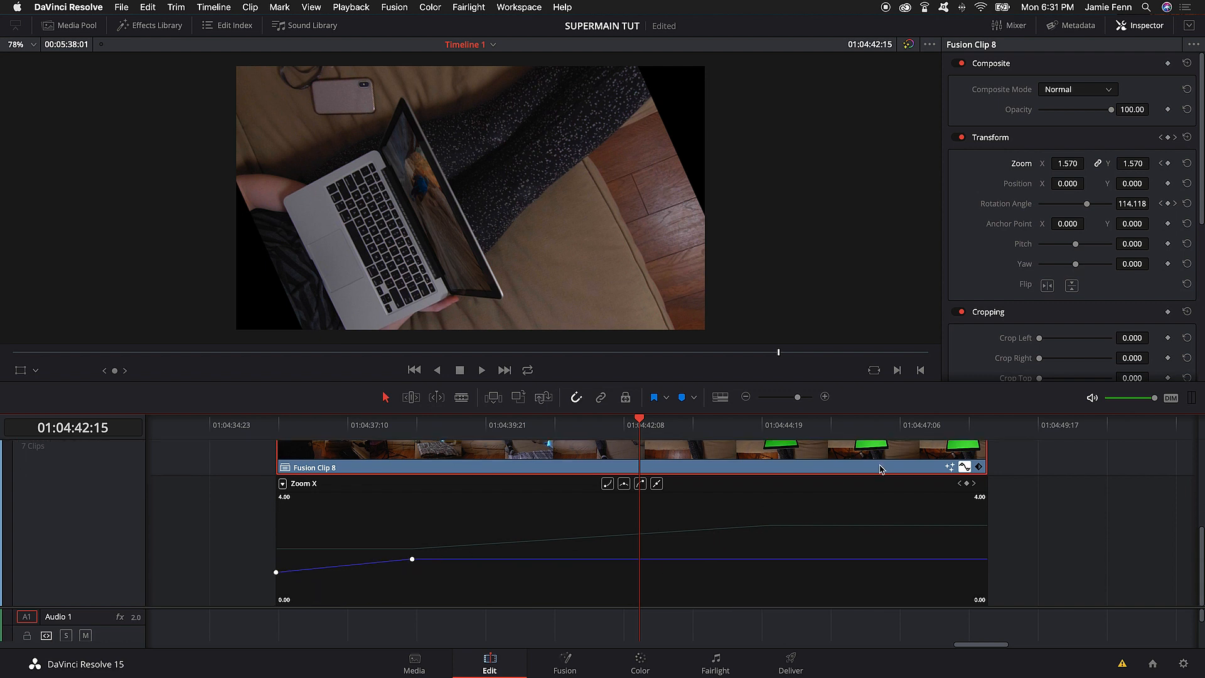
Move Fusion Clip 8's second Zoom X keyframe to 01:04:40:19 and raise its zoom to 1.997.
{"action": "left_click", "coordinate": [964, 468]}
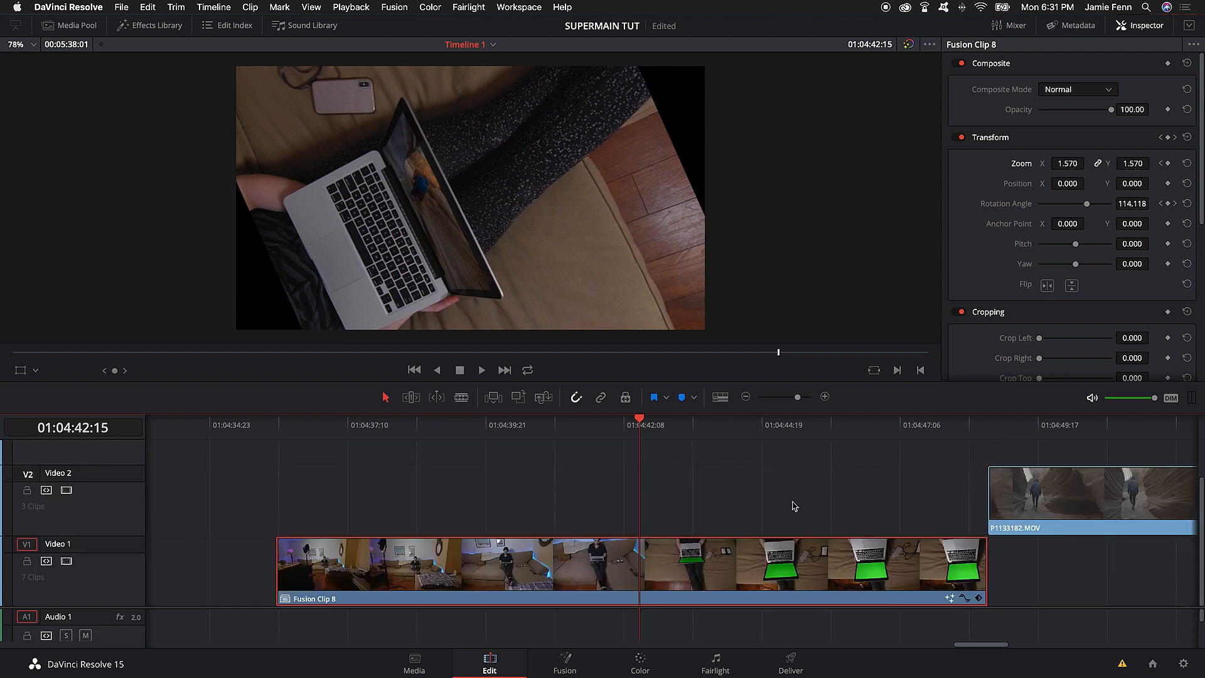
{"action": "left_click", "coordinate": [964, 598]}
{"action": "scroll", "coordinate": [545, 561], "scroll_direction": "down", "scroll_amount": 2}
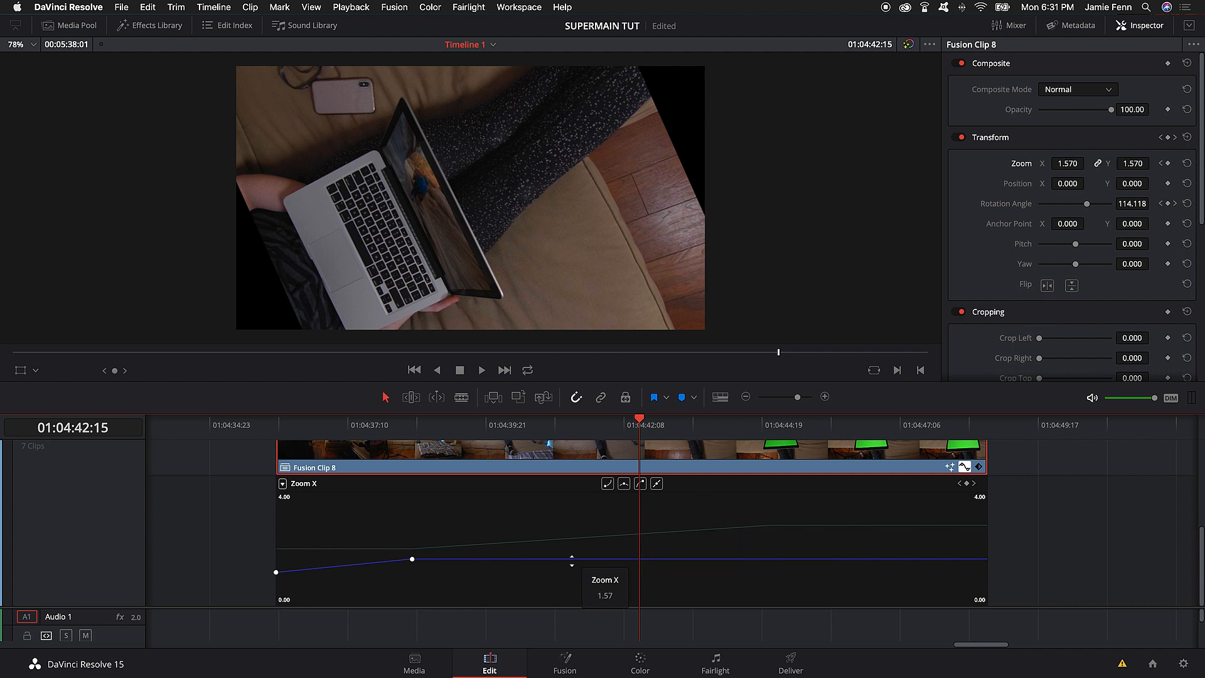
{"action": "mouse_move", "coordinate": [641, 422]}
{"action": "left_mouse_down"}
{"action": "mouse_move", "coordinate": [611, 423]}
{"action": "mouse_move", "coordinate": [646, 424]}
{"action": "left_mouse_up"}
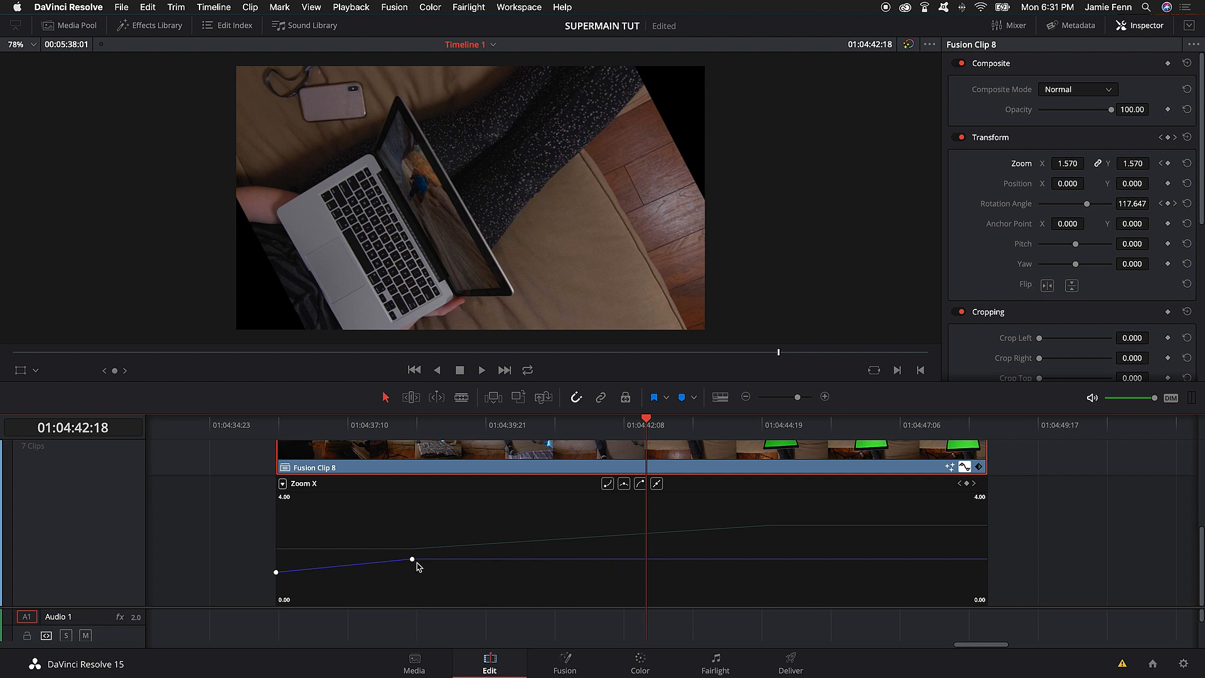
{"action": "left_click_drag", "start_coordinate": [412, 559], "coordinate": [536, 549]}
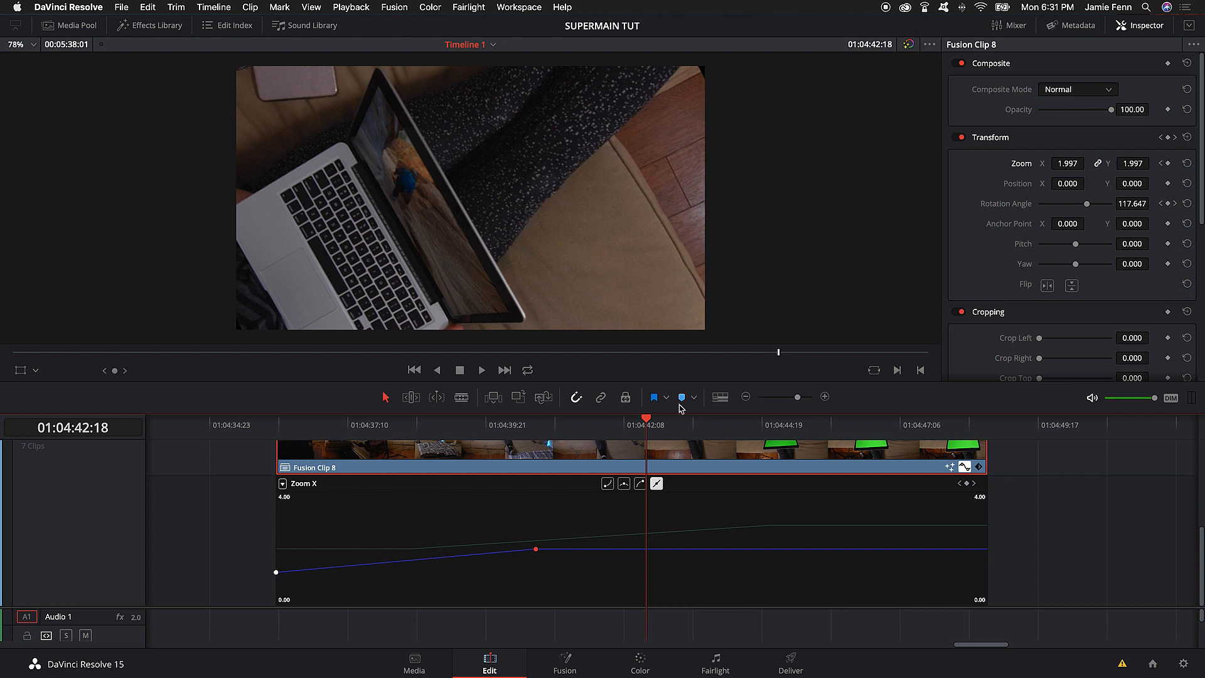
{"action": "left_click_drag", "start_coordinate": [651, 425], "coordinate": [528, 450]}
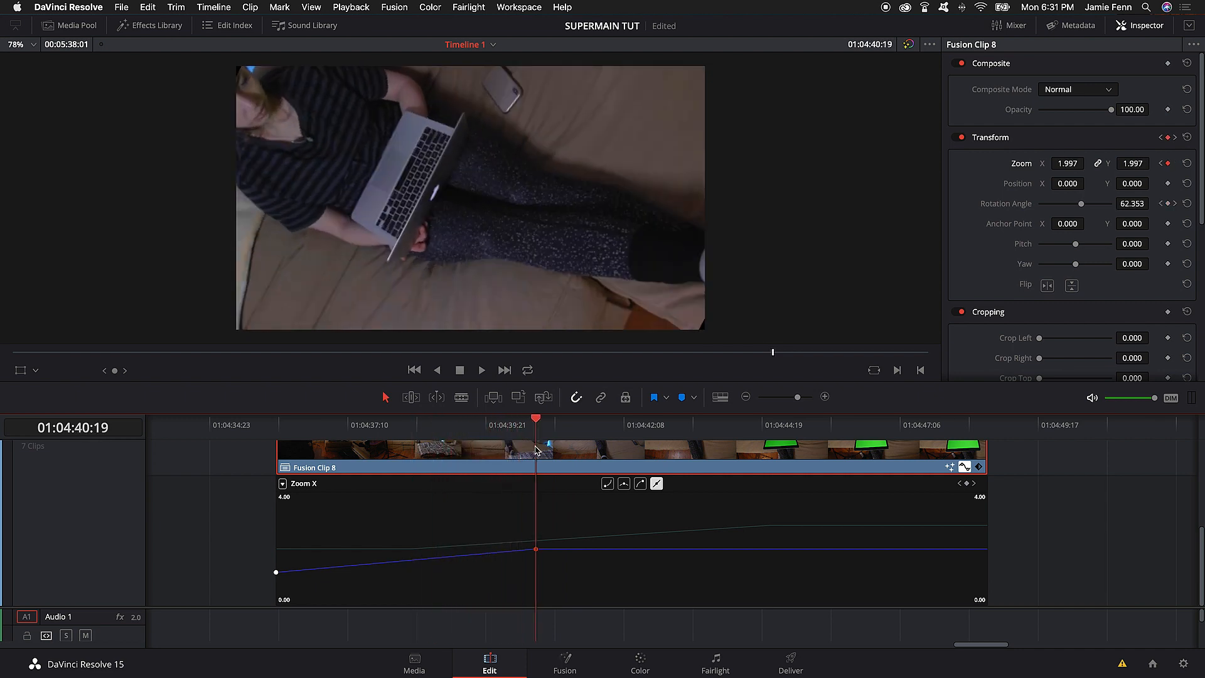
Add a zoom keyframe at 01:04:45:05, lower it to 1.517, and preview the zoom back out.
{"action": "left_click_drag", "start_coordinate": [544, 425], "coordinate": [784, 411]}
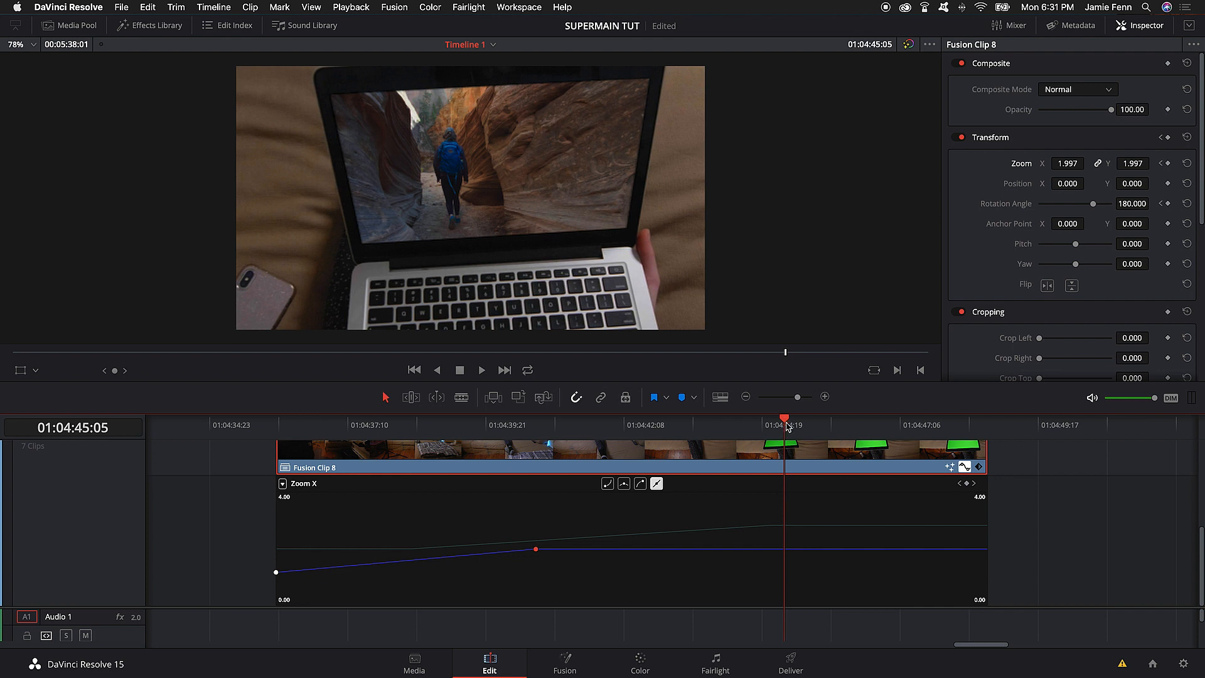
{"action": "left_click", "coordinate": [1169, 163]}
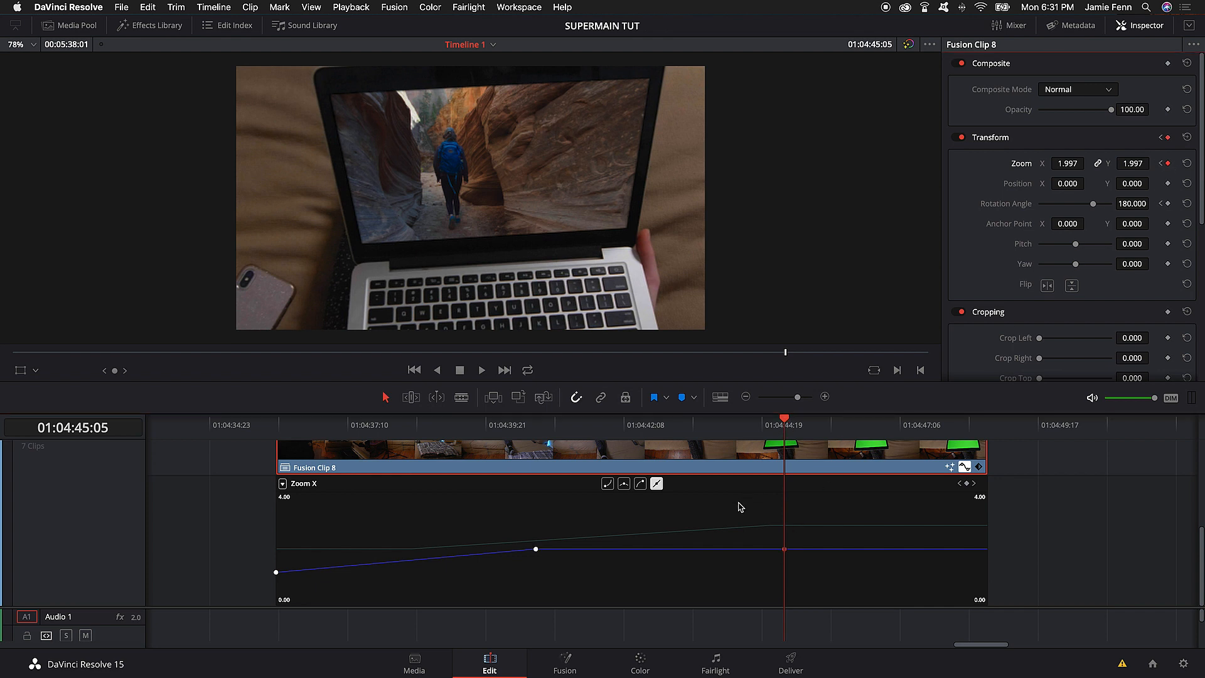
{"action": "left_click_drag", "start_coordinate": [785, 549], "coordinate": [785, 562]}
{"action": "left_click_drag", "start_coordinate": [784, 423], "coordinate": [500, 426]}
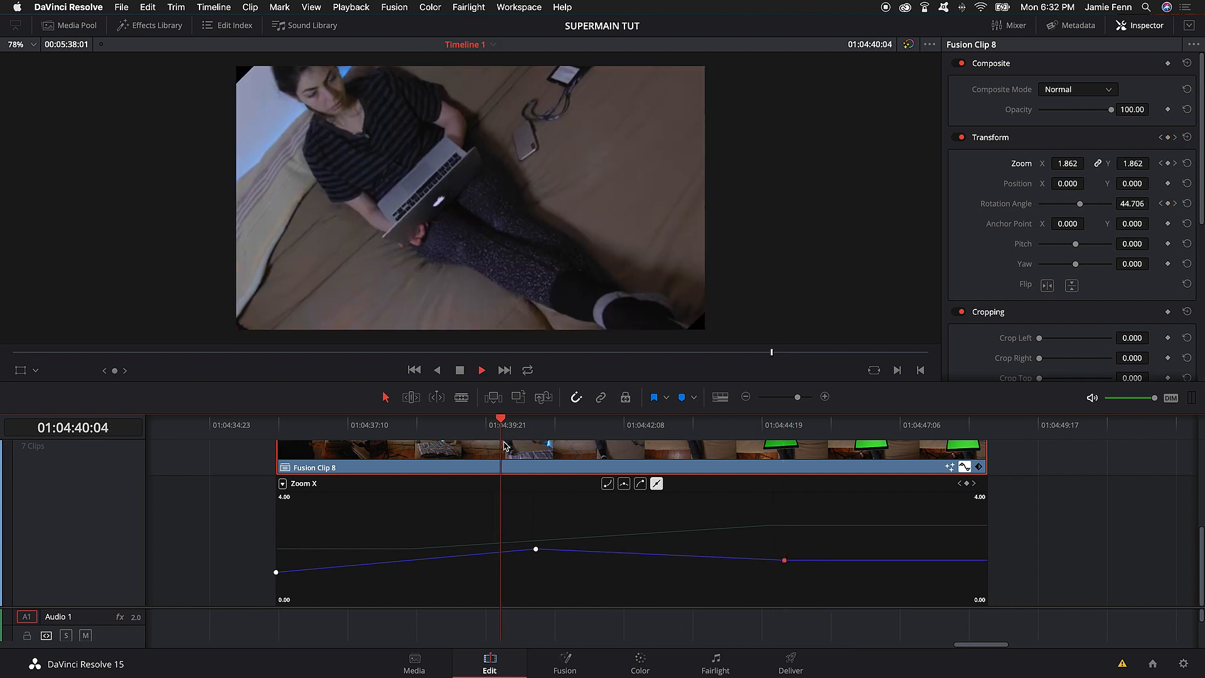
{"action": "key", "text": "space"}
{"action": "left_click_drag", "start_coordinate": [590, 431], "coordinate": [771, 428]}
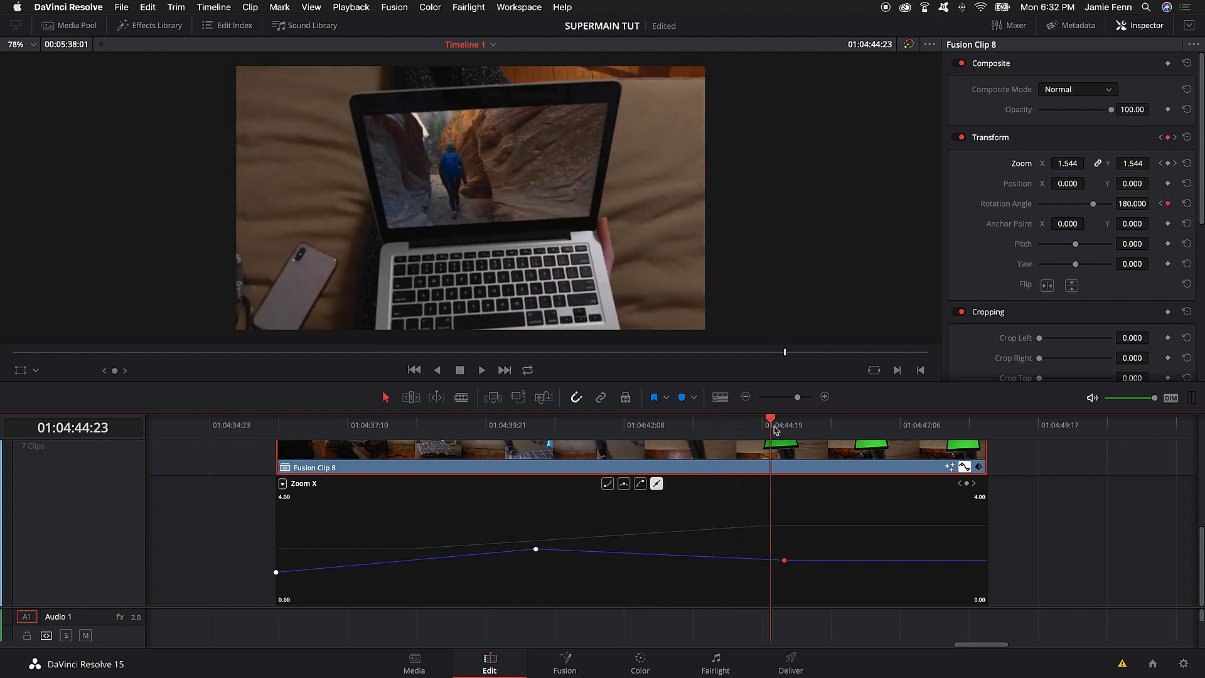
Set the zoom keyframe at 01:04:40:19 to Ease In and Out.
{"action": "left_click", "coordinate": [504, 427]}
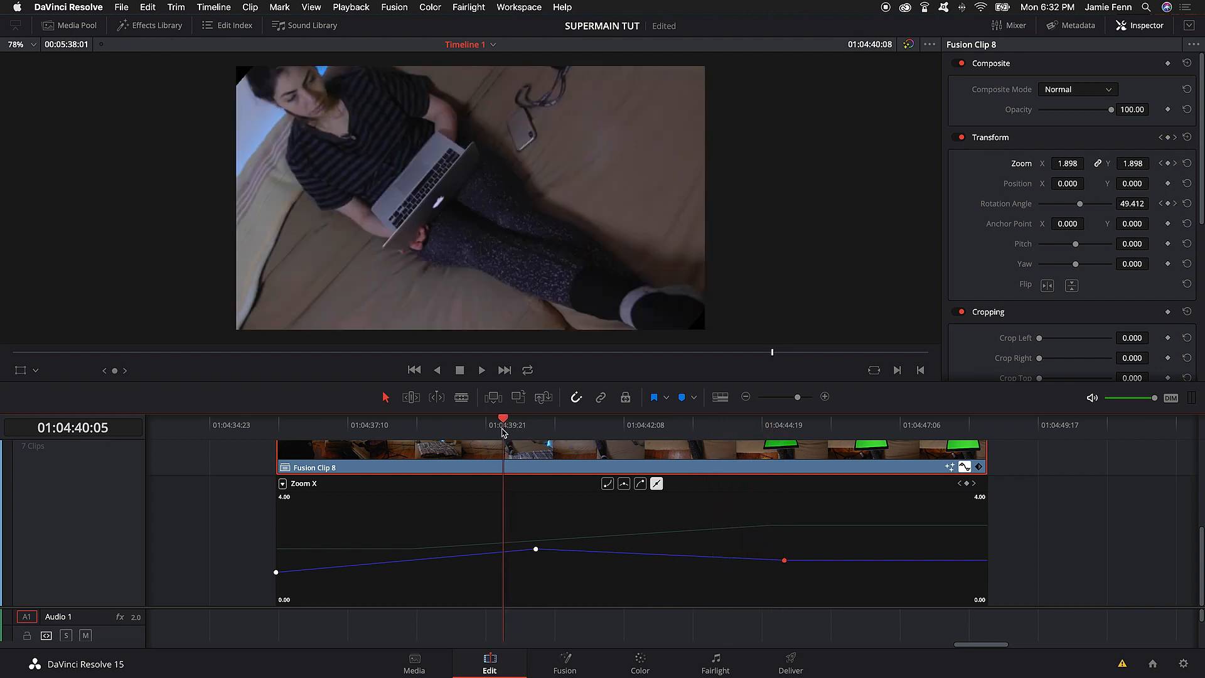
{"action": "left_click", "coordinate": [524, 425]}
{"action": "left_click_drag", "start_coordinate": [523, 424], "coordinate": [535, 425]}
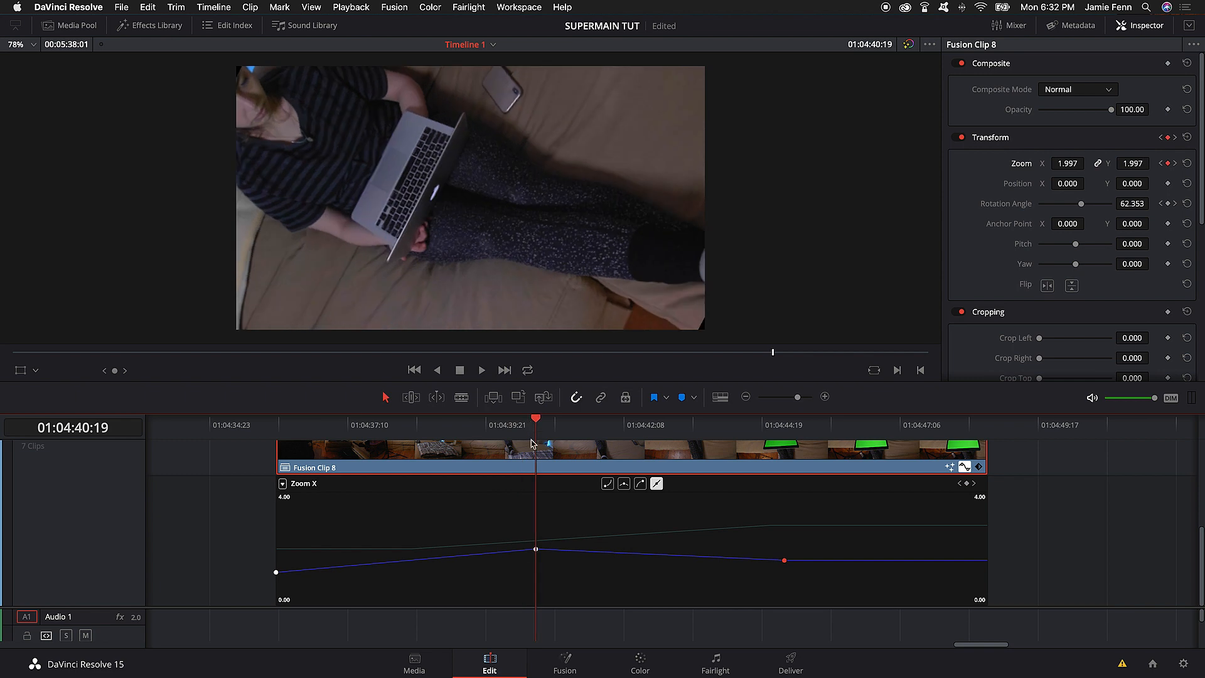
{"action": "left_click", "coordinate": [536, 549]}
{"action": "right_click", "coordinate": [535, 550]}
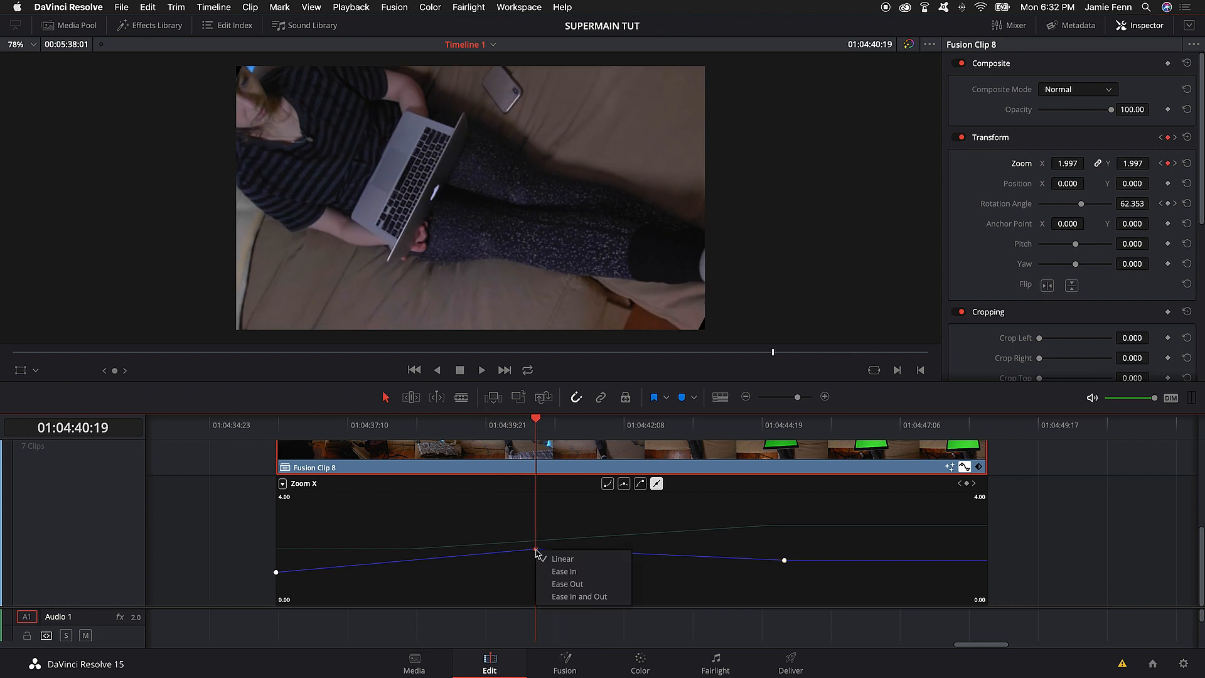
{"action": "left_click", "coordinate": [563, 597]}
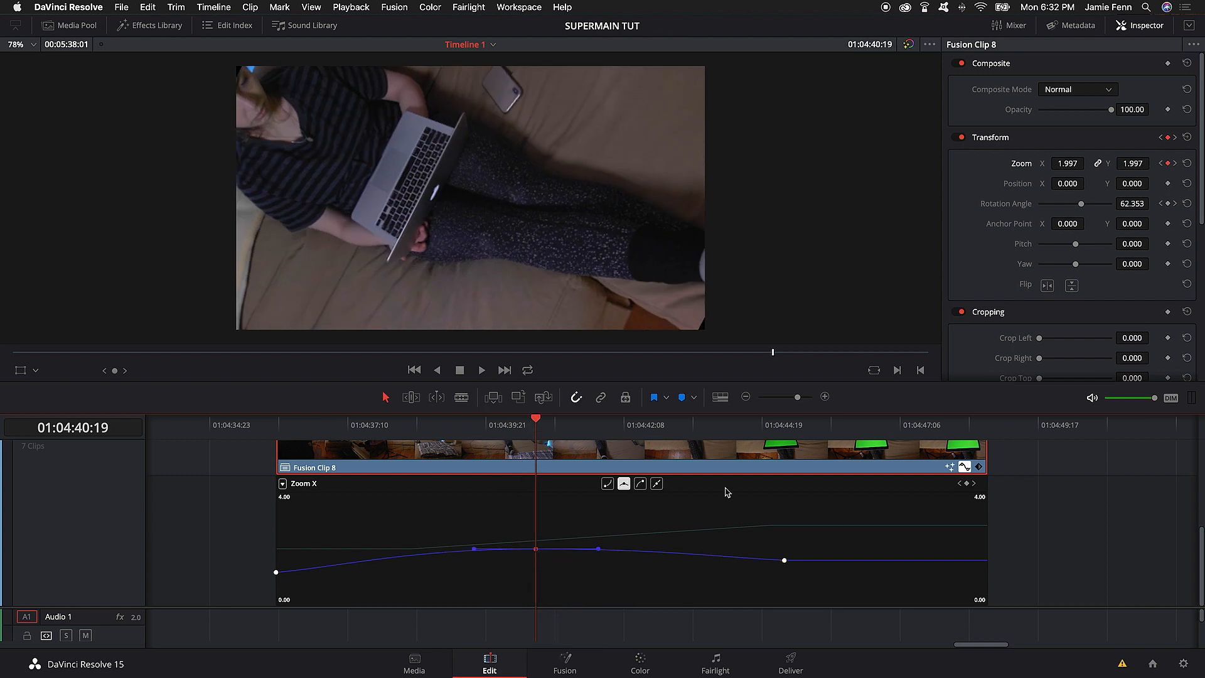
Set the zoom keyframe at 01:04:45:05 to Ease In and preview the smoothed zoom.
{"action": "left_click_drag", "start_coordinate": [734, 435], "coordinate": [785, 427]}
{"action": "left_click", "coordinate": [784, 560]}
{"action": "right_click", "coordinate": [784, 561]}
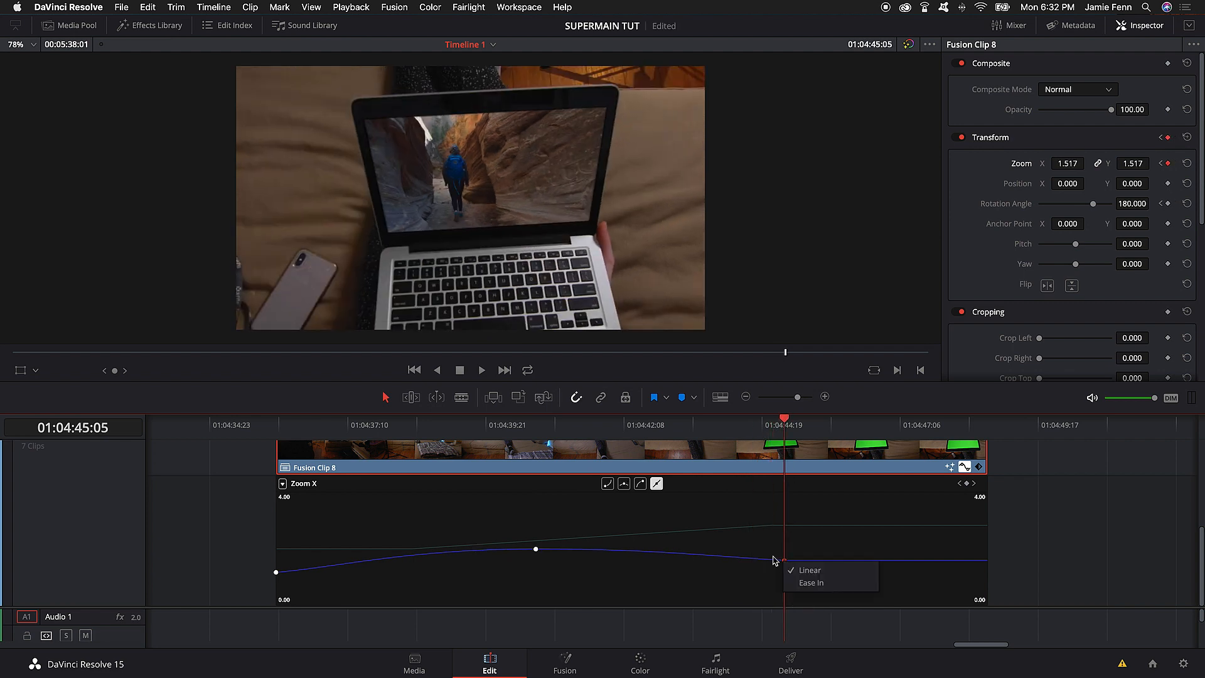
{"action": "left_click", "coordinate": [812, 583]}
{"action": "left_click_drag", "start_coordinate": [604, 429], "coordinate": [437, 426]}
{"action": "key", "text": "space"}
{"action": "left_click_drag", "start_coordinate": [519, 427], "coordinate": [741, 433]}
{"action": "key", "text": "space"}
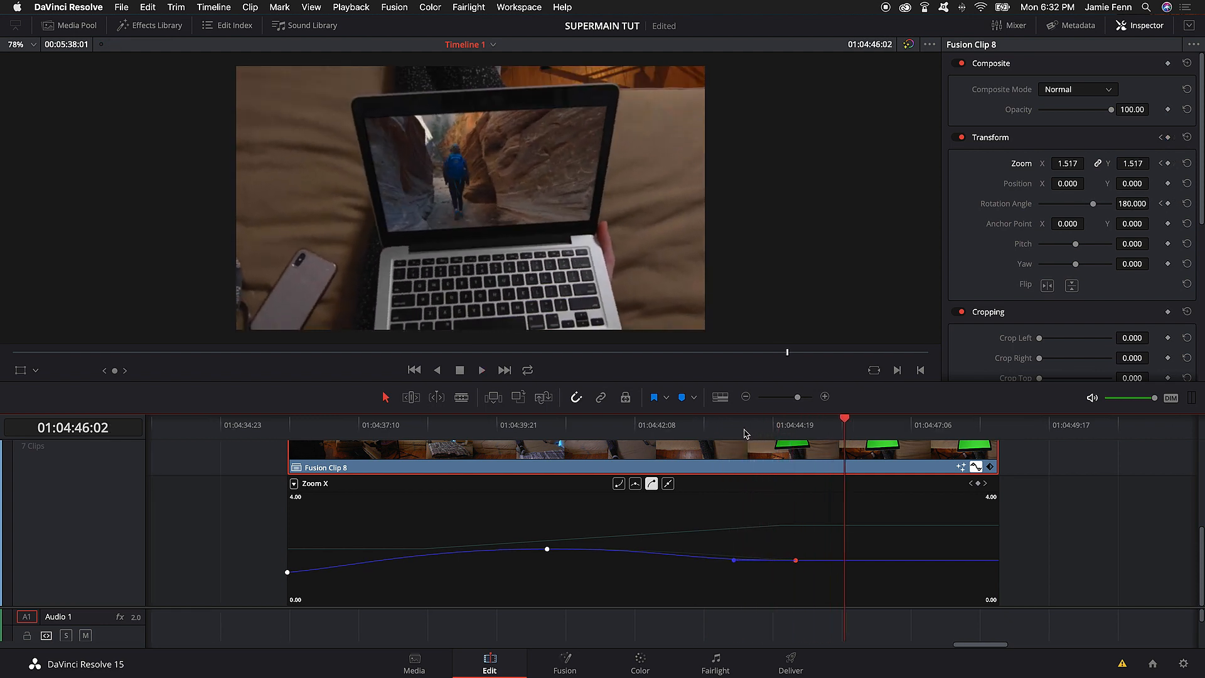
{"action": "mouse_move", "coordinate": [845, 423]}
{"action": "left_mouse_down"}
{"action": "mouse_move", "coordinate": [855, 424]}
{"action": "mouse_move", "coordinate": [829, 425]}
{"action": "left_mouse_up"}
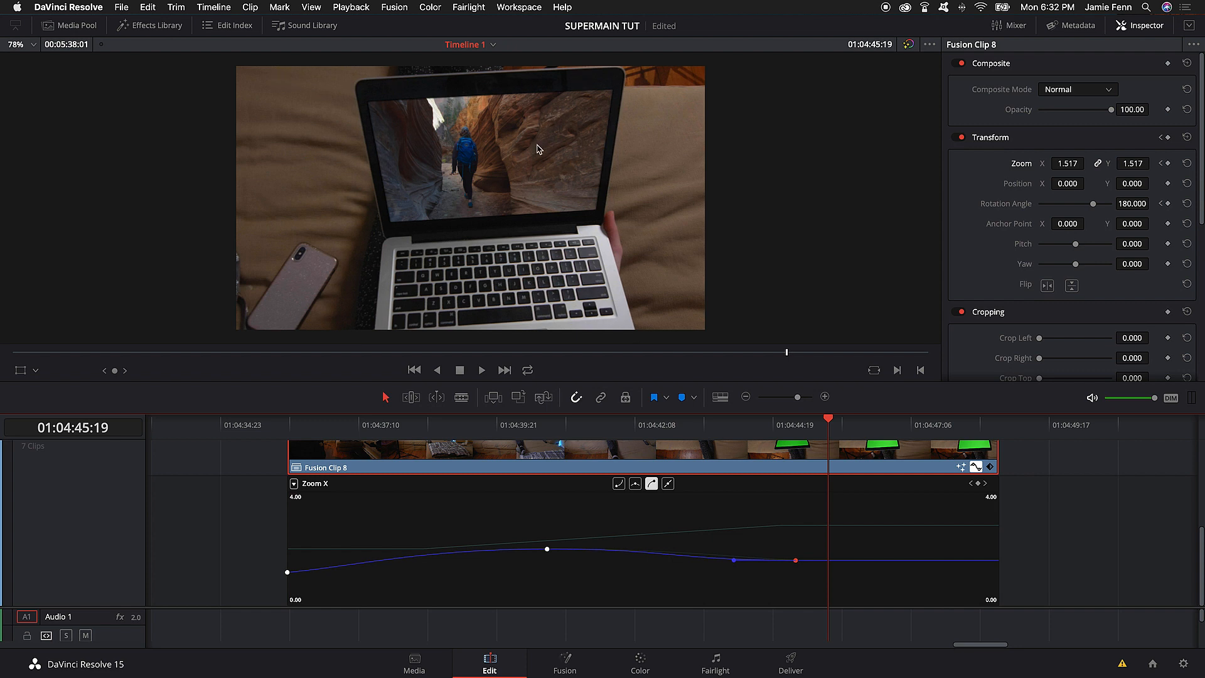
Show the Rotation Angle curve and set the rotation at the 01:04:44:23 keyframe to 177.500.
{"action": "left_click", "coordinate": [813, 525]}
{"action": "left_click_drag", "start_coordinate": [831, 427], "coordinate": [783, 429]}
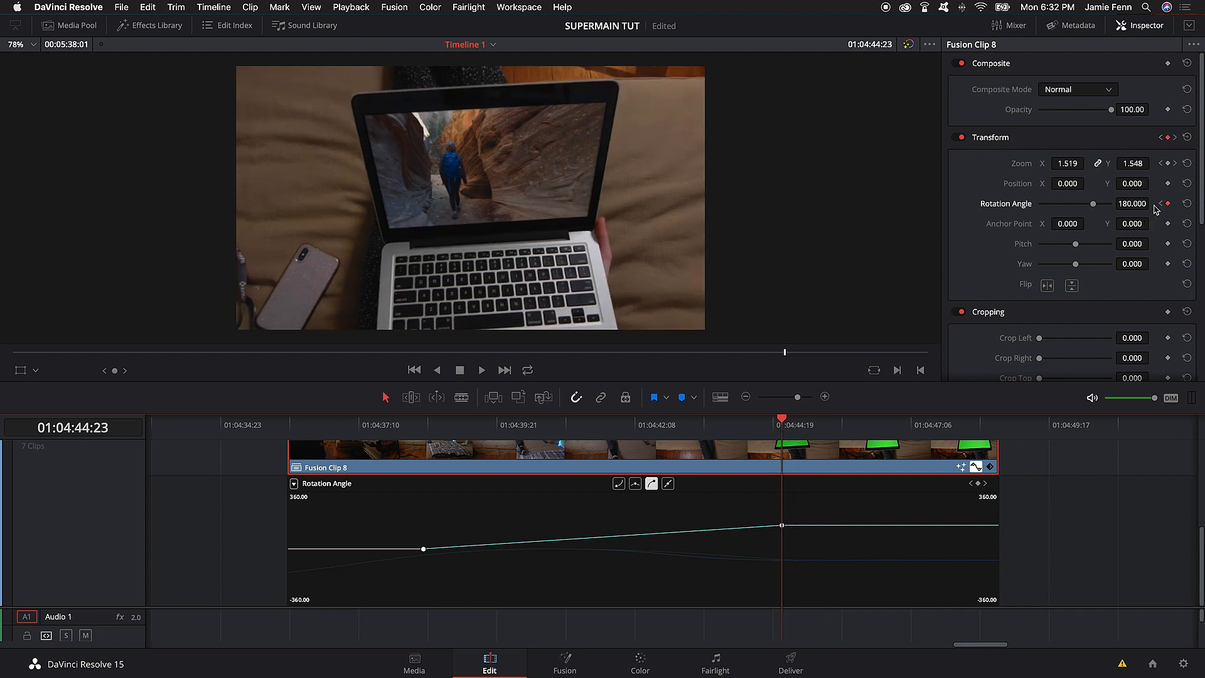
{"action": "left_click_drag", "start_coordinate": [1132, 203], "coordinate": [1116, 203]}
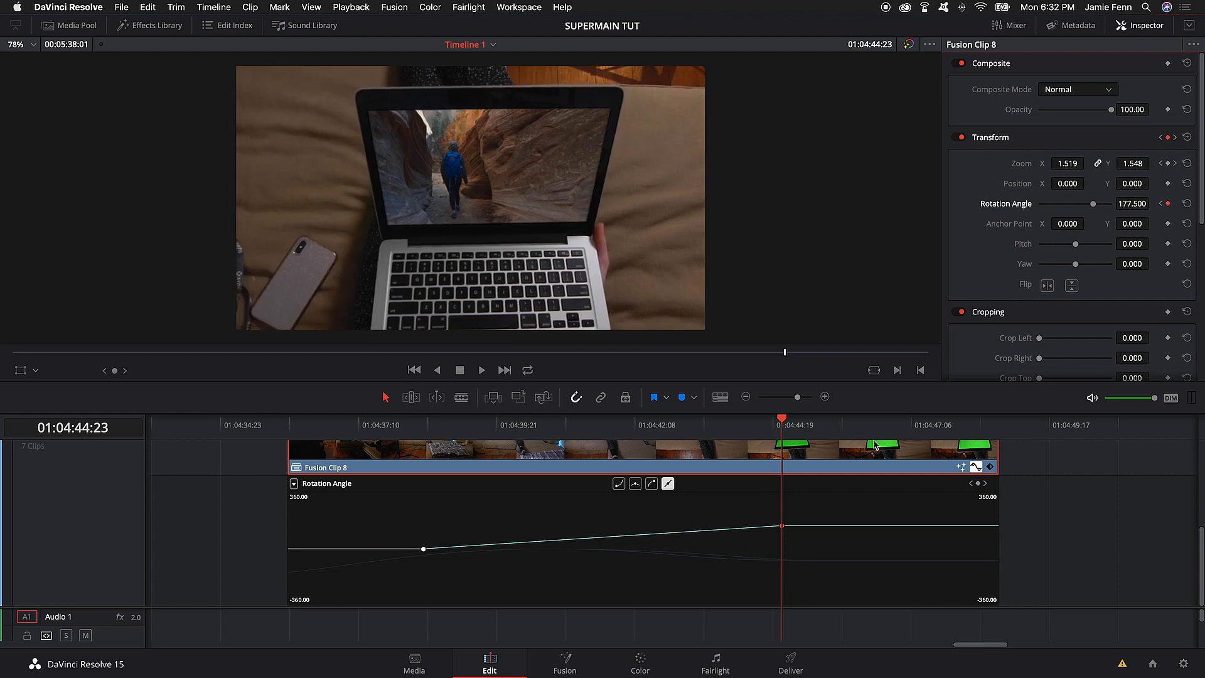
Apply Ease In to the last rotation keyframe and Ease Out to the first, and scrub through the rotation.
{"action": "right_click", "coordinate": [783, 526]}
{"action": "left_click", "coordinate": [812, 548]}
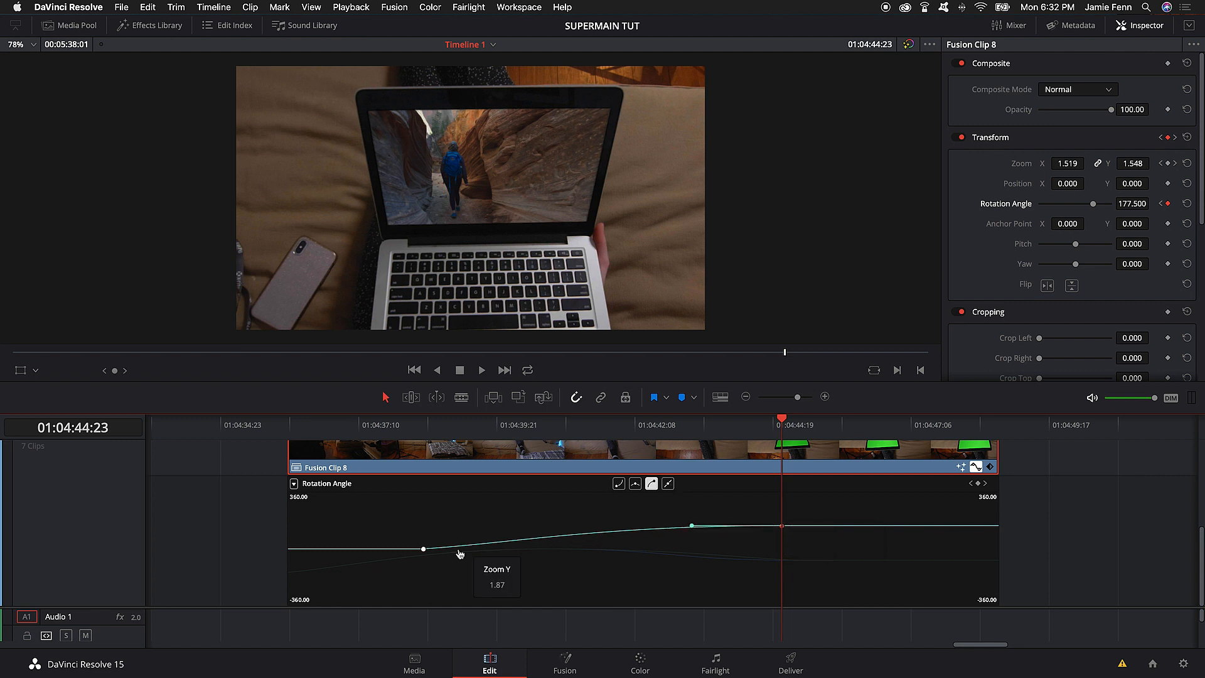
{"action": "left_click", "coordinate": [424, 546]}
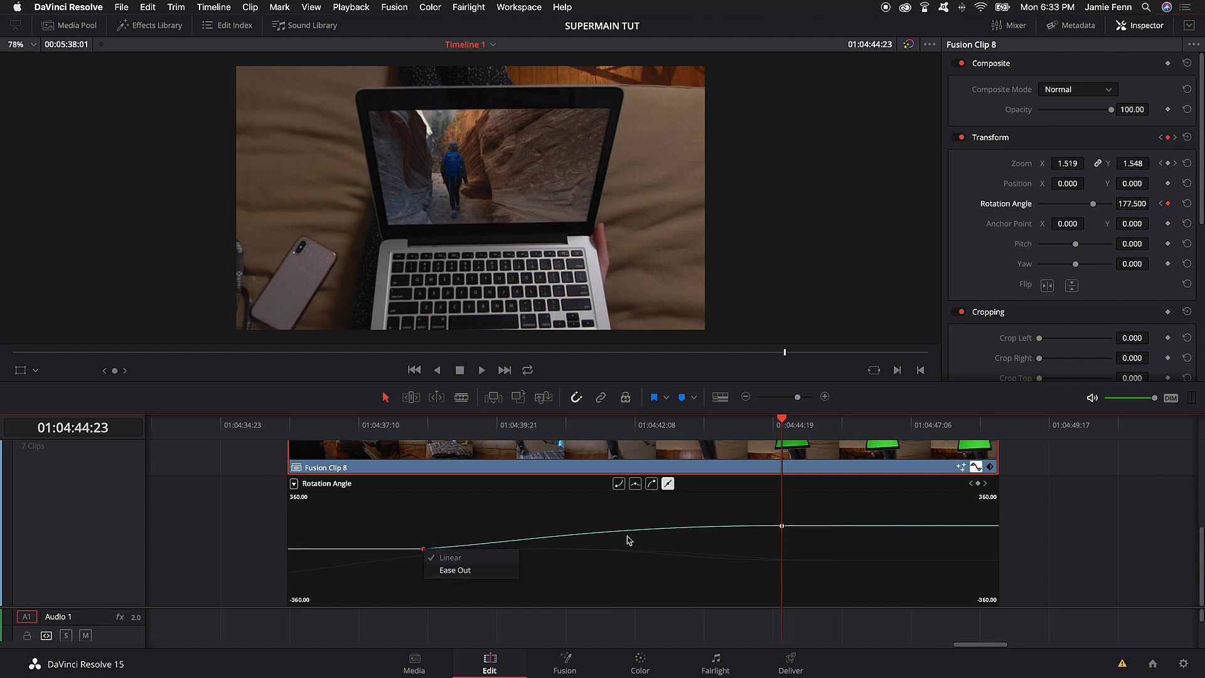
{"action": "left_click", "coordinate": [618, 483]}
{"action": "left_click_drag", "start_coordinate": [597, 421], "coordinate": [682, 430]}
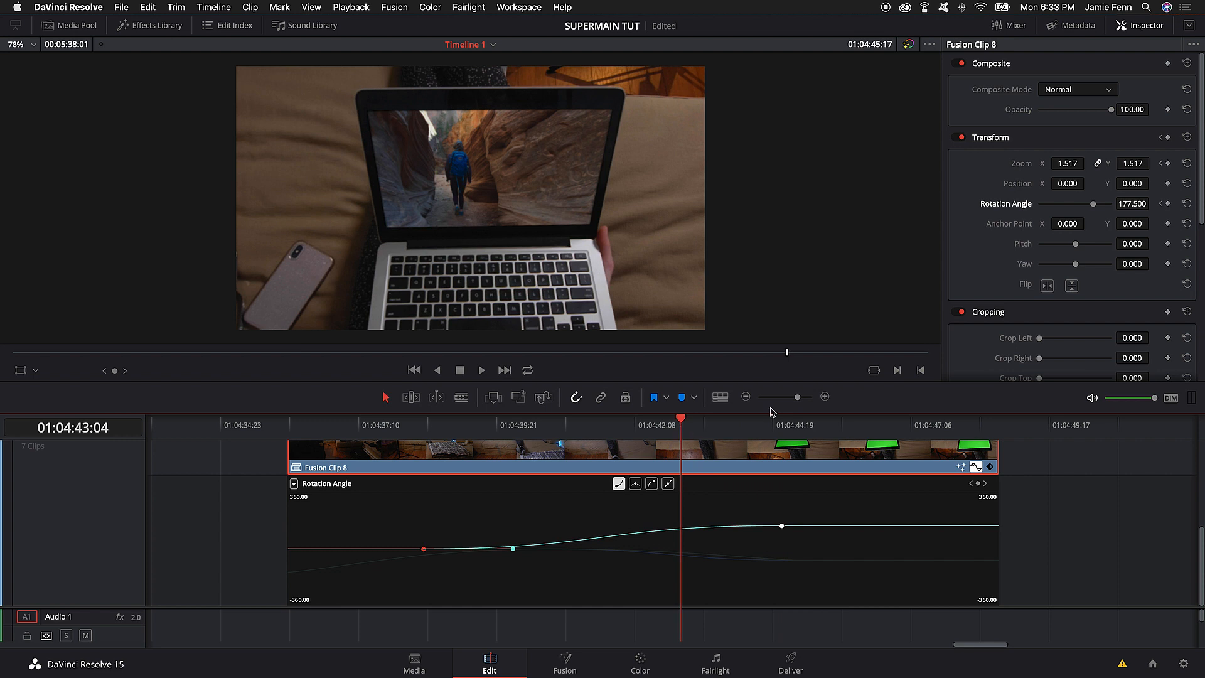
{"action": "scroll", "coordinate": [698, 442], "scroll_direction": "up", "scroll_amount": 3}
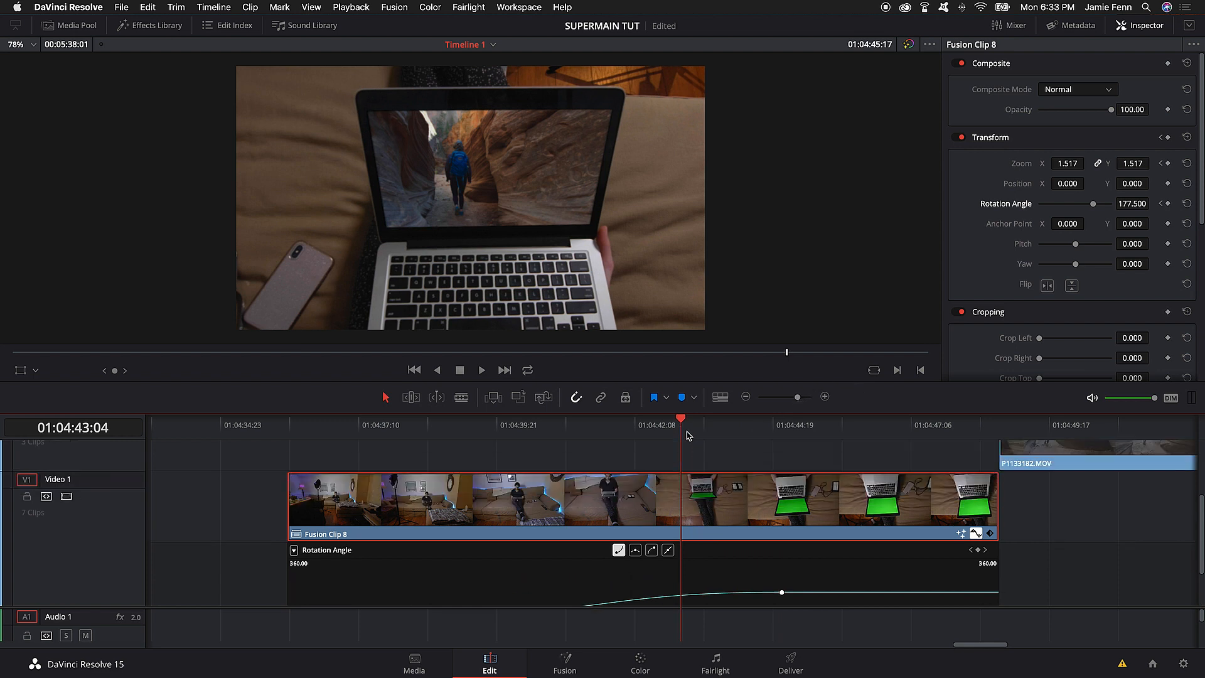
{"action": "left_click_drag", "start_coordinate": [686, 422], "coordinate": [491, 444]}
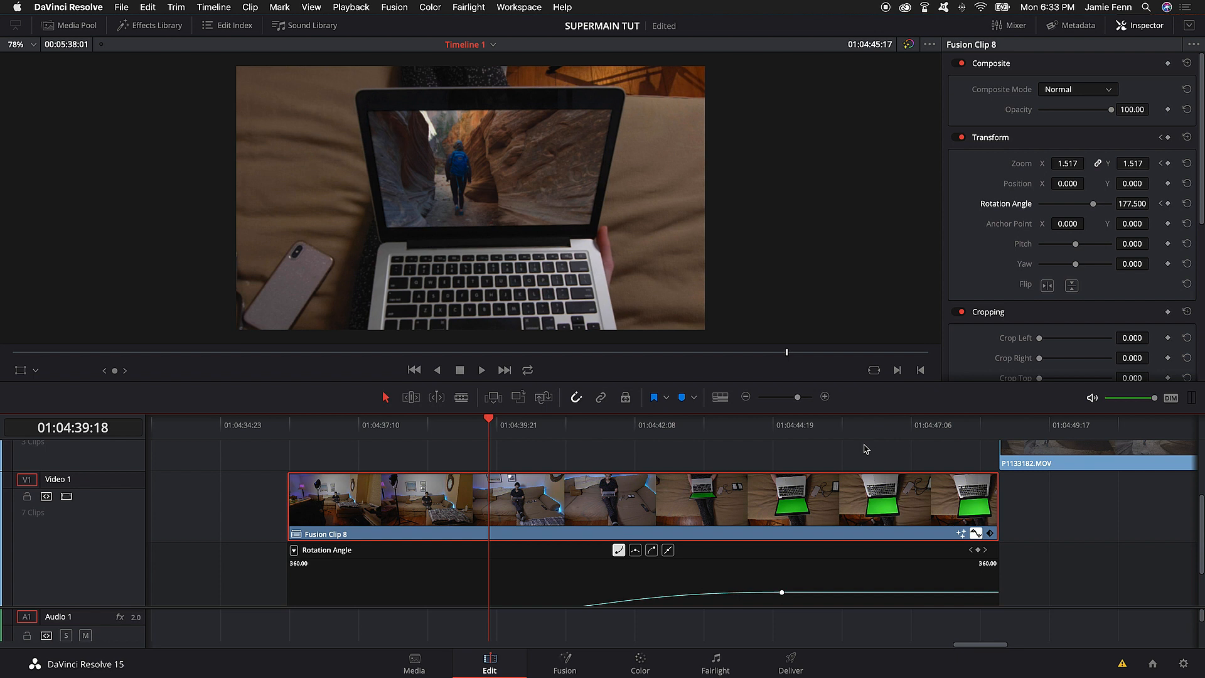
Add a zoom keyframe on Fusion Clip 8's last frame at 01:04:48:19 and raise it to 2.930.
{"action": "left_click_drag", "start_coordinate": [887, 429], "coordinate": [955, 428]}
{"action": "scroll", "coordinate": [939, 502], "scroll_direction": "down", "scroll_amount": 3}
{"action": "scroll", "coordinate": [939, 502], "scroll_direction": "up", "scroll_amount": 3}
{"action": "key", "text": "space"}
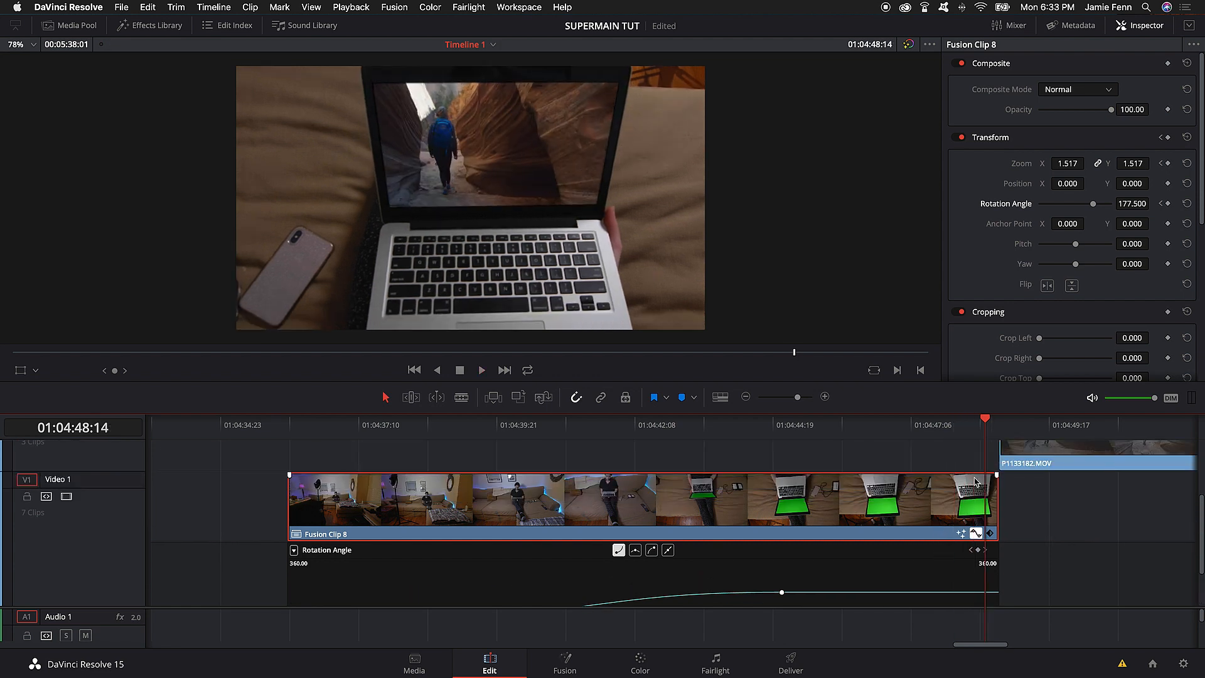
{"action": "scroll", "coordinate": [852, 512], "scroll_direction": "right", "scroll_amount": 5}
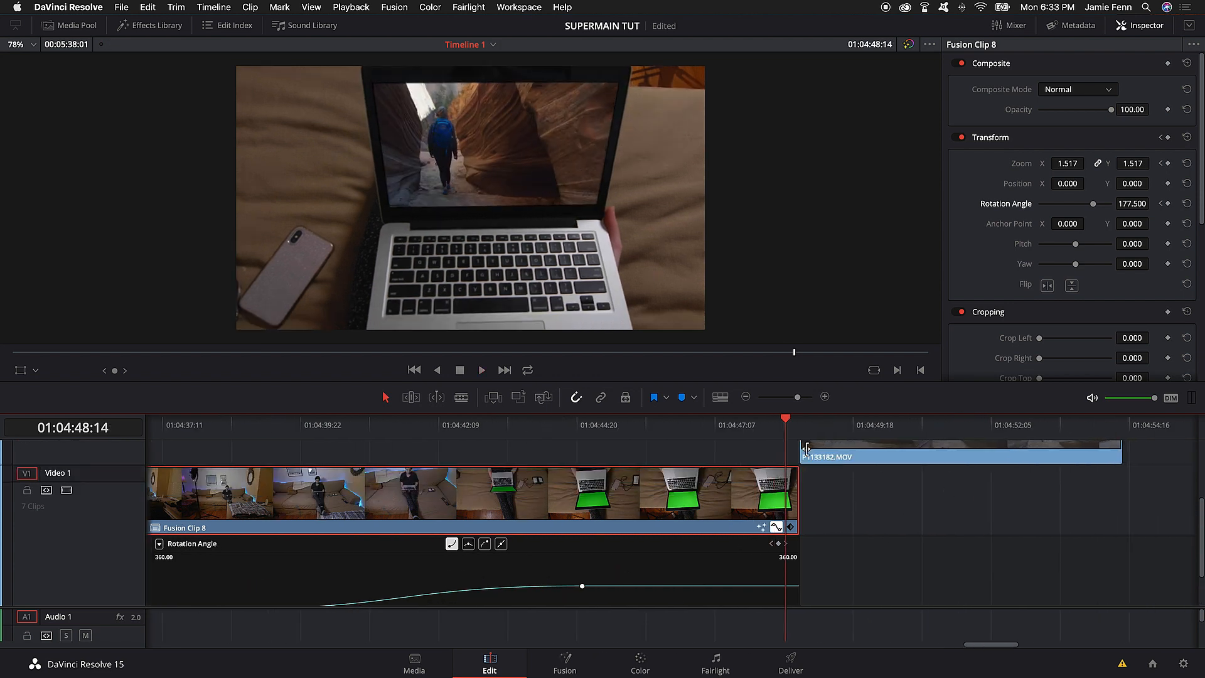
{"action": "left_click_drag", "start_coordinate": [788, 426], "coordinate": [796, 427]}
{"action": "key", "text": "Left"}
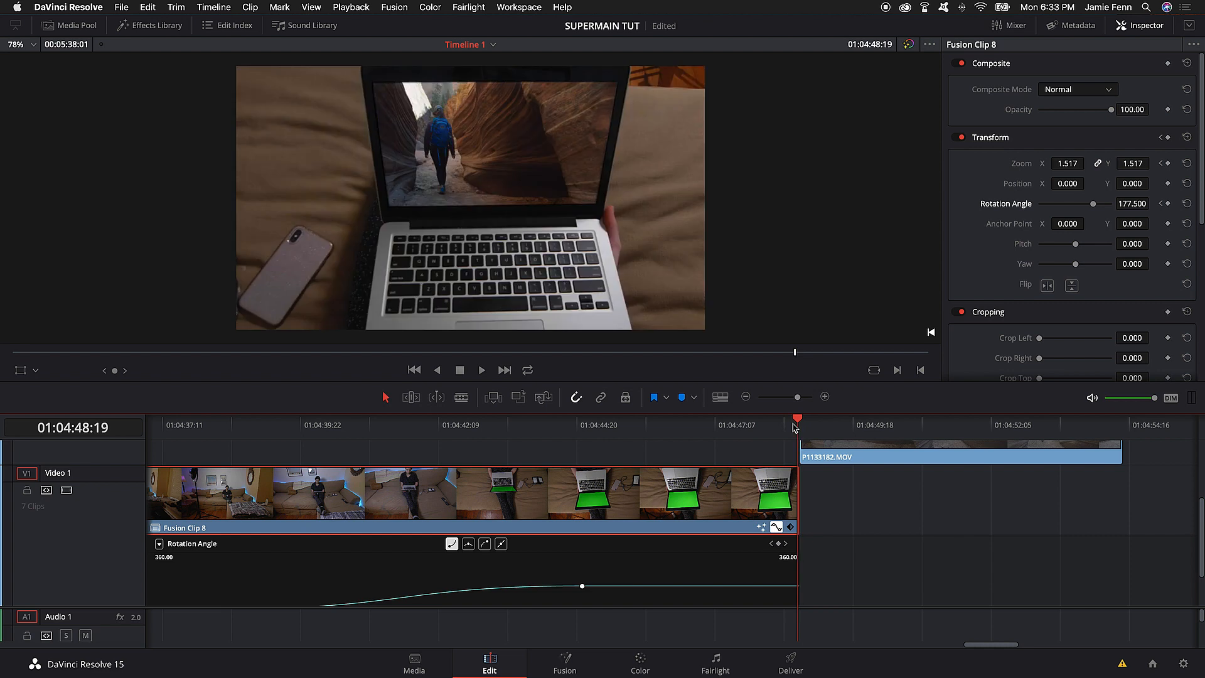
{"action": "scroll", "coordinate": [780, 561], "scroll_direction": "down", "scroll_amount": 2}
{"action": "left_click", "coordinate": [754, 561]}
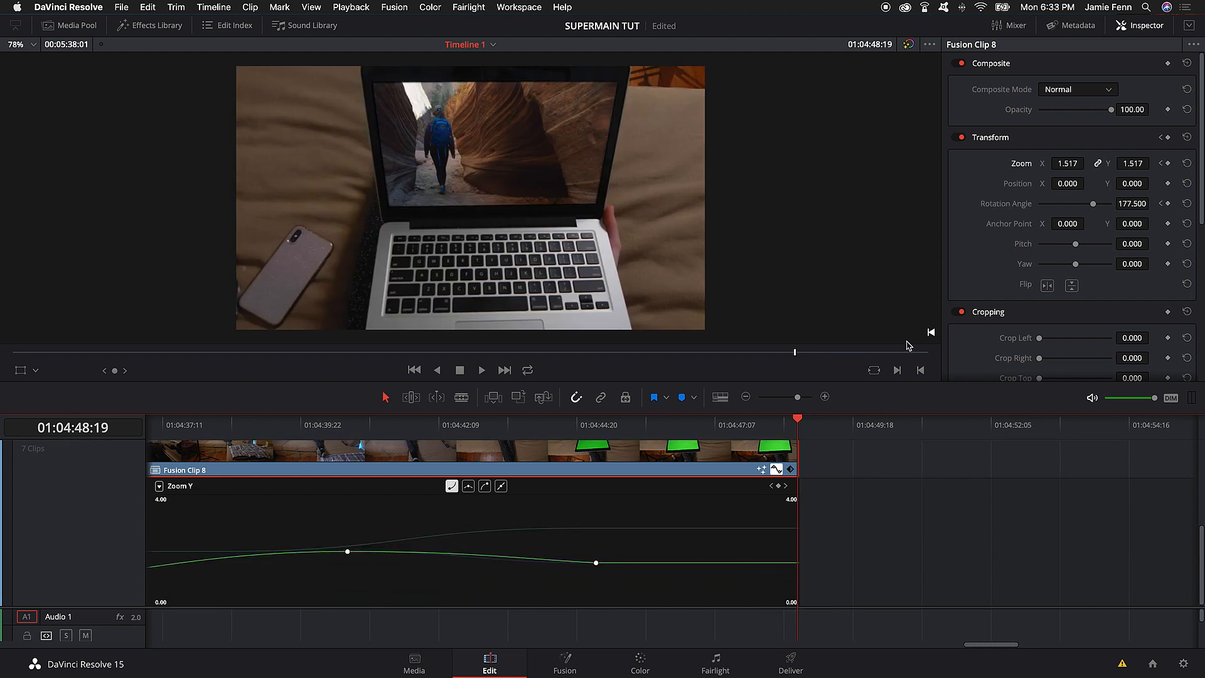
{"action": "left_click", "coordinate": [1168, 164]}
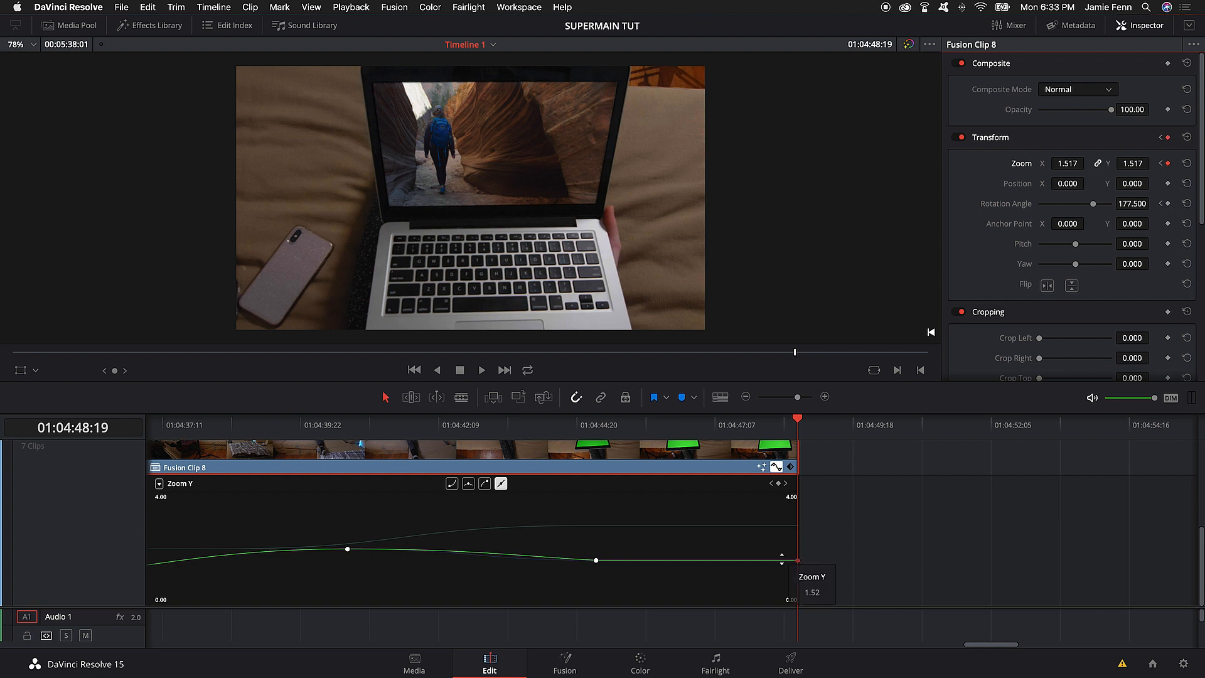
{"action": "left_click_drag", "start_coordinate": [797, 562], "coordinate": [800, 556]}
{"action": "left_click_drag", "start_coordinate": [802, 554], "coordinate": [814, 527]}
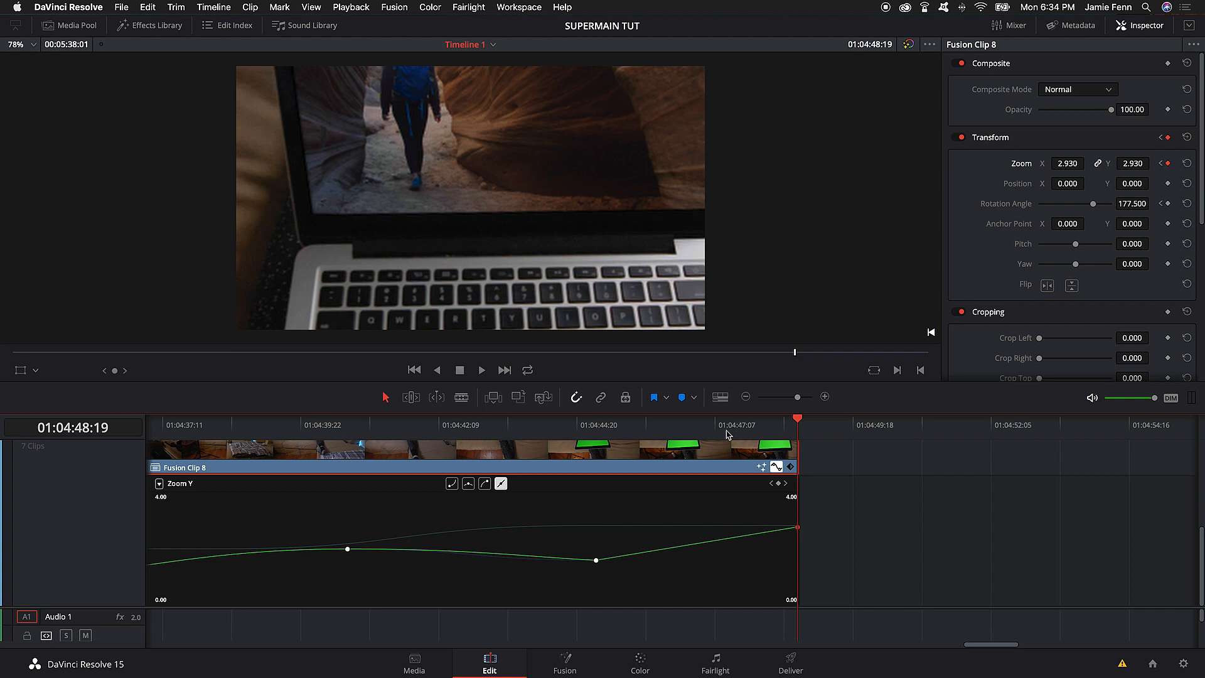
{"action": "scroll", "coordinate": [525, 232], "scroll_direction": "down", "scroll_amount": 3}
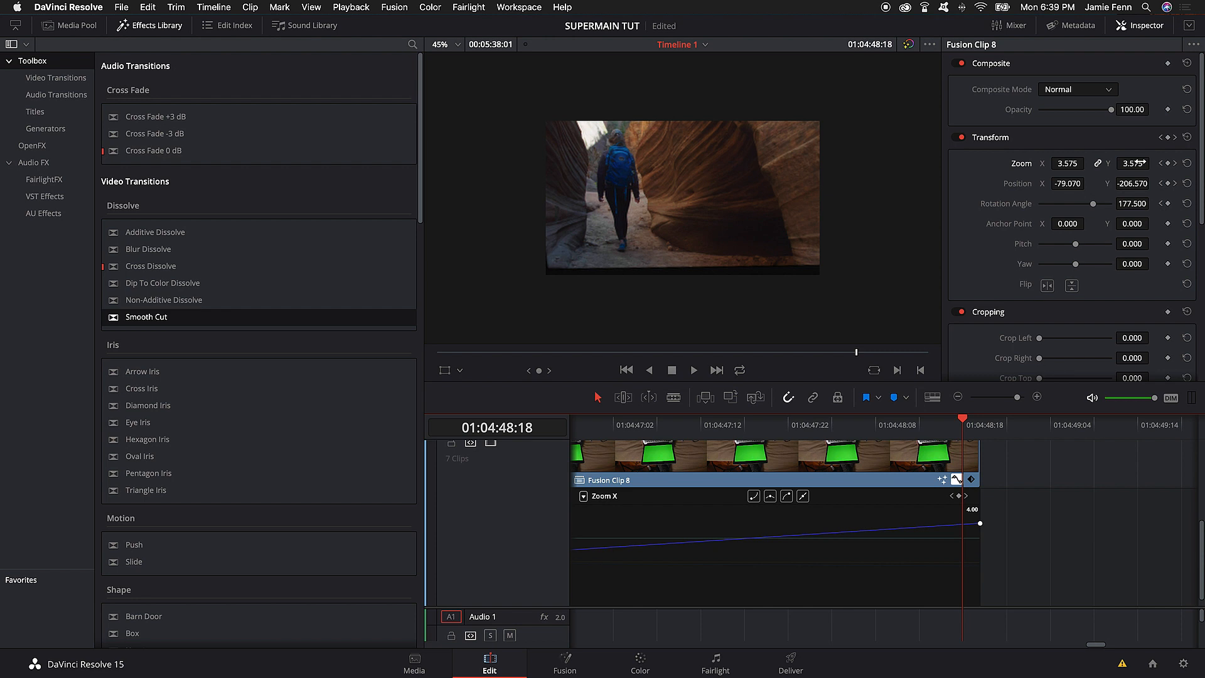
Lower Position Y at the 01:04:48:19 keyframe until the canyon footage on the laptop screen fills the frame.
{"action": "left_click", "coordinate": [1175, 184]}
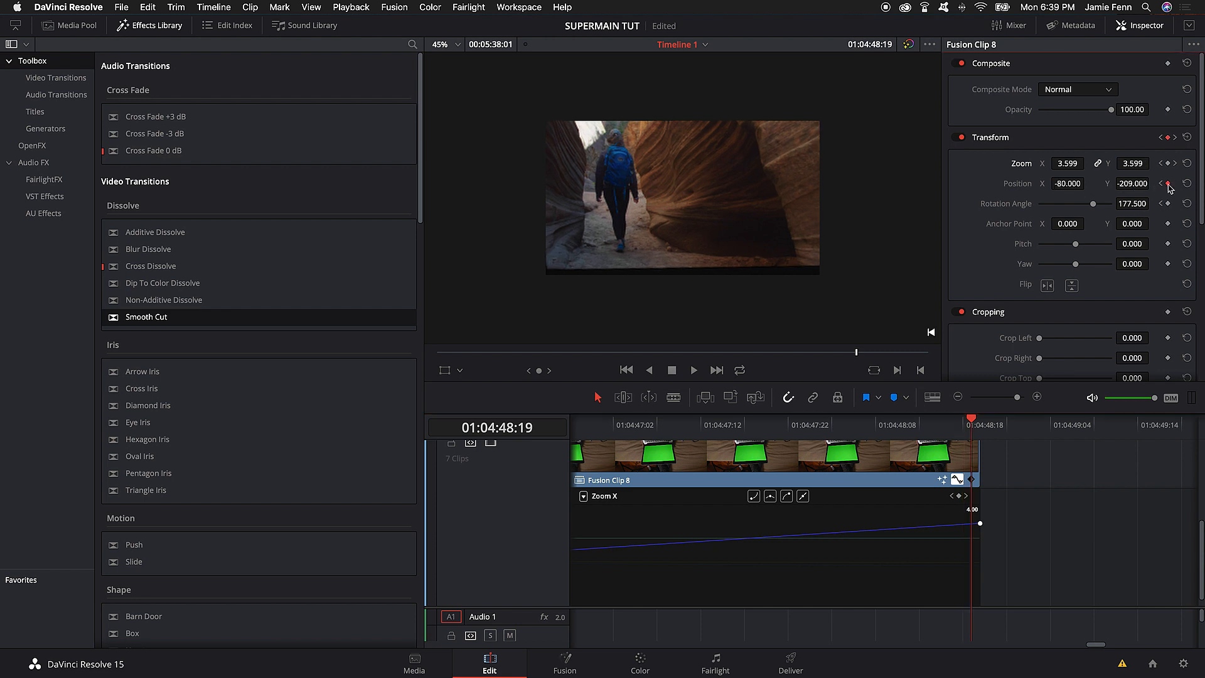
{"action": "left_click_drag", "start_coordinate": [1139, 183], "coordinate": [1152, 183]}
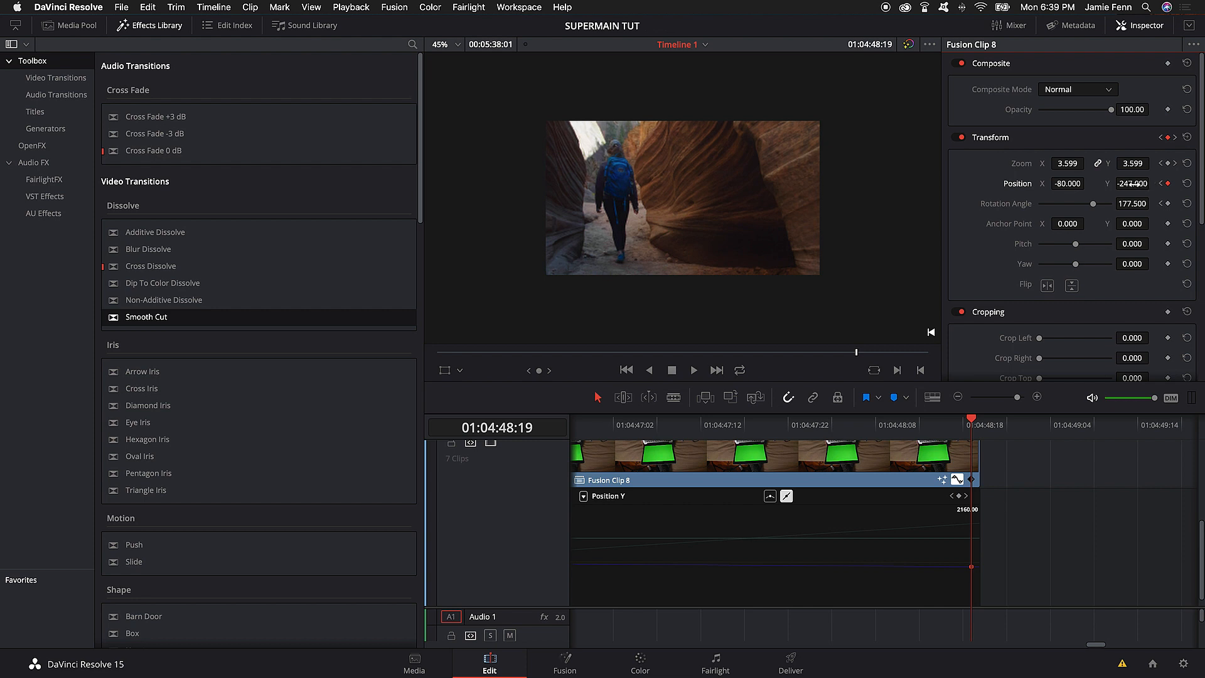
Move the canyon clip earlier on the timeline to close the gap after Fusion Clip 8.
{"action": "key", "text": "Right"}
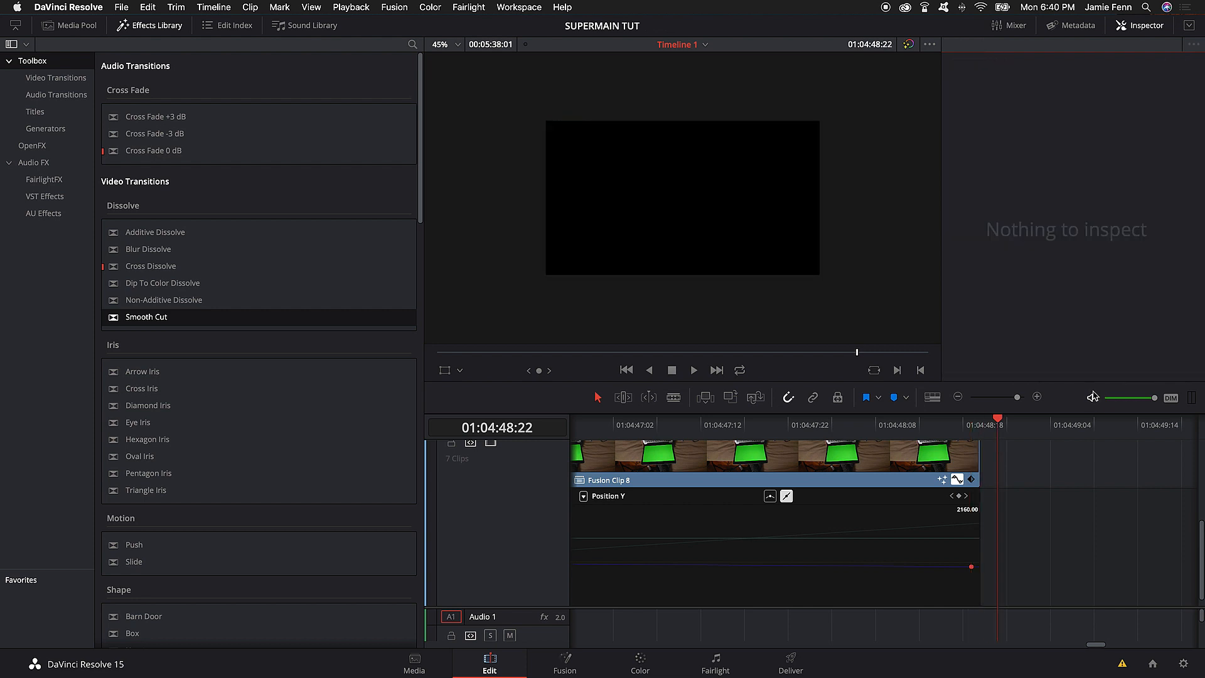
{"action": "key", "text": "Left"}
{"action": "scroll", "coordinate": [1014, 545], "scroll_direction": "up", "scroll_amount": 5}
{"action": "left_click_drag", "start_coordinate": [1091, 496], "coordinate": [1024, 500]}
Step frame by frame across the cut to compare the laptop-screen footage with the full canyon clip.
{"action": "key", "text": "Left"}
{"action": "key", "text": "Left"}
{"action": "key", "text": "Right"}
{"action": "key", "text": "Right"}
{"action": "key", "text": "Right"}
{"action": "key", "text": "Right"}
{"action": "key", "text": "Right"}
{"action": "key", "text": "Left"}
{"action": "key", "text": "Left"}
{"action": "key", "text": "Left"}
{"action": "key", "text": "Left"}
{"action": "key", "text": "Right"}
{"action": "key", "text": "Left"}
{"action": "key", "text": "Right"}
{"action": "key", "text": "Left"}
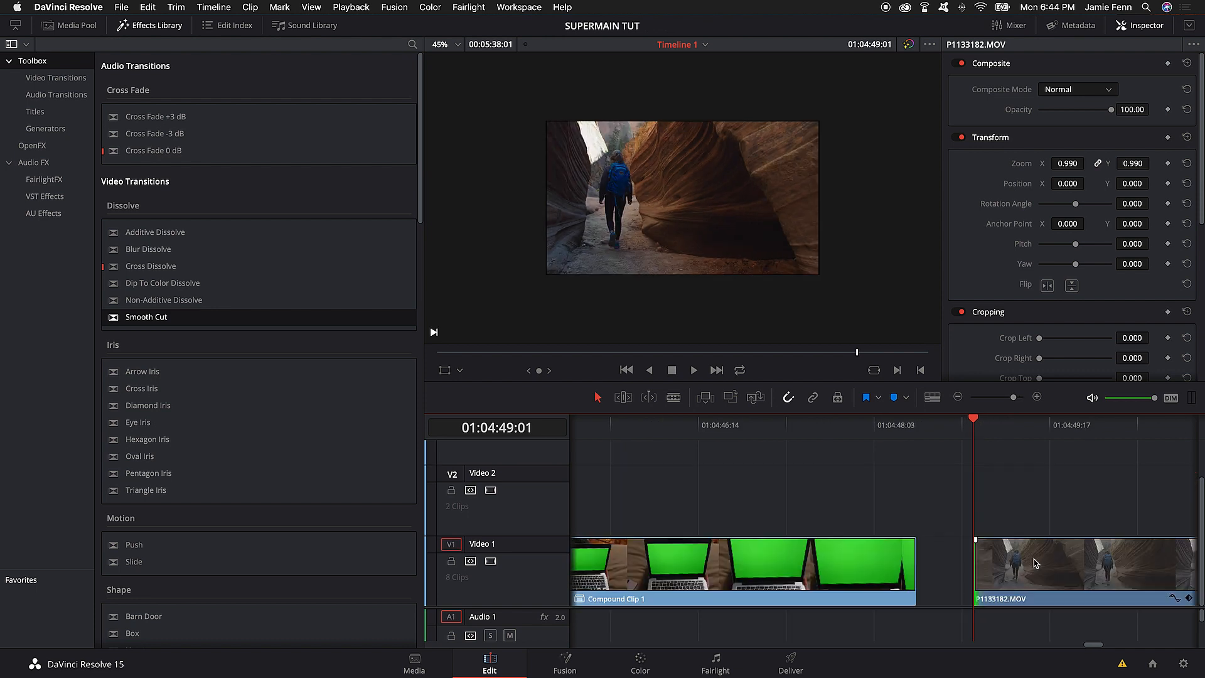
Move P1133182.MOV on Video 1 directly against the end of Compound Clip 1.
{"action": "left_click_drag", "start_coordinate": [1060, 565], "coordinate": [1005, 564]}
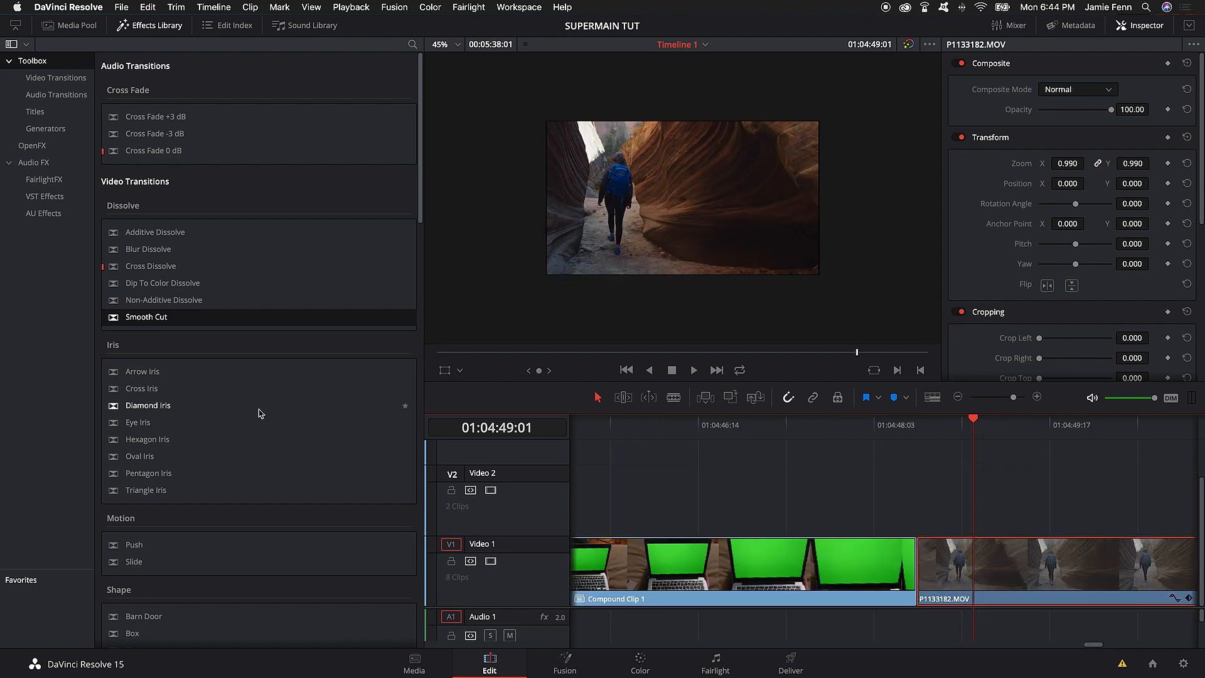
Add a Smooth Cut transition at the edit between Compound Clip 1 and P1133182.MOV and select it.
{"action": "left_click_drag", "start_coordinate": [175, 329], "coordinate": [929, 594]}
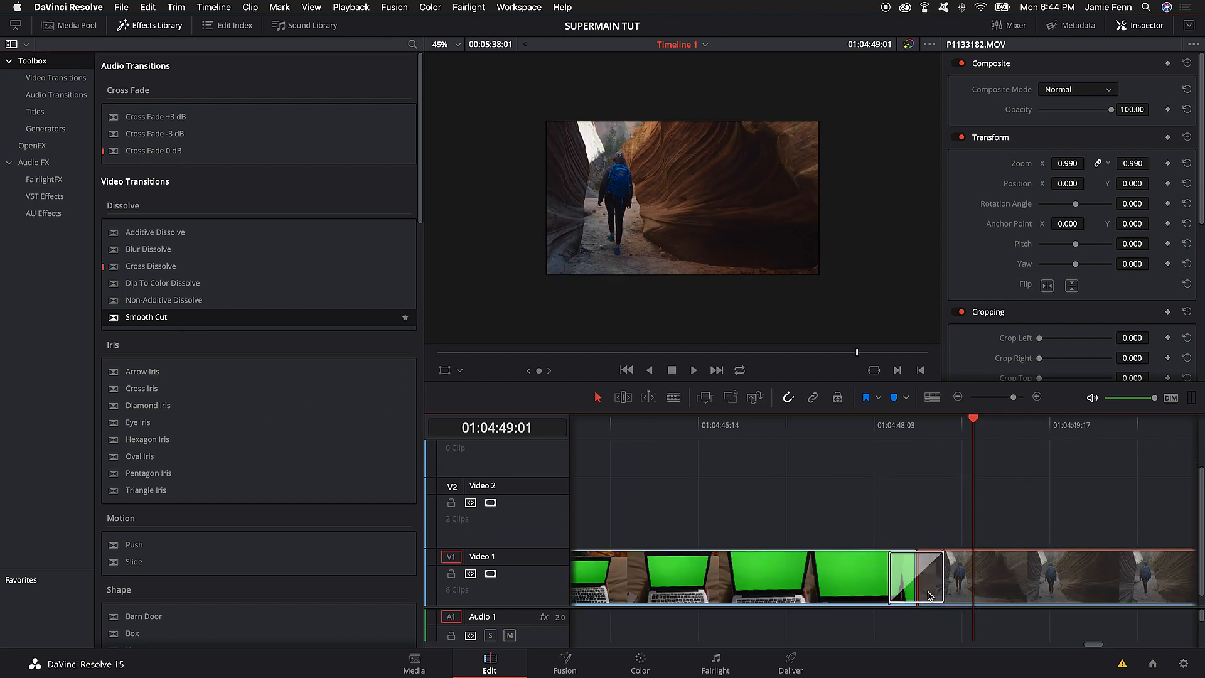
{"action": "left_click", "coordinate": [916, 427]}
{"action": "left_click", "coordinate": [935, 583]}
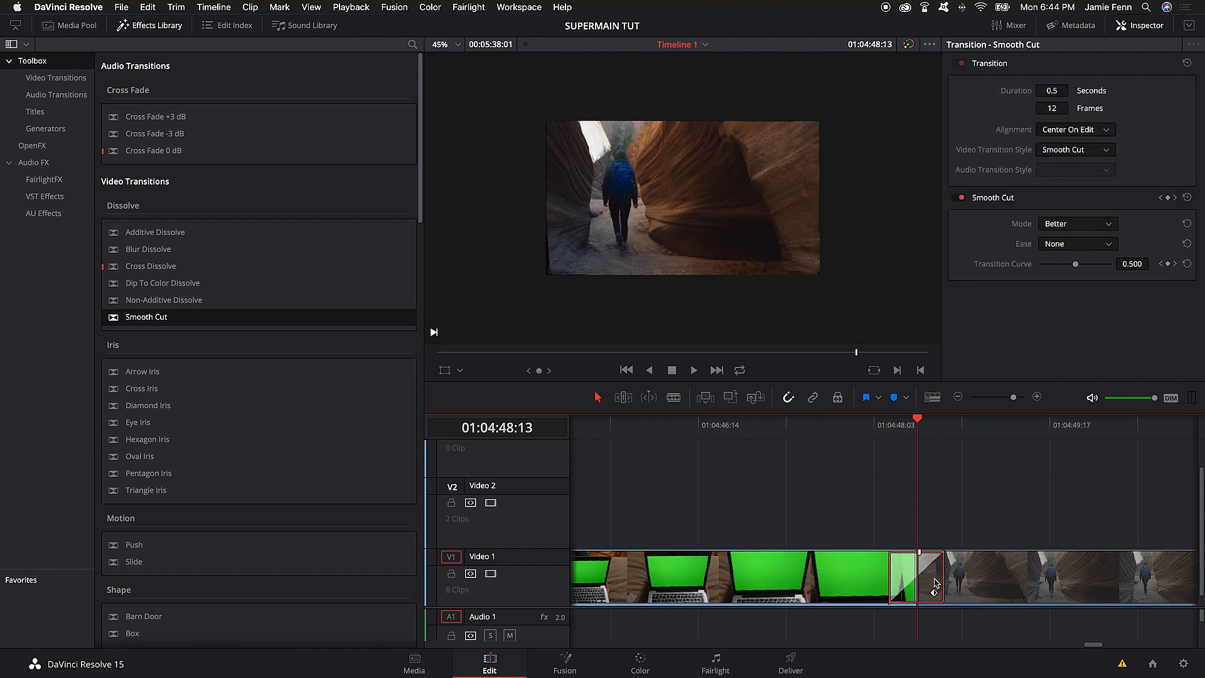
Try a Smooth Cut duration of 0.1 seconds, play across the edit and undo the duration change.
{"action": "left_click", "coordinate": [1054, 90]}
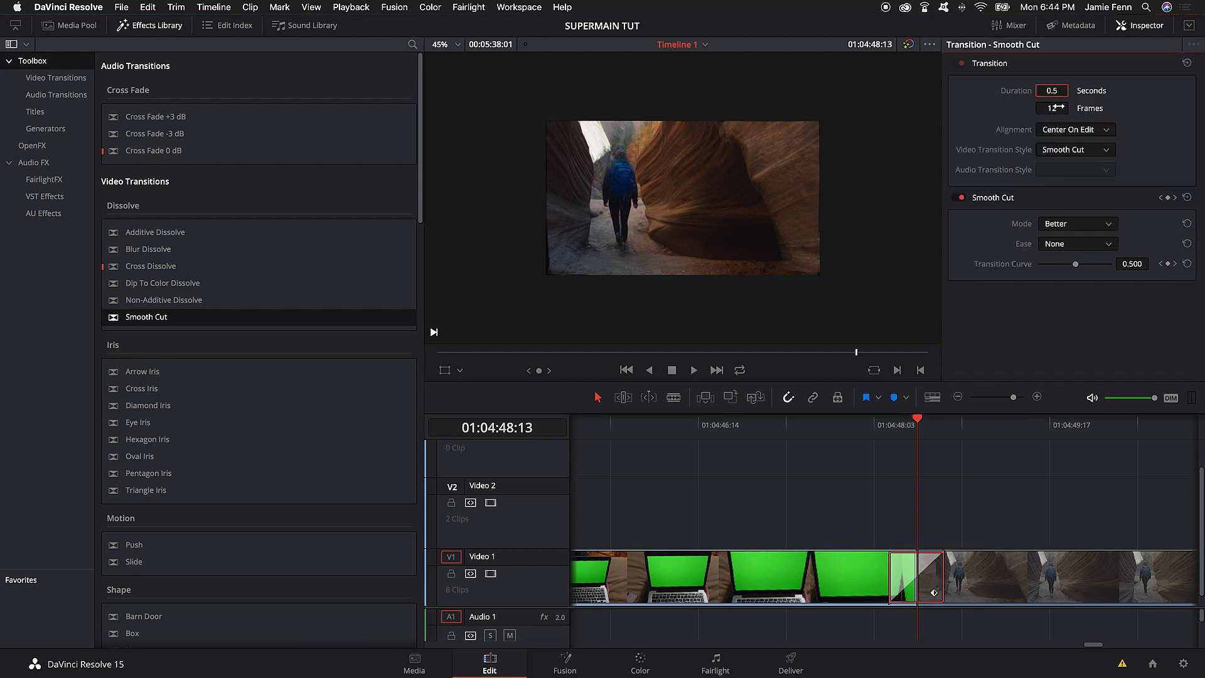
{"action": "type", "text": "0.1"}
{"action": "key", "text": "Return"}
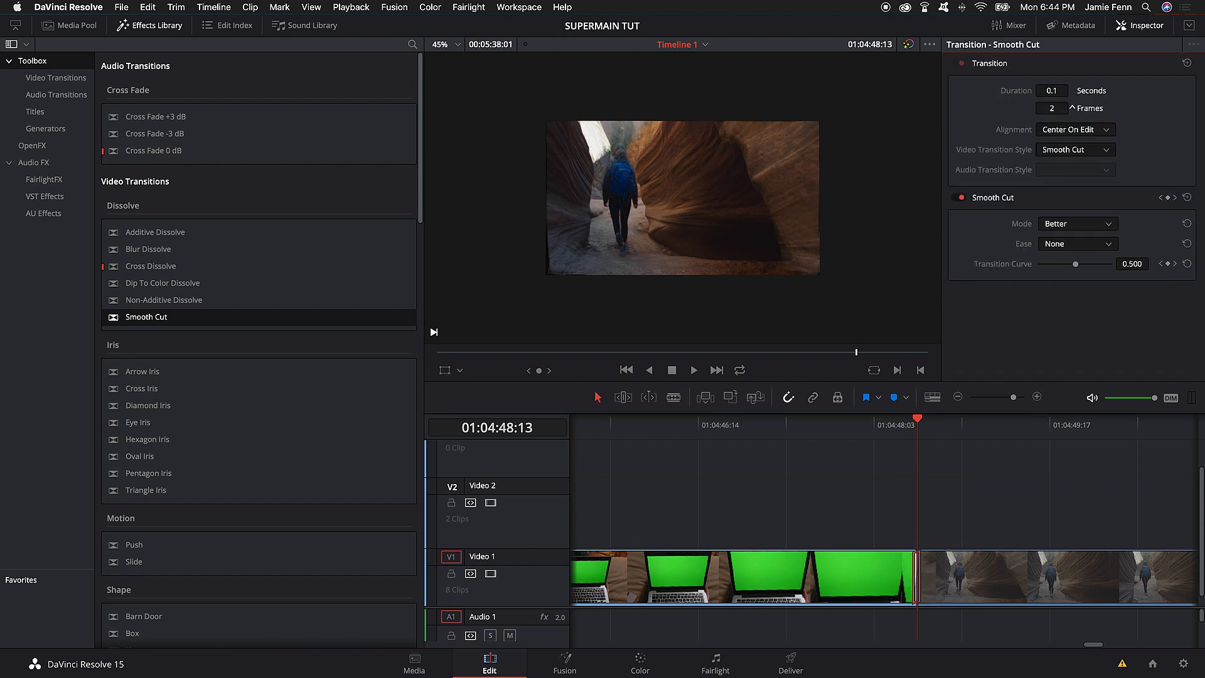
{"action": "key", "text": "space"}
{"action": "key", "text": "space"}
{"action": "left_click", "coordinate": [911, 424]}
{"action": "key", "text": "super+z"}
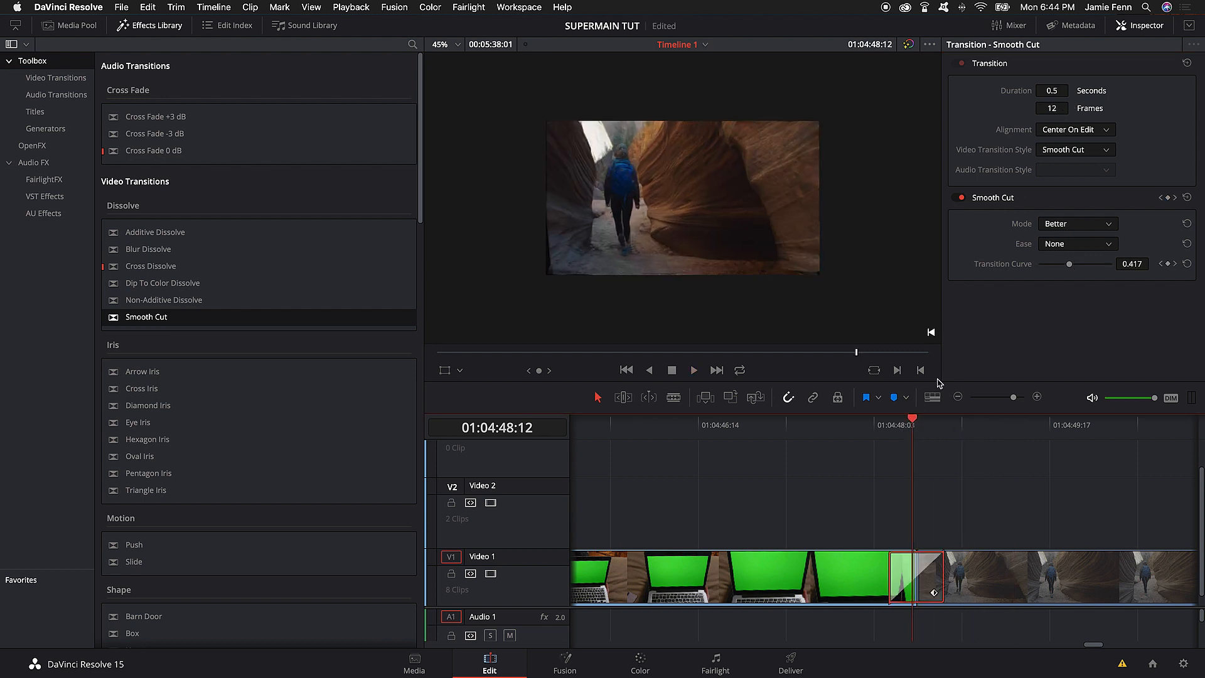
Play through the Smooth Cut several times to judge how the laptop-screen footage blends into the canyon clip.
{"action": "left_click_drag", "start_coordinate": [915, 420], "coordinate": [767, 439]}
{"action": "key", "text": "space"}
{"action": "key", "text": "space"}
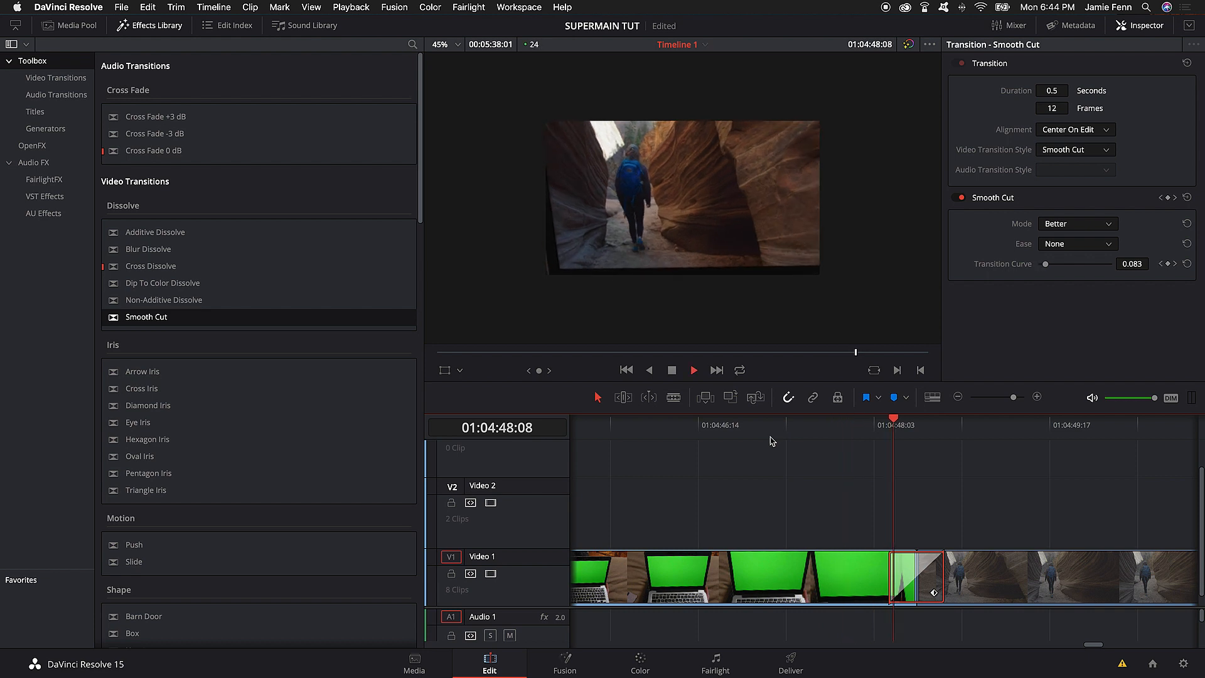
{"action": "left_click", "coordinate": [852, 439]}
{"action": "key", "text": "space"}
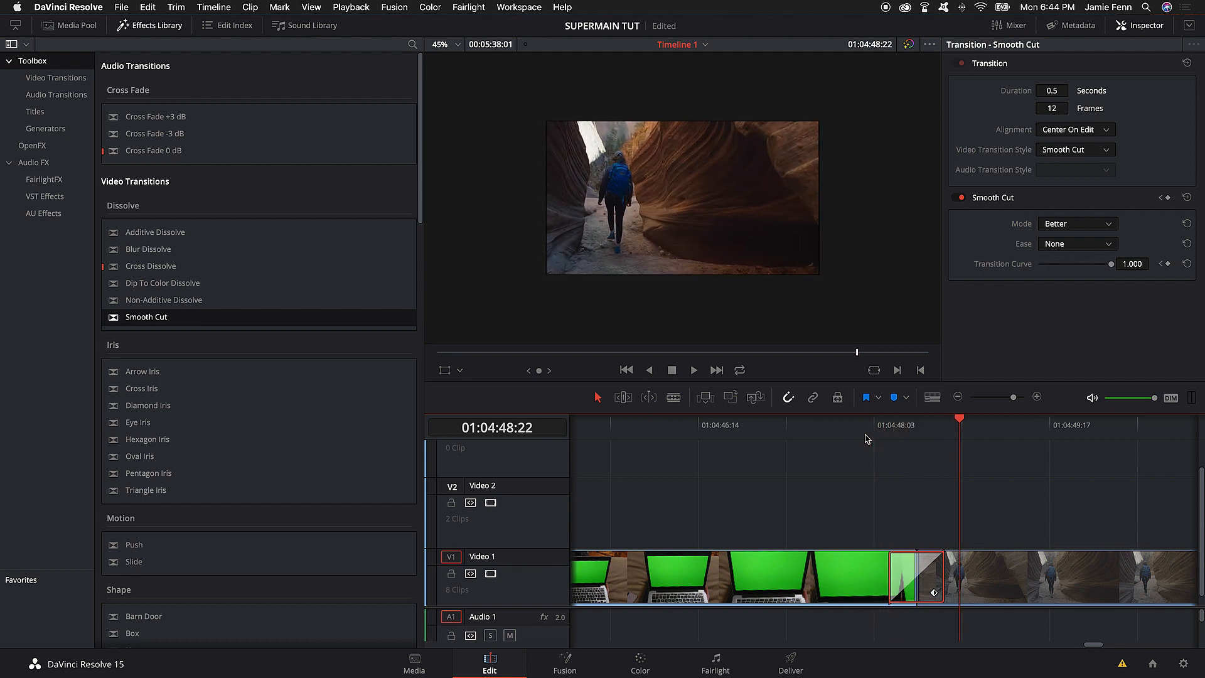
{"action": "left_click_drag", "start_coordinate": [951, 436], "coordinate": [896, 443]}
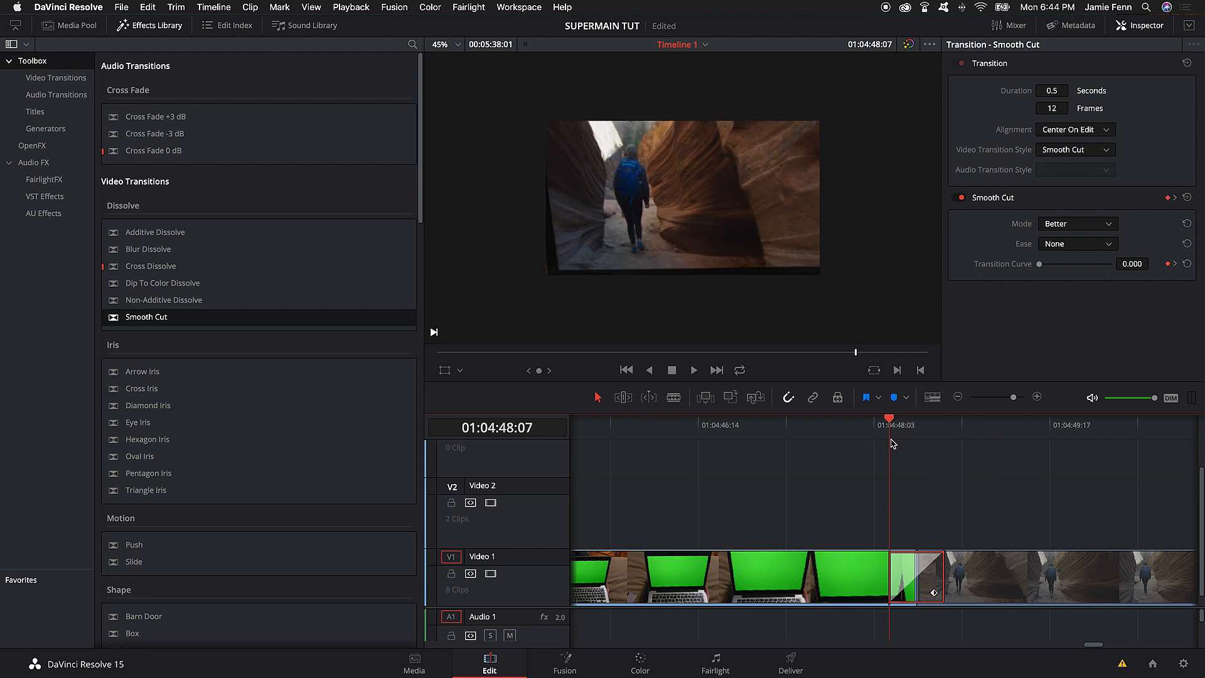
{"action": "key", "text": "space"}
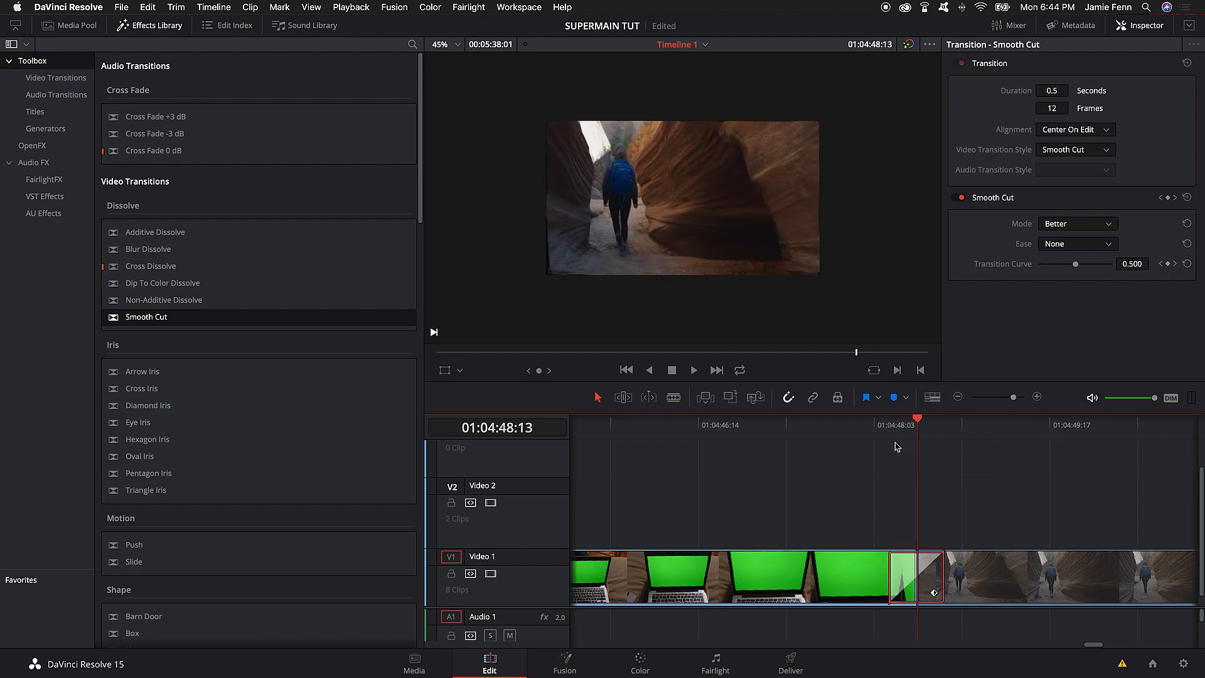
{"action": "key", "text": "j"}
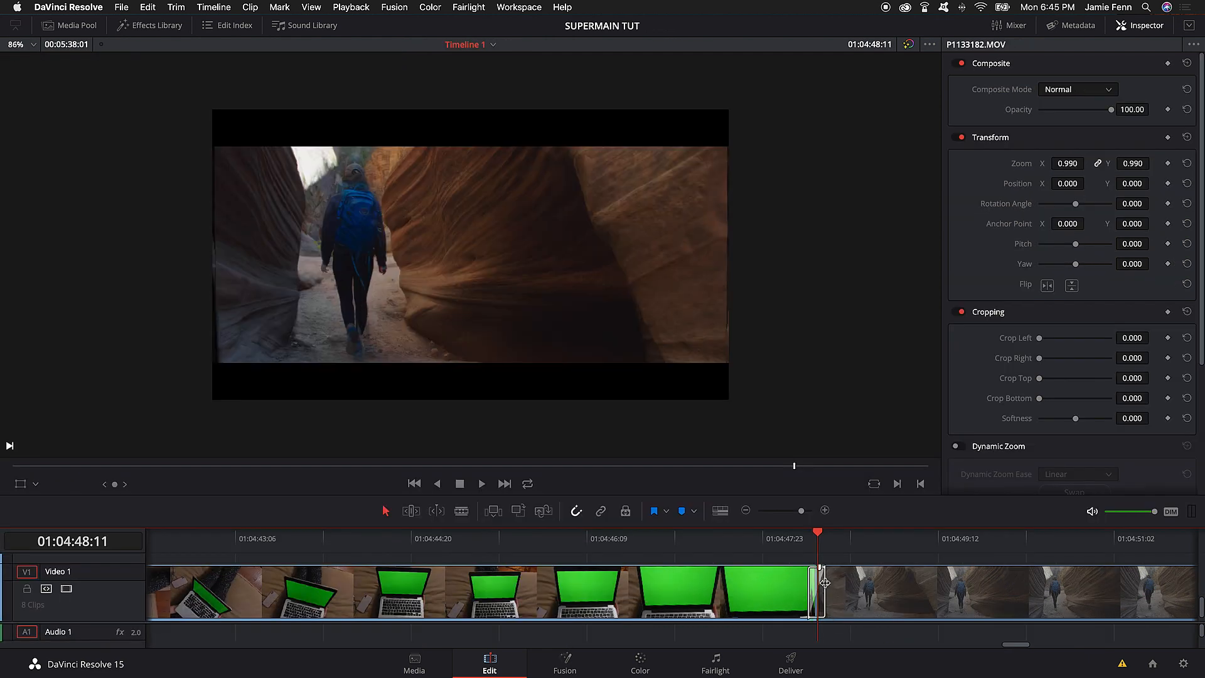
Step frame by frame across the Smooth Cut to examine the blend between the two clips.
{"action": "left_click_drag", "start_coordinate": [821, 538], "coordinate": [811, 539]}
{"action": "key", "text": "Right"}
{"action": "key", "text": "Right"}
{"action": "key", "text": "Right"}
{"action": "key", "text": "Right"}
{"action": "key", "text": "Right"}
{"action": "key", "text": "Right"}
{"action": "key", "text": "Right"}
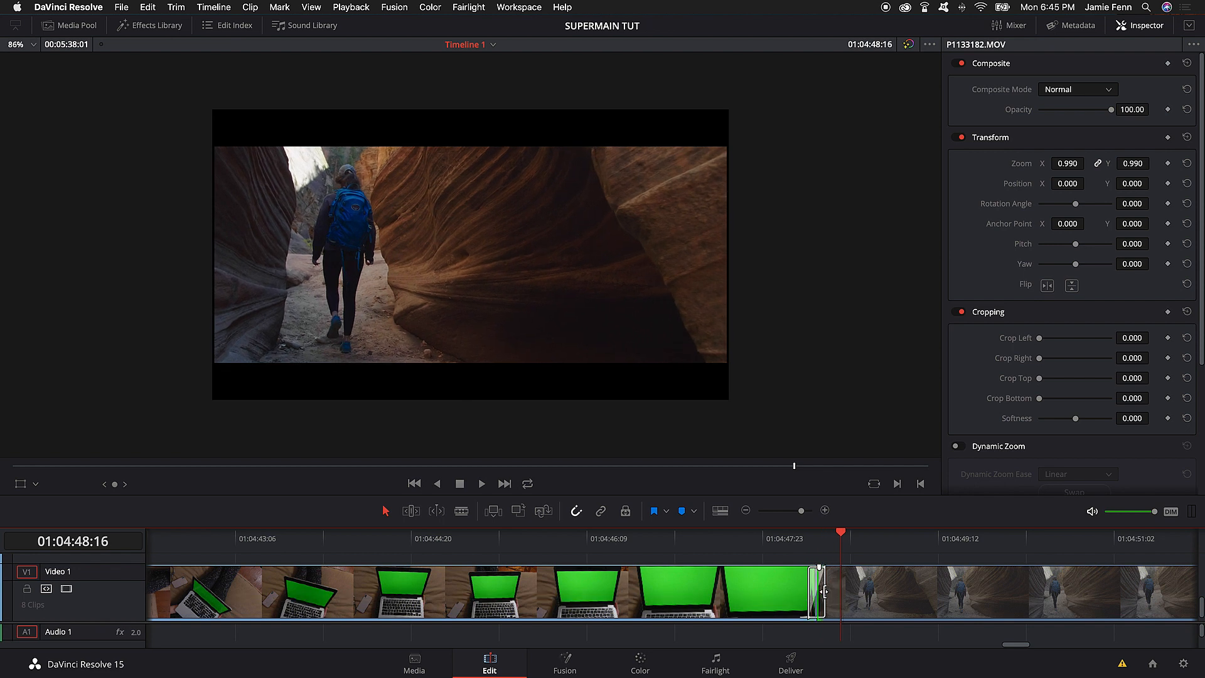
Delete the Smooth Cut and adjust the start of P1133182.MOV so it directly follows Compound Clip 1.
{"action": "left_click", "coordinate": [810, 583]}
{"action": "key", "text": "BackSpace"}
{"action": "left_click_drag", "start_coordinate": [816, 540], "coordinate": [813, 541]}
{"action": "left_click_drag", "start_coordinate": [844, 596], "coordinate": [820, 575]}
Step back and forth across the bare cut to compare the hiker's position in both clips.
{"action": "key", "text": "Right"}
{"action": "key", "text": "Right"}
{"action": "key", "text": "Right"}
{"action": "key", "text": "Right"}
{"action": "key", "text": "Left"}
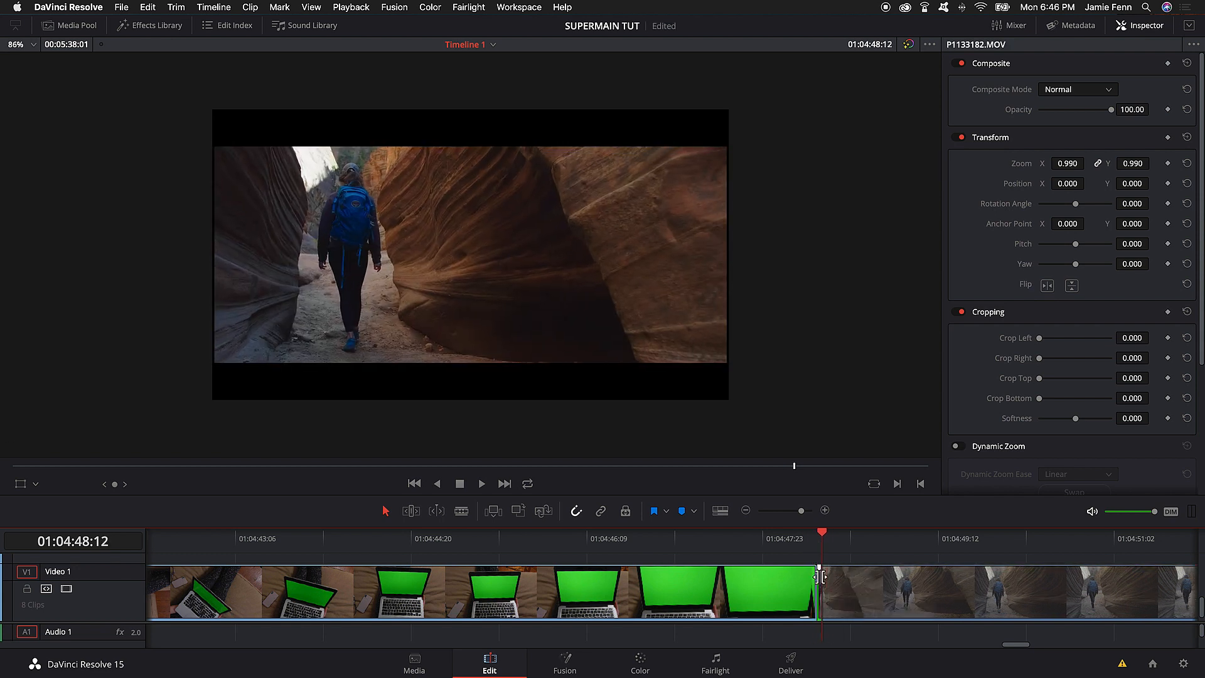
{"action": "key", "text": "Left"}
{"action": "key", "text": "Left"}
{"action": "key", "text": "Left"}
{"action": "key", "text": "Left"}
{"action": "key", "text": "Right"}
{"action": "key", "text": "Right"}
{"action": "key", "text": "Right"}
{"action": "key", "text": "Left"}
{"action": "key", "text": "Left"}
Shift P1133182.MOV earlier against the end of Compound Clip 1 and check the frames around the cut.
{"action": "left_click", "coordinate": [861, 592]}
{"action": "left_click_drag", "start_coordinate": [862, 592], "coordinate": [825, 592]}
{"action": "key", "text": "Left"}
{"action": "key", "text": "Left"}
{"action": "key", "text": "Right"}
{"action": "key", "text": "Right"}
{"action": "key", "text": "Right"}
{"action": "key", "text": "Right"}
{"action": "key", "text": "Right"}
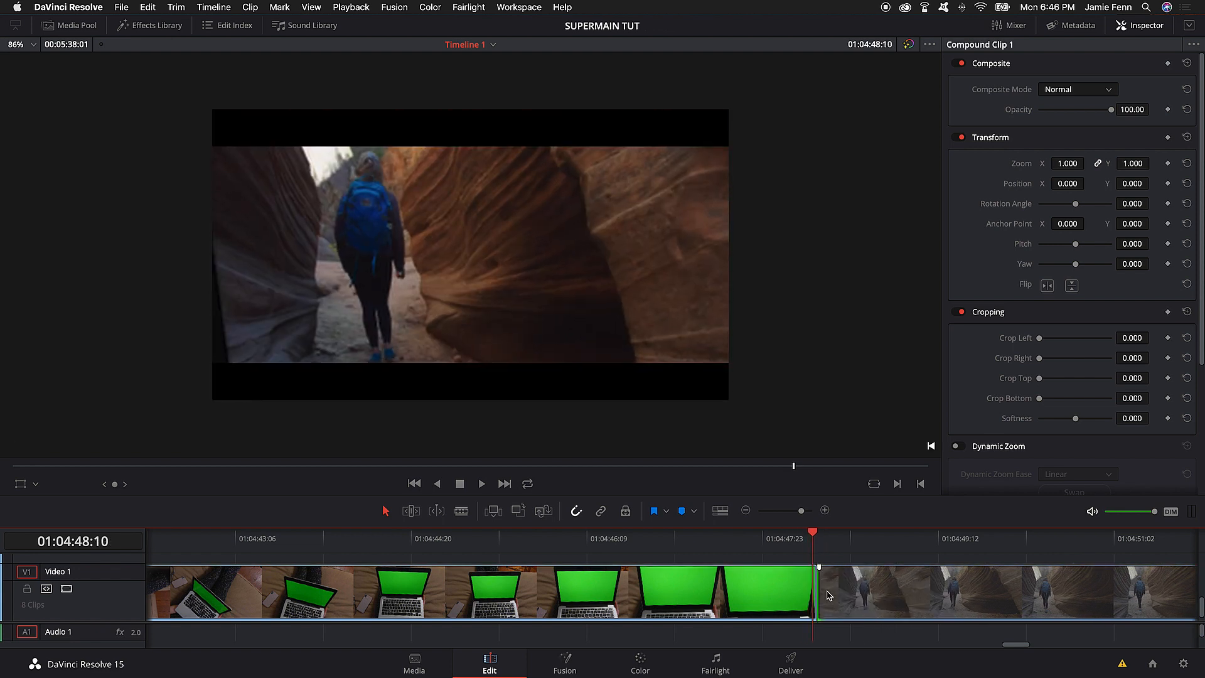
Examine the frames from 01:04:48:08 to 01:04:48:13 for a mismatch in the hiker's stride across the cut.
{"action": "key", "text": "Left"}
{"action": "key", "text": "Left"}
{"action": "key", "text": "Left"}
{"action": "key", "text": "Left"}
{"action": "key", "text": "Left"}
{"action": "key", "text": "Left"}
{"action": "key", "text": "Left"}
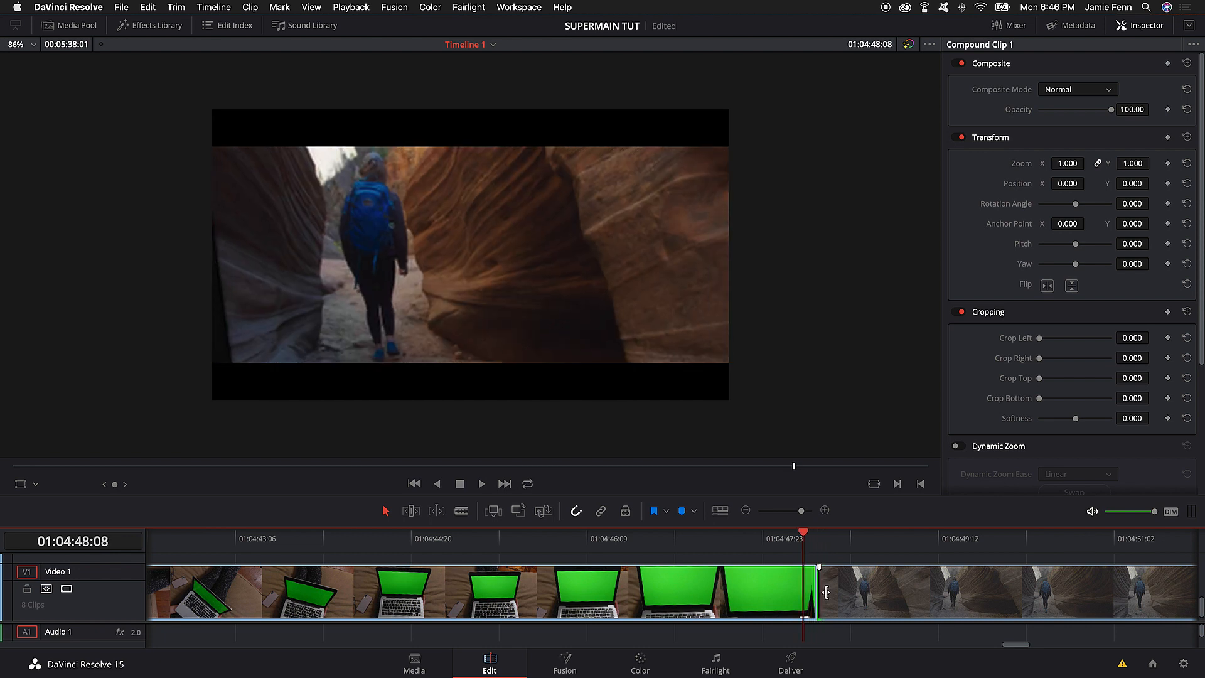
{"action": "key", "text": "Right"}
{"action": "key", "text": "Right"}
{"action": "key", "text": "Right"}
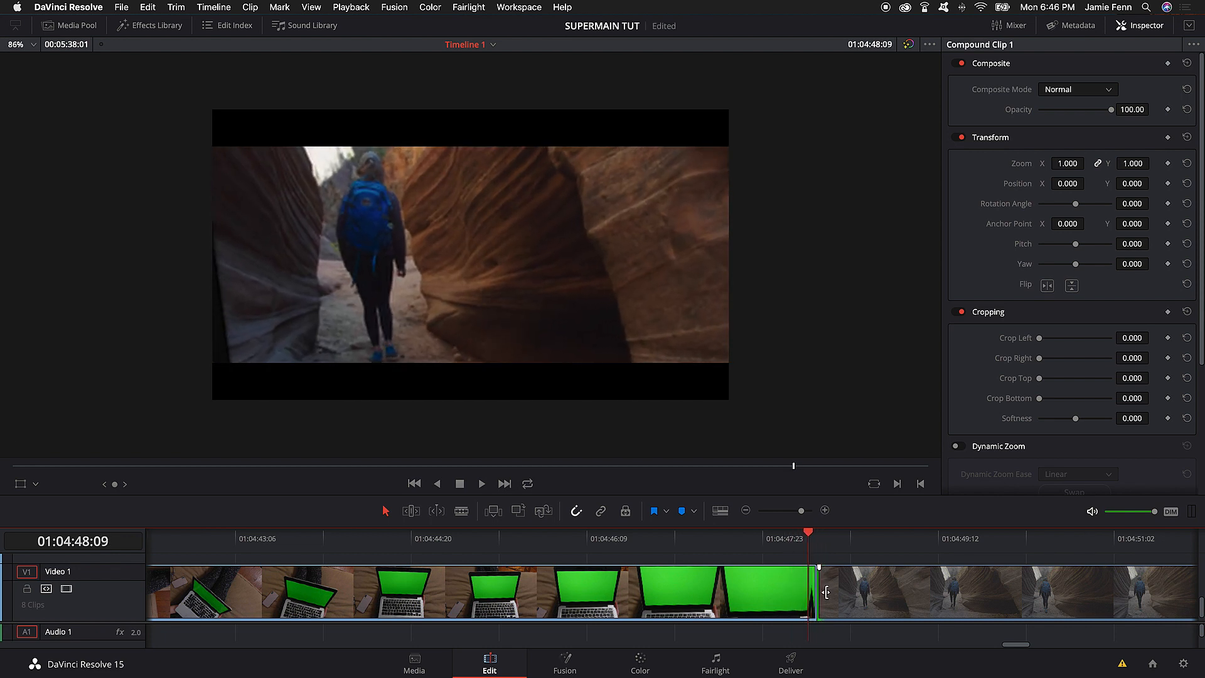
{"action": "key", "text": "Right"}
{"action": "key", "text": "Right"}
{"action": "key", "text": "Right"}
{"action": "key", "text": "Right"}
{"action": "key", "text": "Right"}
{"action": "key", "text": "Right"}
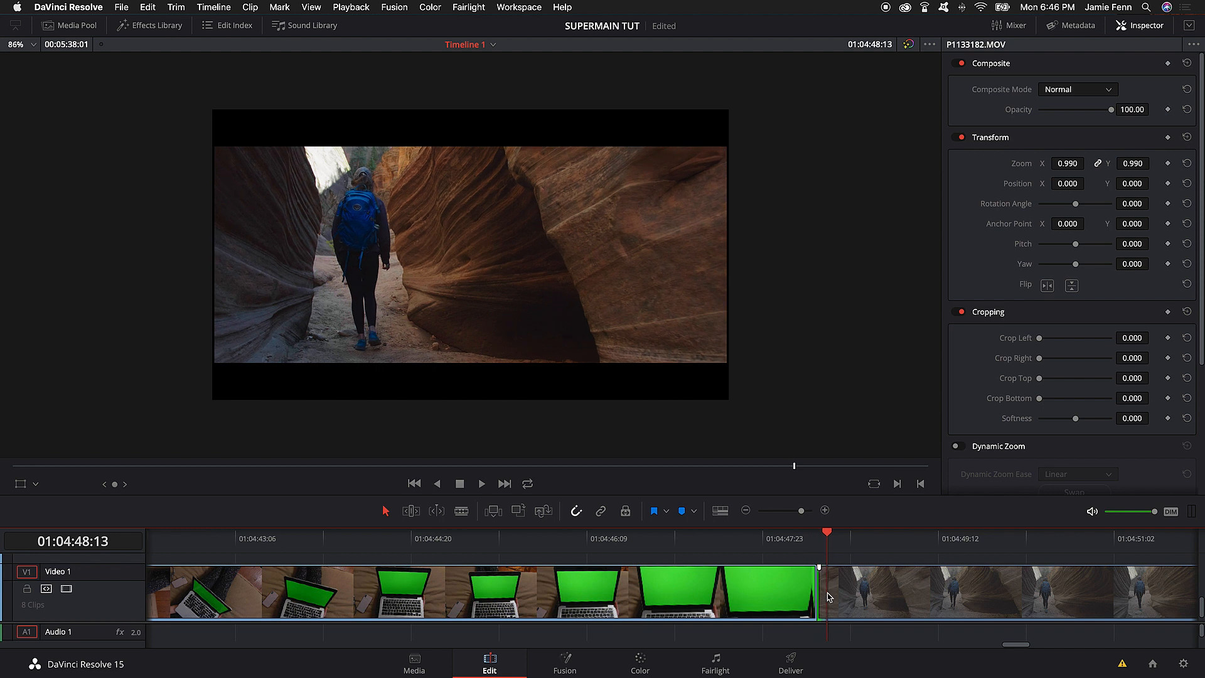
Trim a few frames off the start of P1133182.MOV and move the clip back against Compound Clip 1.
{"action": "key", "text": "Right"}
{"action": "left_click_drag", "start_coordinate": [825, 593], "coordinate": [859, 592]}
{"action": "left_click_drag", "start_coordinate": [932, 594], "coordinate": [908, 593]}
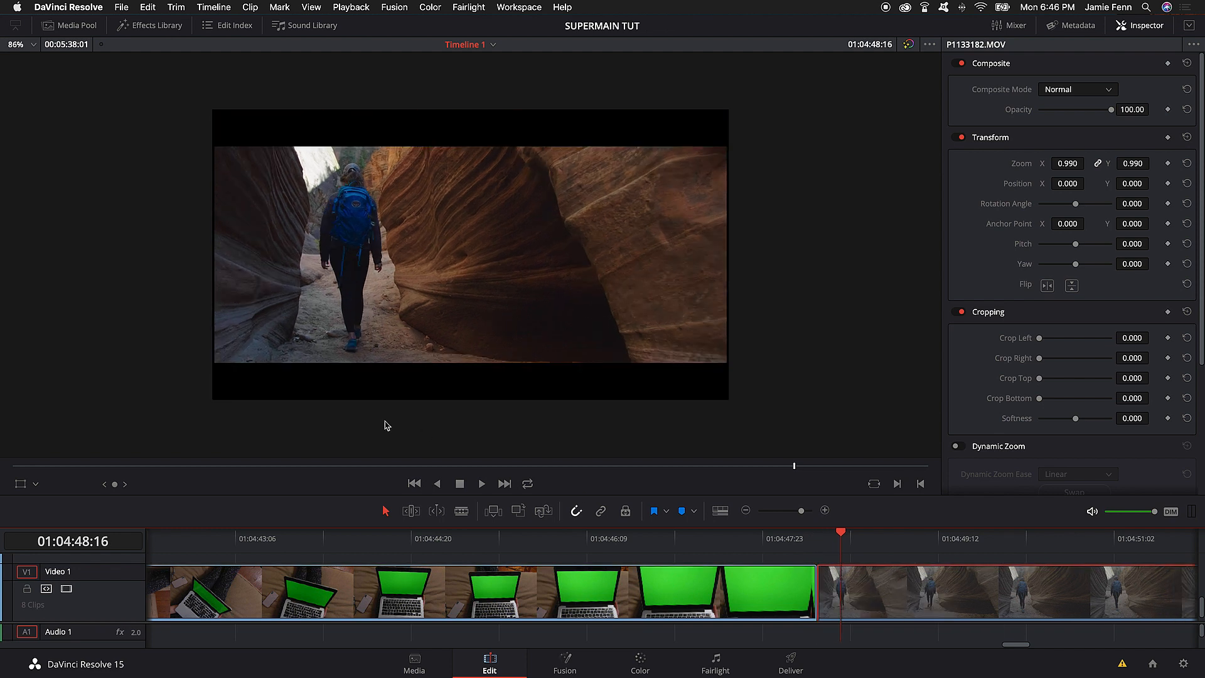
Apply a Smooth Cut between Compound Clip 1 and the trimmed P1133182.MOV and play through the transition.
{"action": "left_click", "coordinate": [150, 25]}
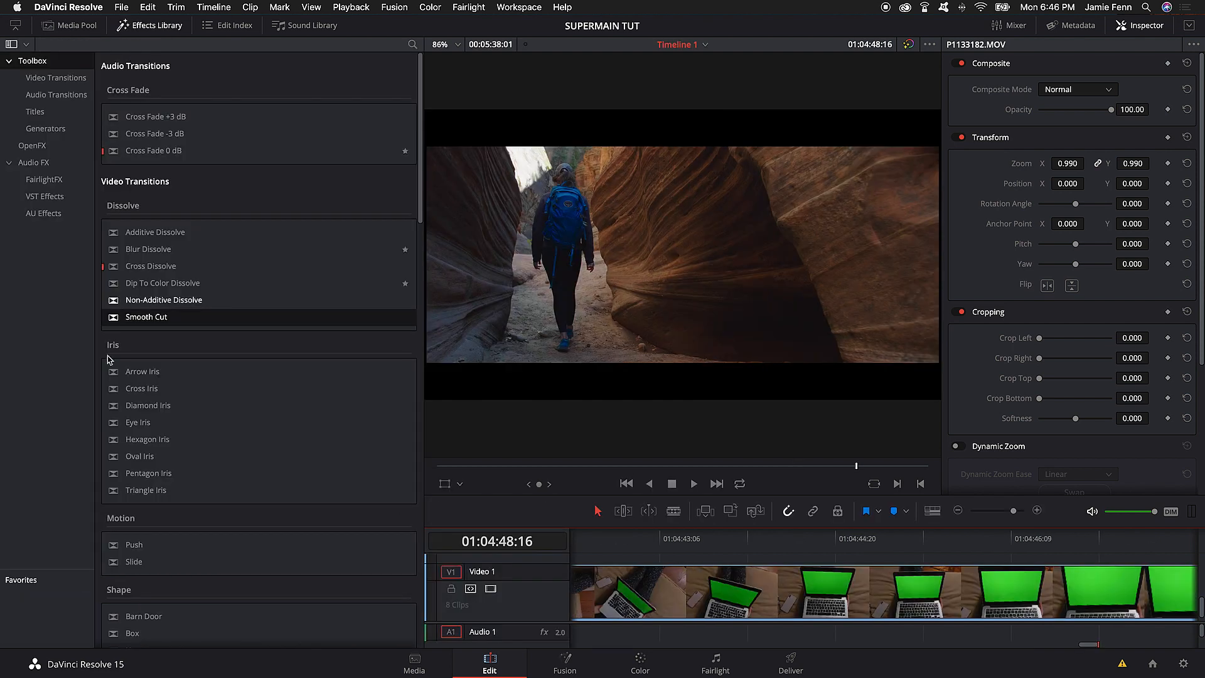
{"action": "left_click_drag", "start_coordinate": [145, 331], "coordinate": [1031, 596]}
{"action": "scroll", "coordinate": [1030, 597], "scroll_direction": "right", "scroll_amount": 8}
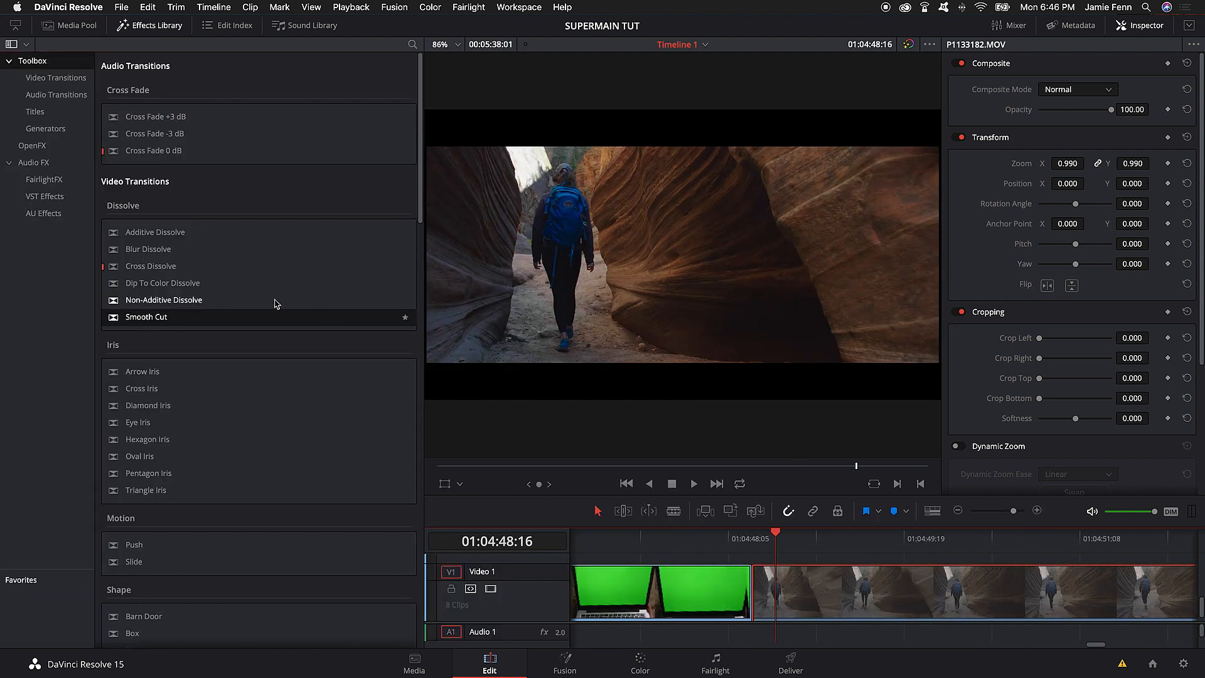
{"action": "left_click_drag", "start_coordinate": [144, 318], "coordinate": [751, 597]}
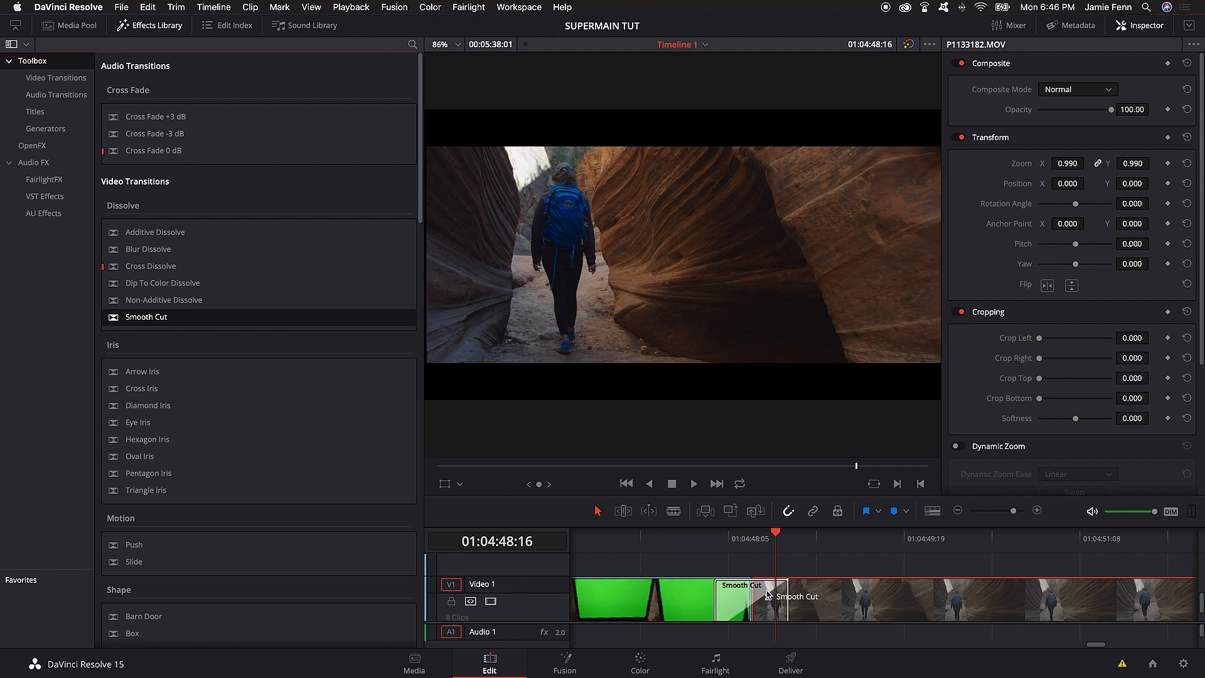
{"action": "left_click", "coordinate": [707, 534]}
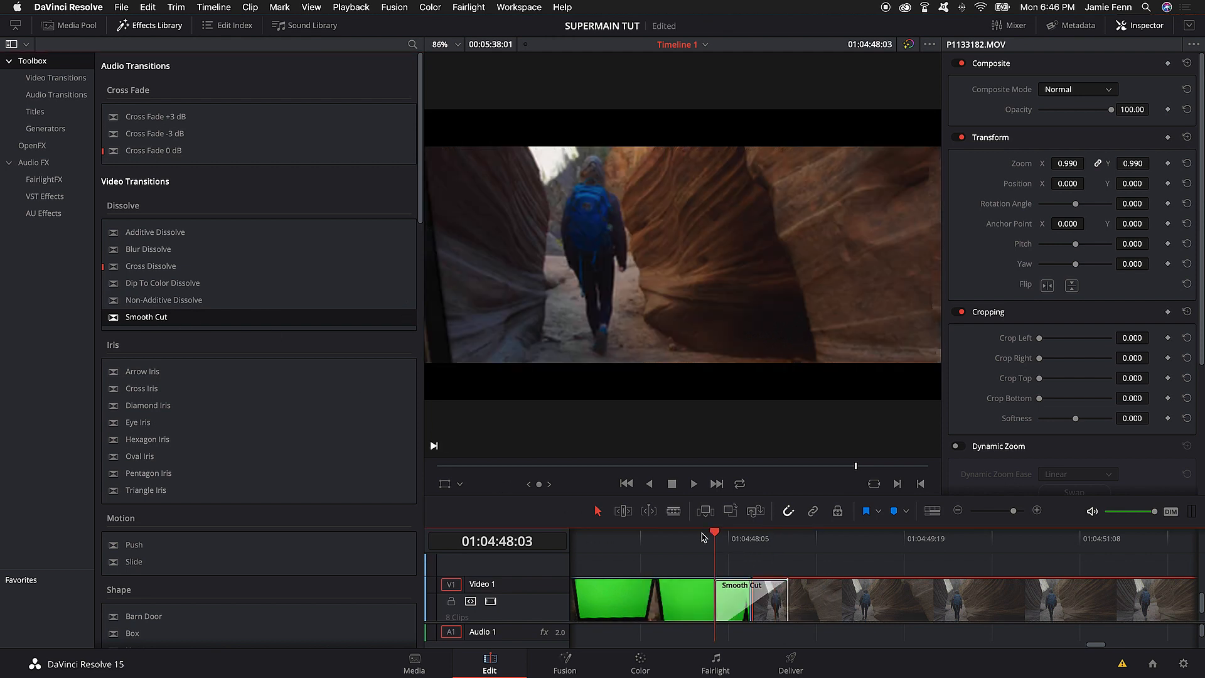
{"action": "key", "text": "space"}
{"action": "left_click", "coordinate": [700, 535]}
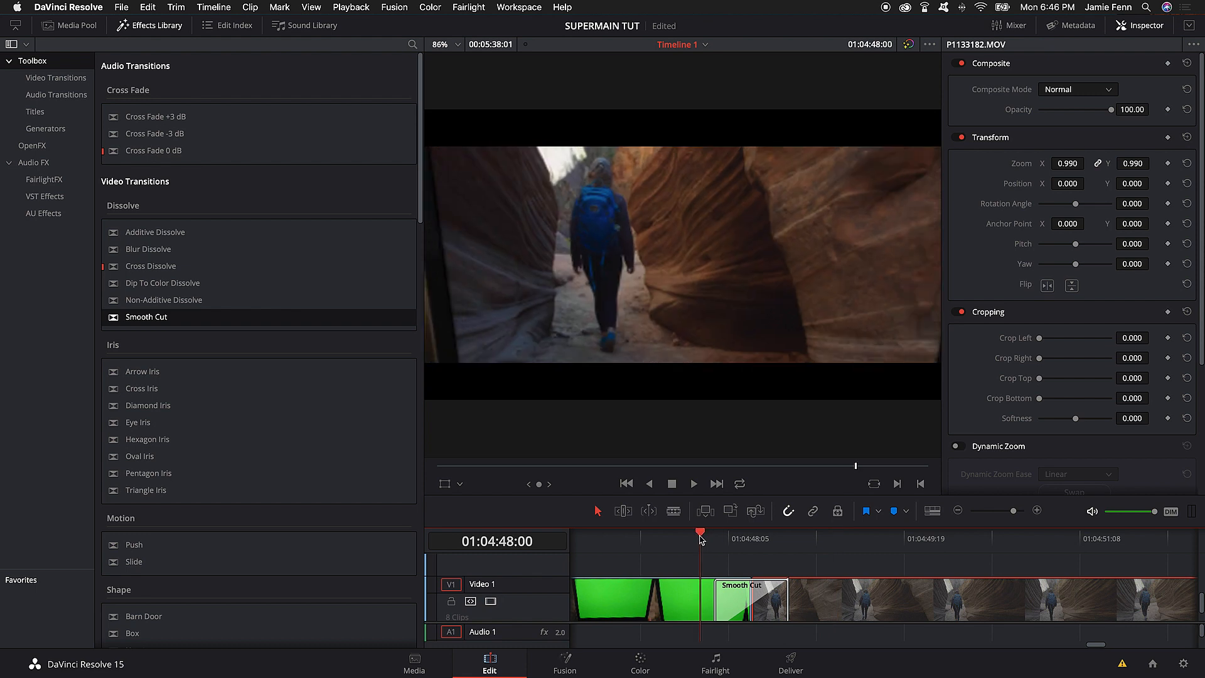
{"action": "key", "text": "space"}
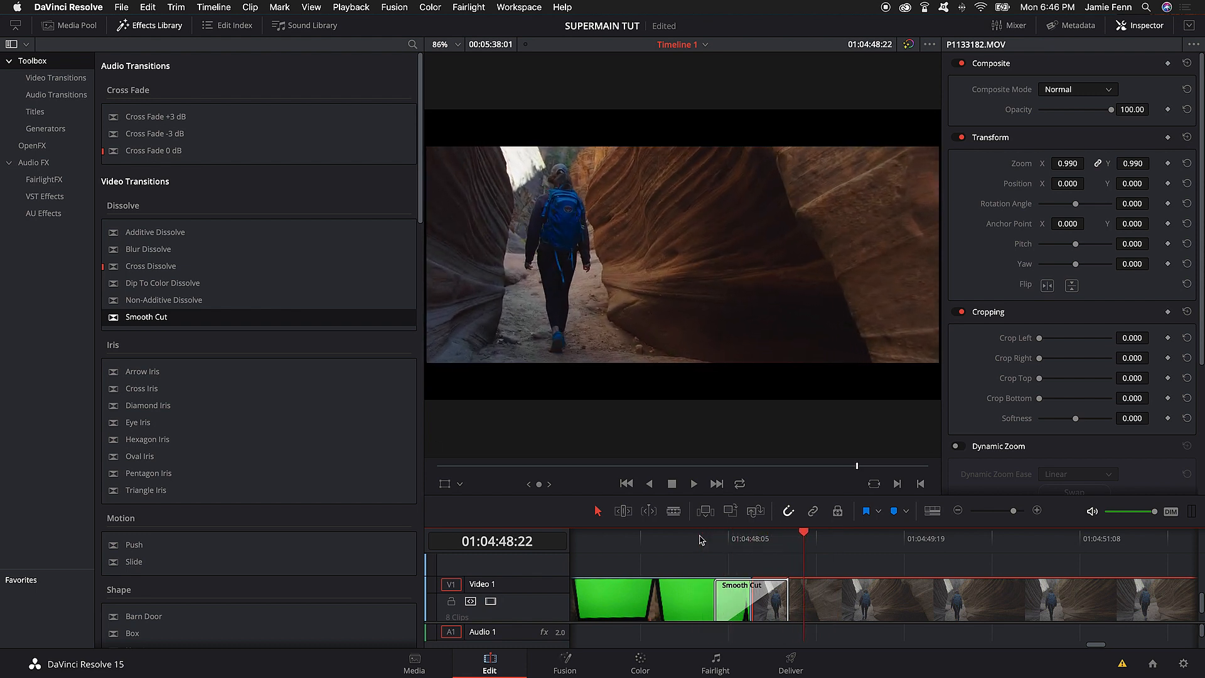
Shorten the Smooth Cut on the timeline to 8 frames and step through its frames.
{"action": "left_click_drag", "start_coordinate": [717, 608], "coordinate": [736, 595]}
{"action": "left_click_drag", "start_coordinate": [733, 536], "coordinate": [731, 535]}
{"action": "key", "text": "Left"}
{"action": "key", "text": "Left"}
{"action": "key", "text": "Left"}
{"action": "key", "text": "Right"}
{"action": "key", "text": "Right"}
{"action": "key", "text": "Right"}
{"action": "key", "text": "Right"}
{"action": "key", "text": "Right"}
{"action": "key", "text": "Right"}
{"action": "key", "text": "Right"}
{"action": "key", "text": "space"}
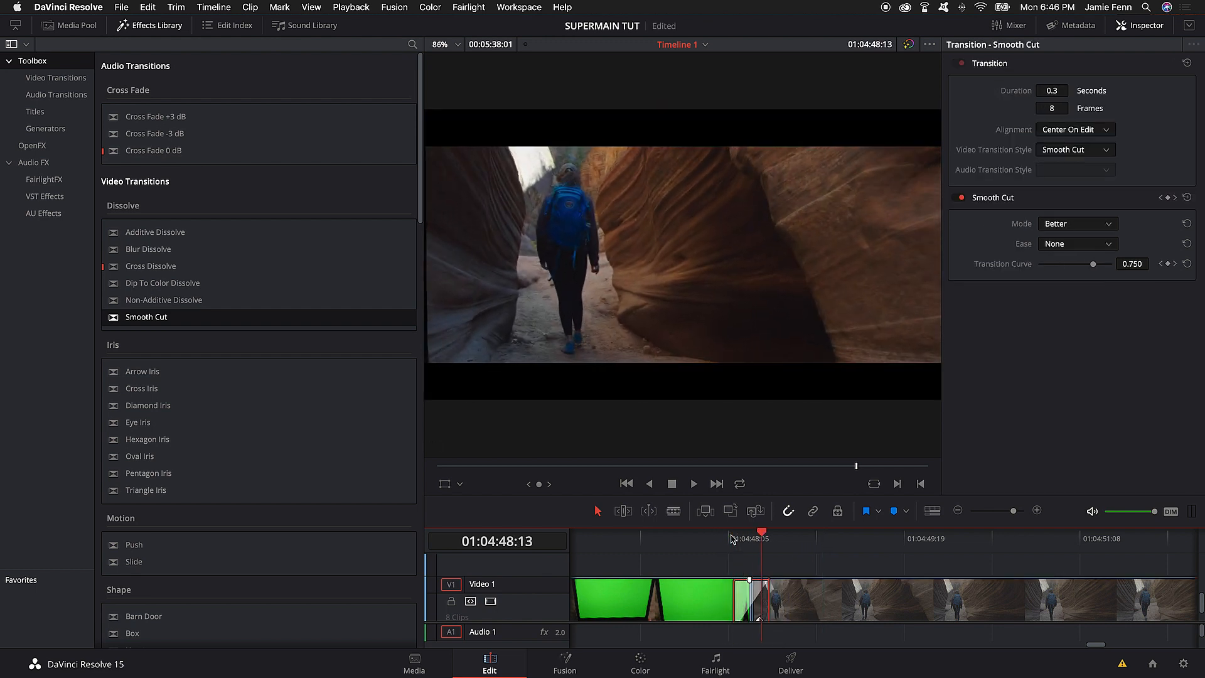
Play back the shortened Smooth Cut from the laptop zoom into the canyon clip.
{"action": "left_click", "coordinate": [732, 538]}
{"action": "left_click", "coordinate": [665, 539]}
{"action": "key", "text": "space"}
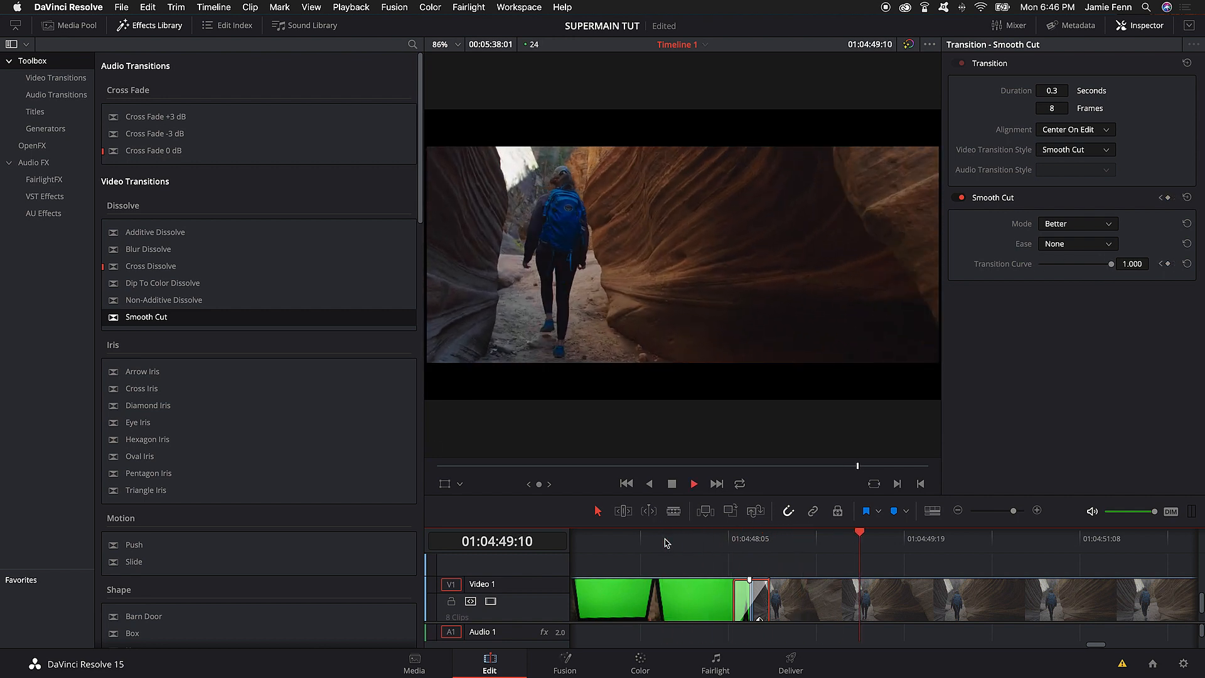
{"action": "left_click", "coordinate": [734, 539]}
{"action": "key", "text": "space"}
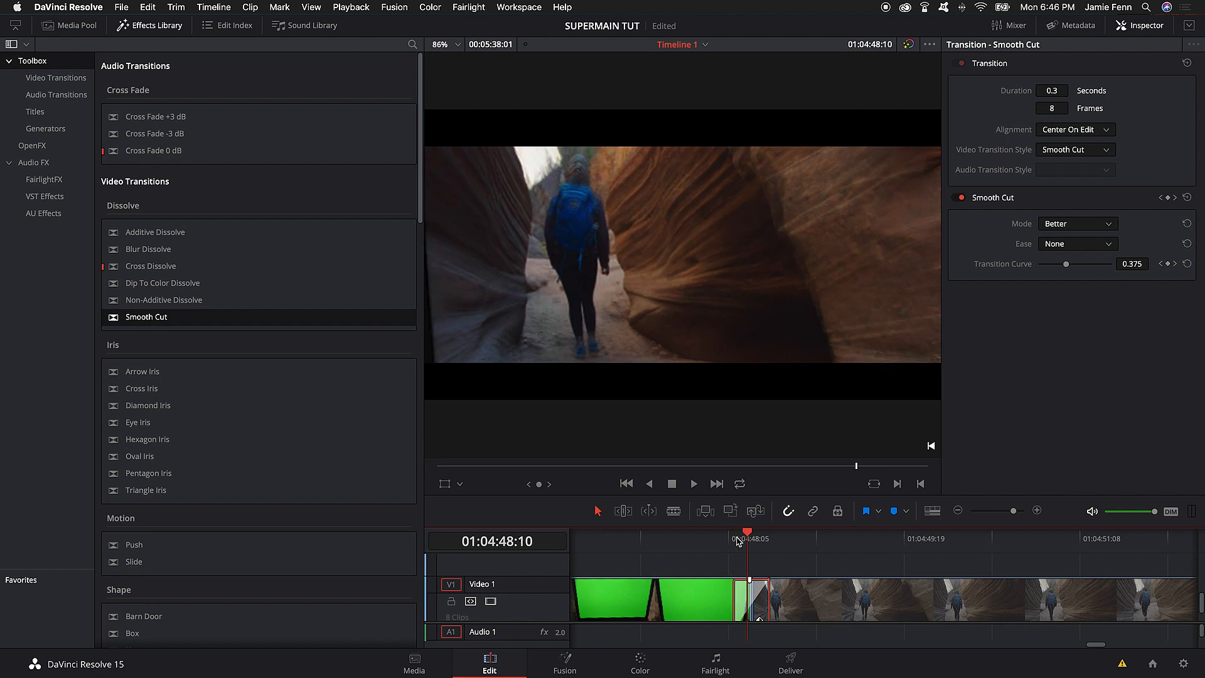